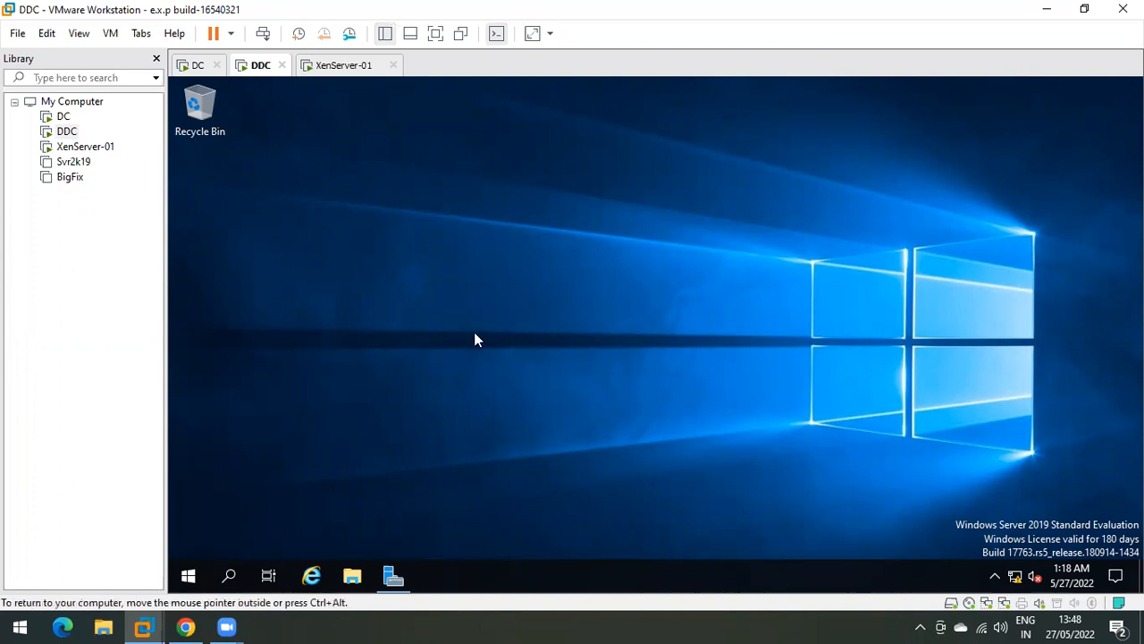
Look through the Citrix components installed on the DDC server, then return to the desktop
left_click(187, 575)
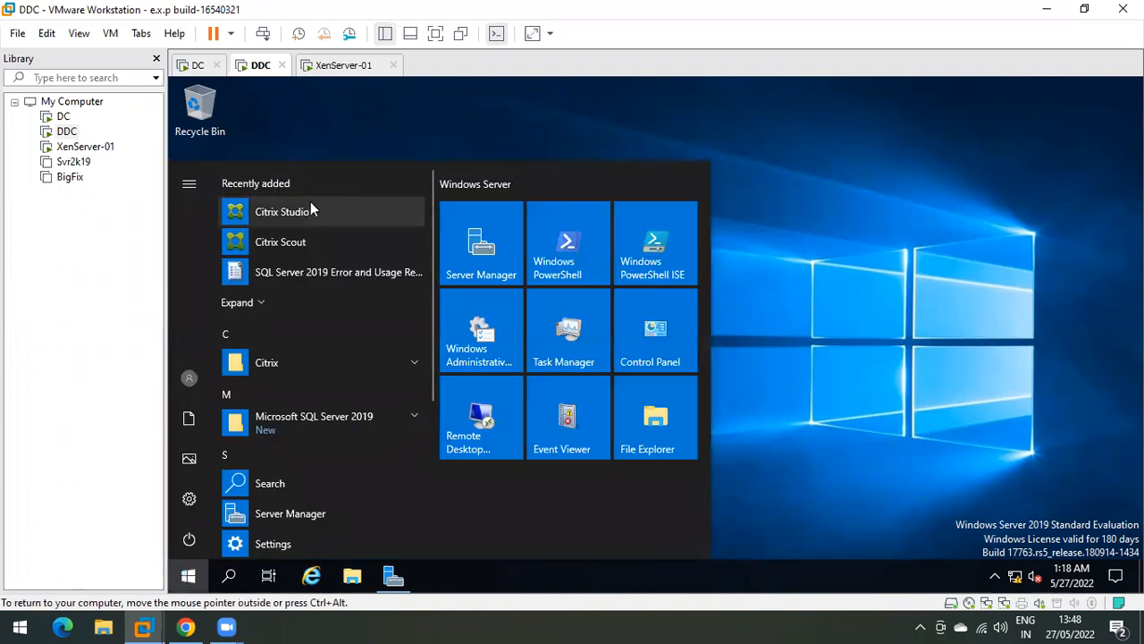
left_click(377, 361)
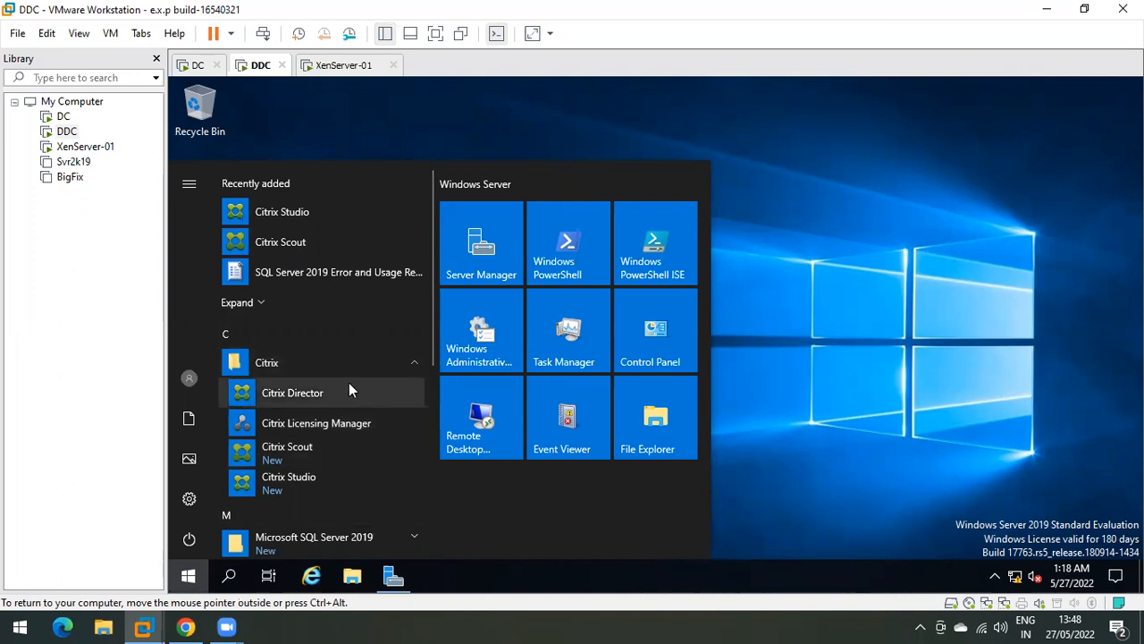
left_click(833, 211)
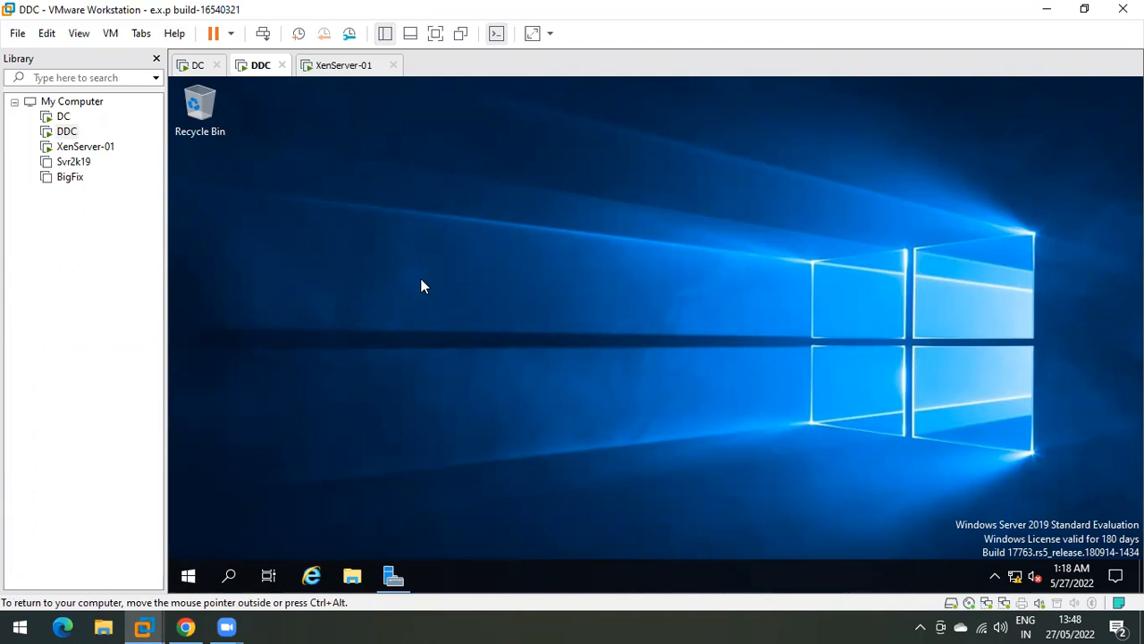
Launch Citrix Studio on the DDC server
left_click(188, 574)
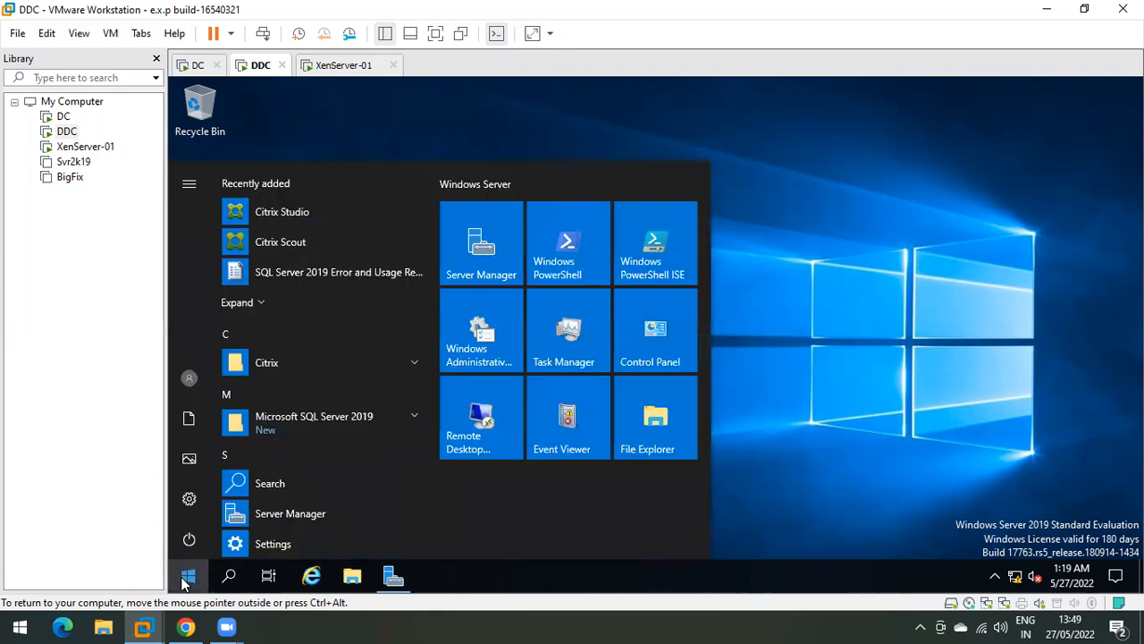
left_click(290, 211)
left_click(567, 432)
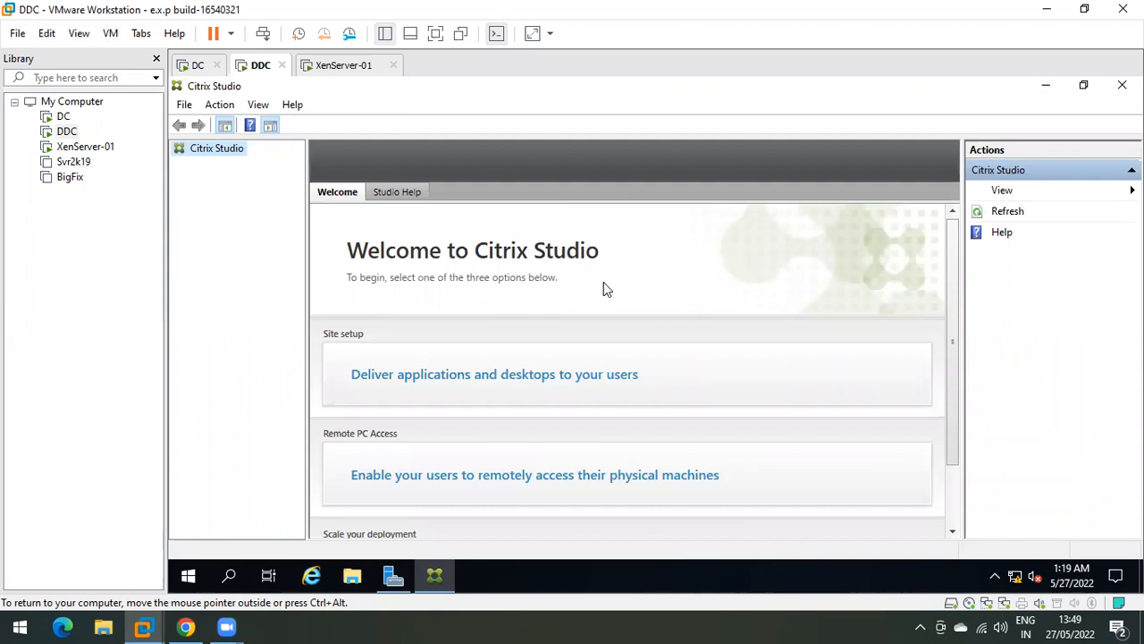
Start the site setup for delivering applications and desktops to users
scroll(608, 286, "down", 1)
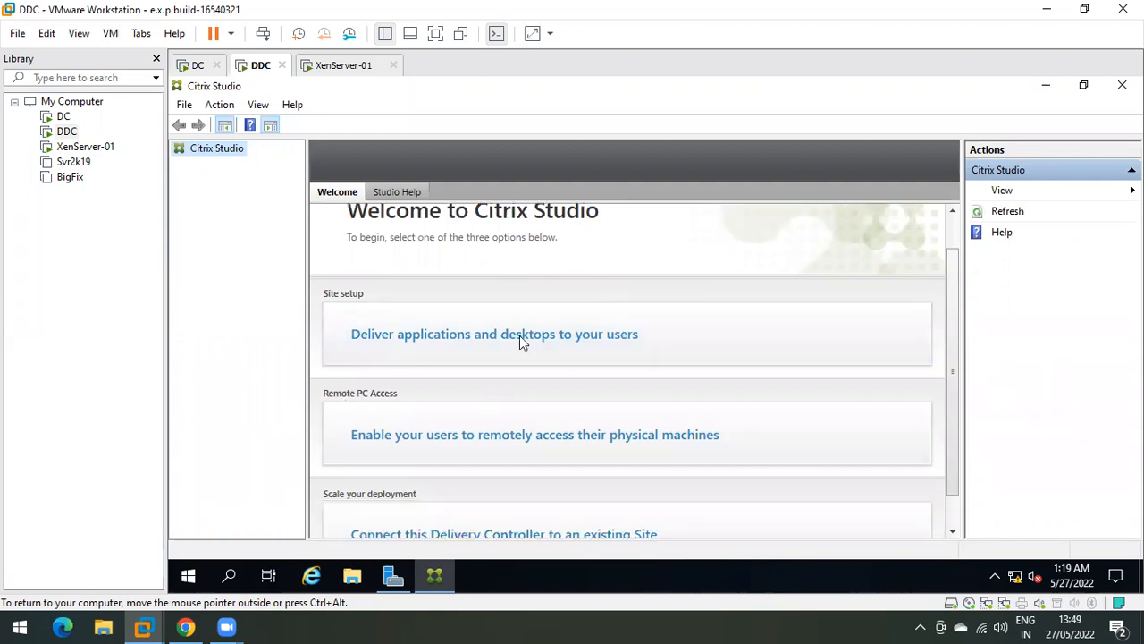
scroll(456, 354, "down", 1)
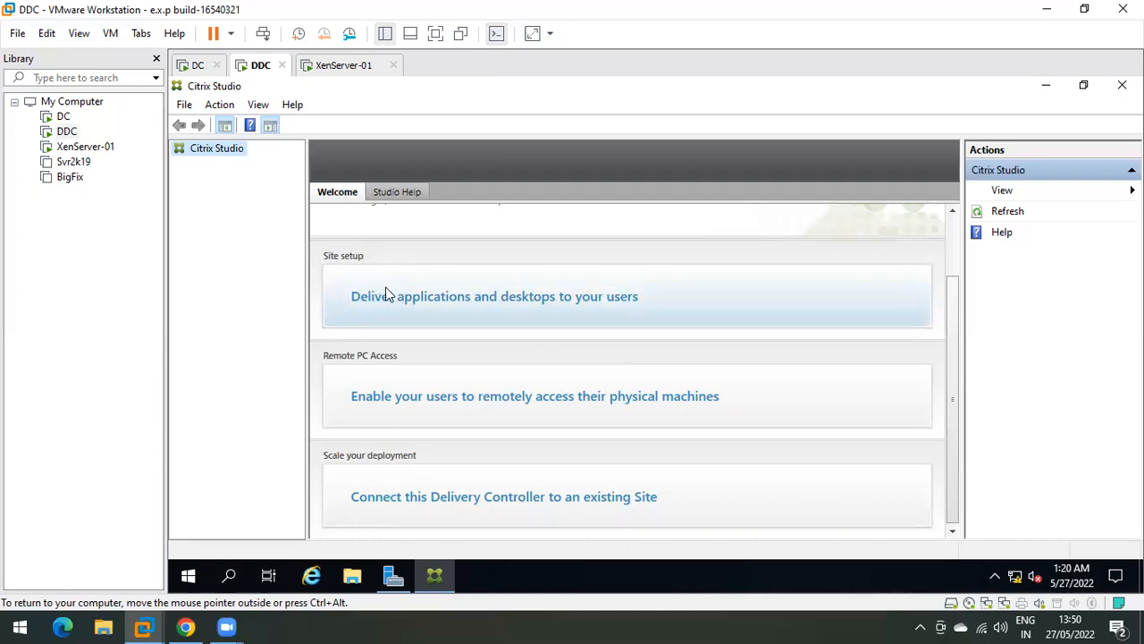
left_click(567, 298)
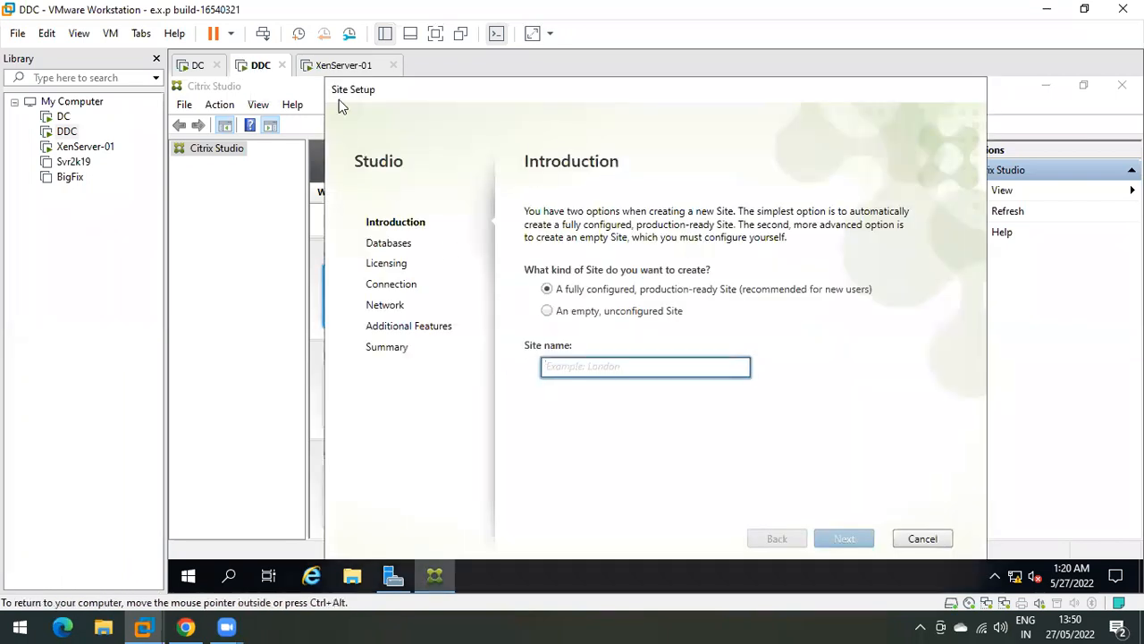
Check the server's memory usage in the detailed view of Task Manager, and close it
right_click(570, 570)
left_click(644, 492)
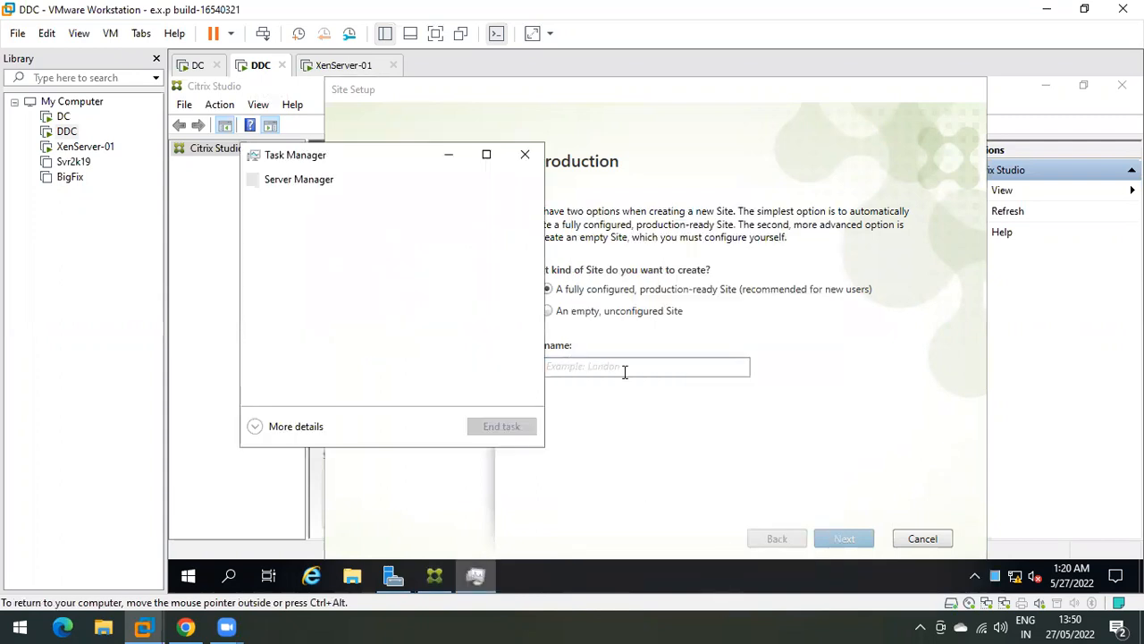
left_click(259, 425)
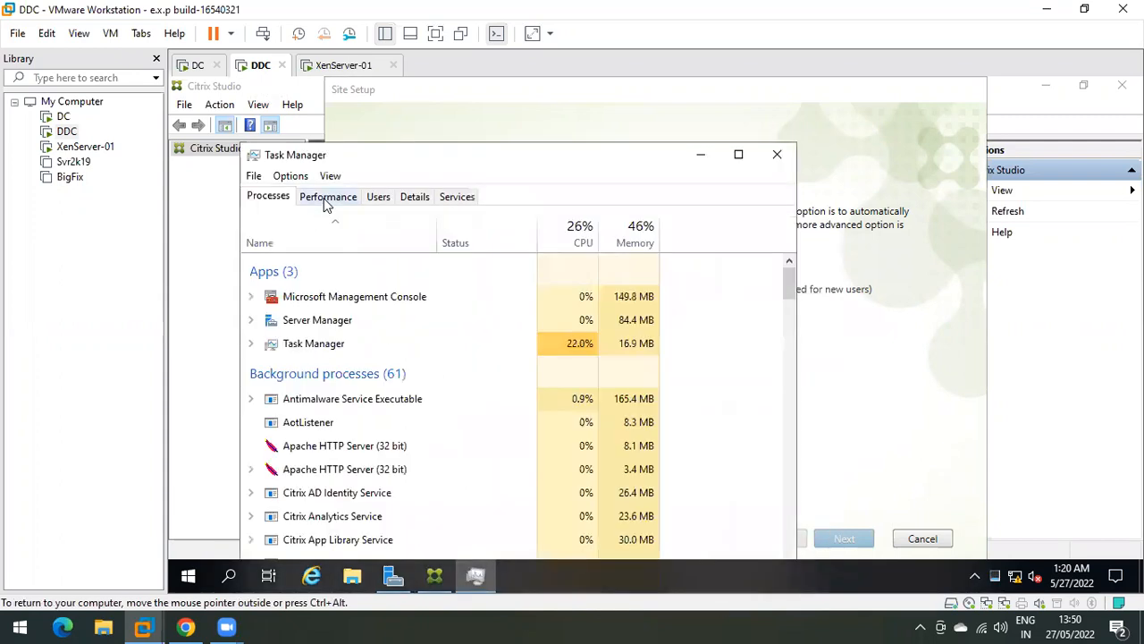
left_click(327, 197)
left_click(310, 293)
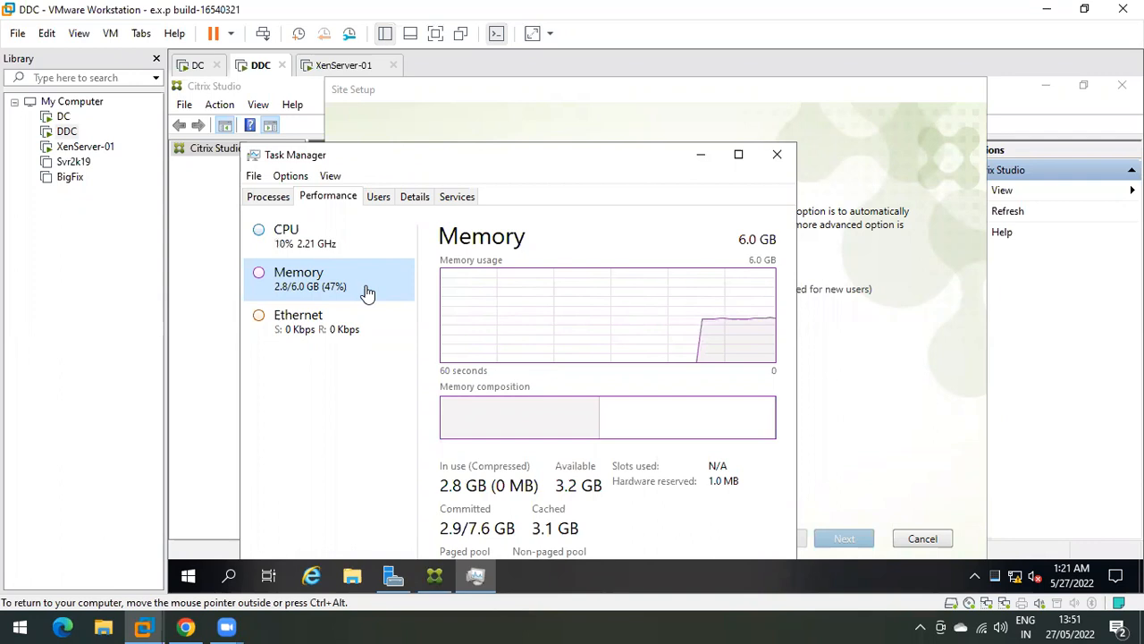
left_click(777, 155)
Name the fully configured, production-ready site Indore and continue to the database setup
left_click(612, 364)
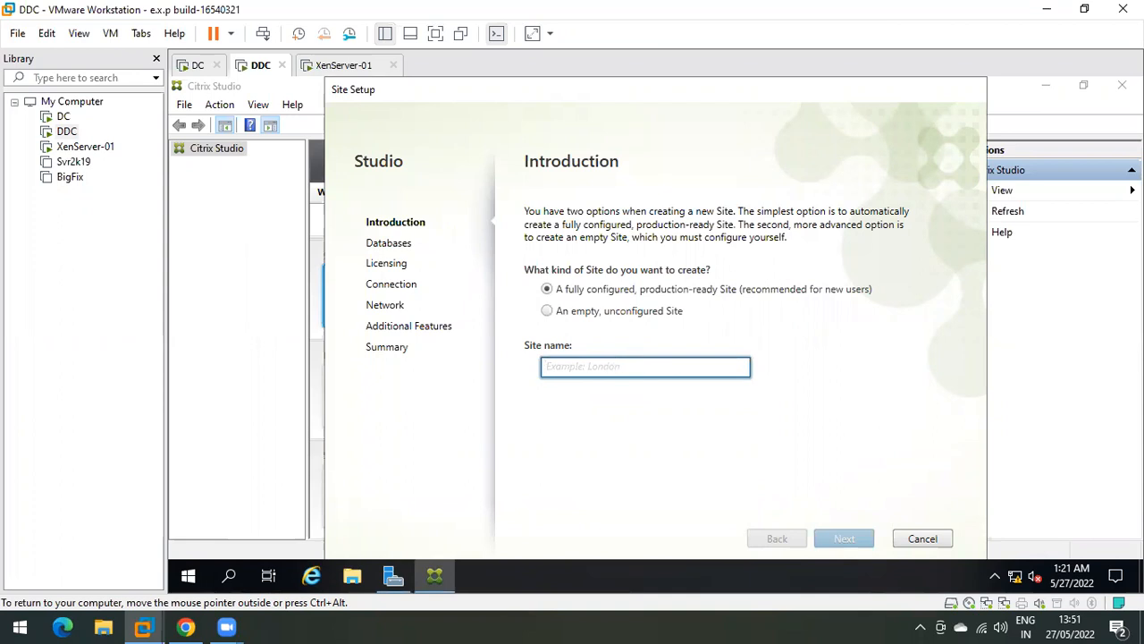
type("Indore")
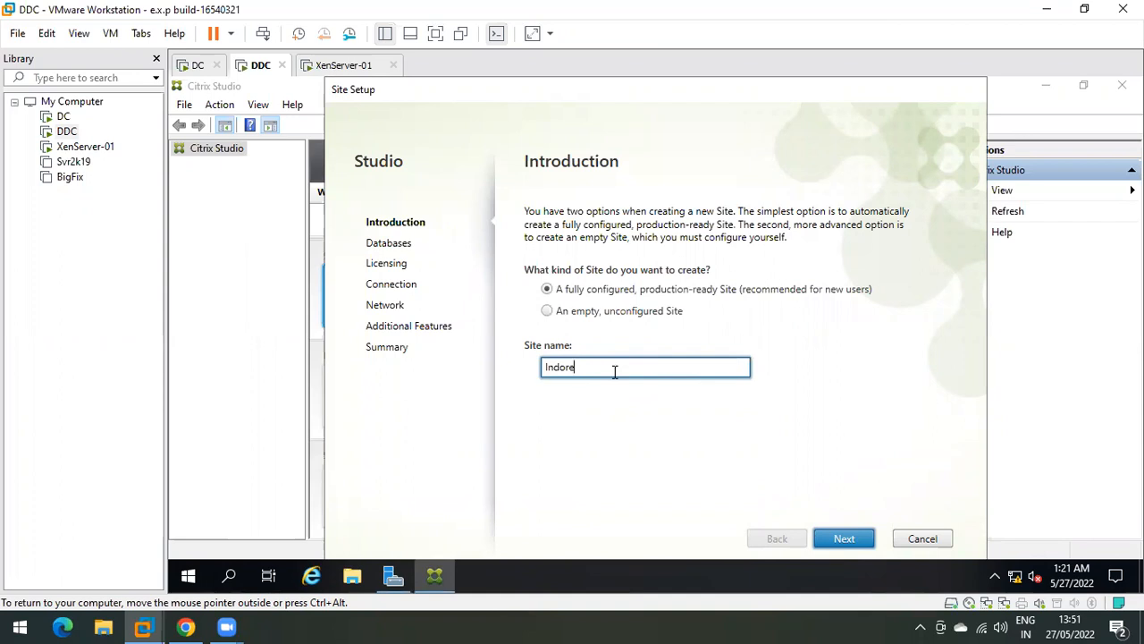
left_click(841, 539)
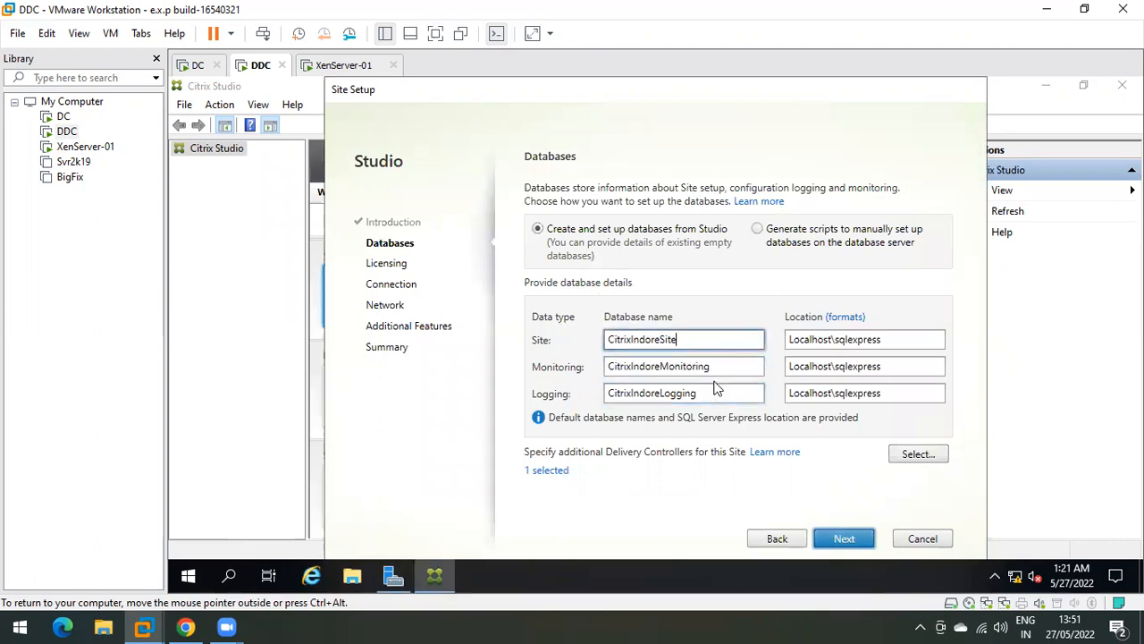
Look up the Microsoft SQL Server 2019 programs installed on the server, then return to the database setup
key("Tab")
key("Tab")
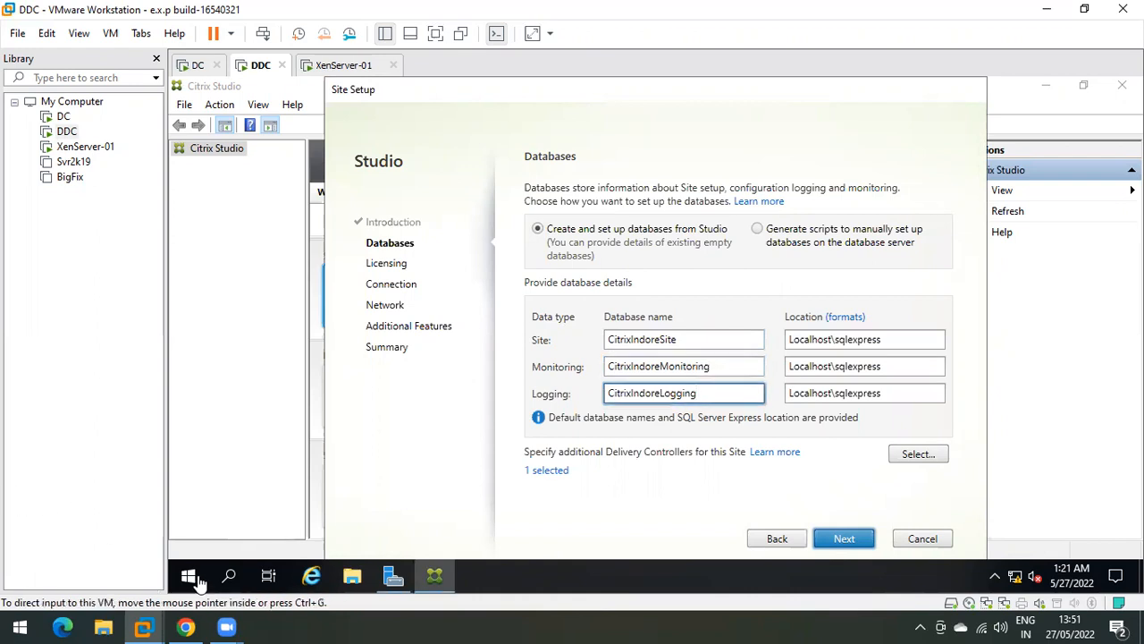
left_click(188, 576)
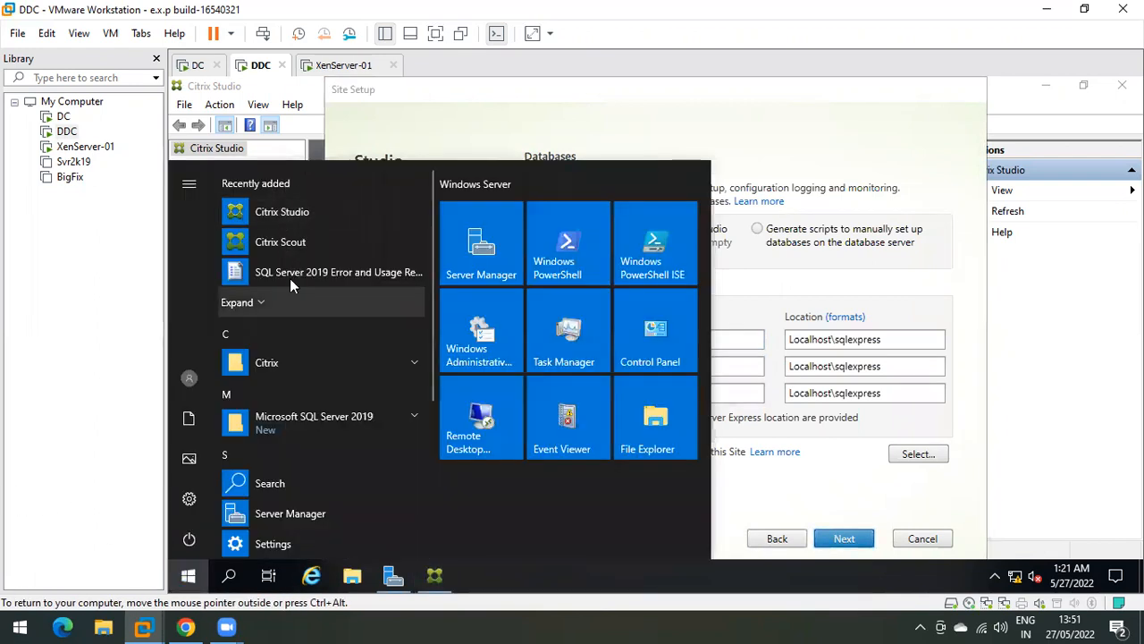
scroll(320, 373, "down", 2)
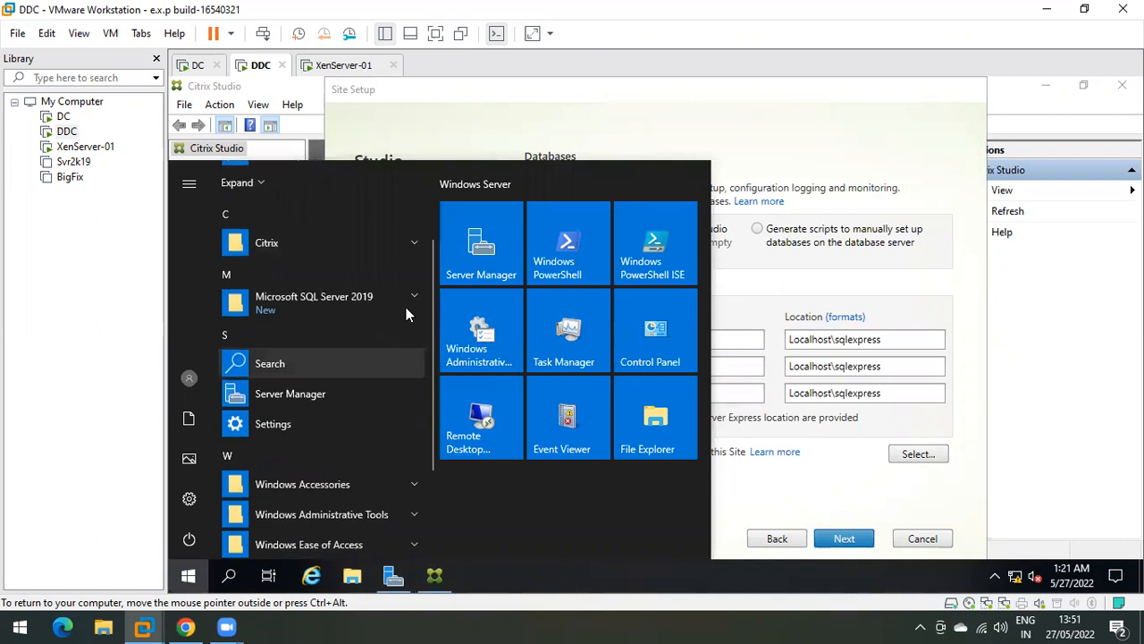
left_click(414, 296)
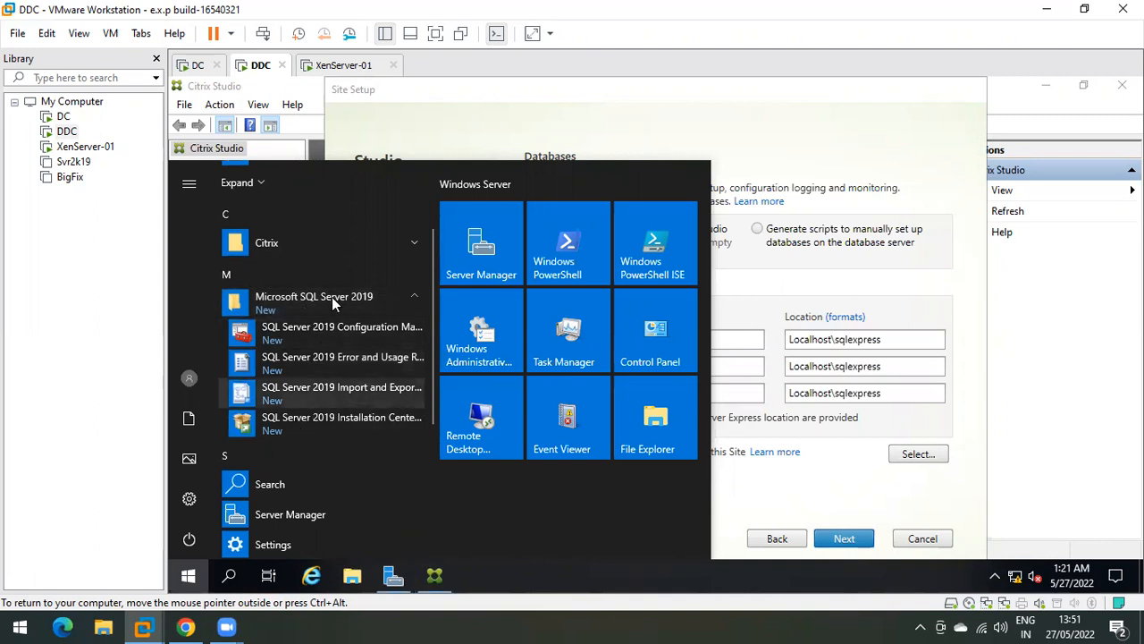
left_click(190, 579)
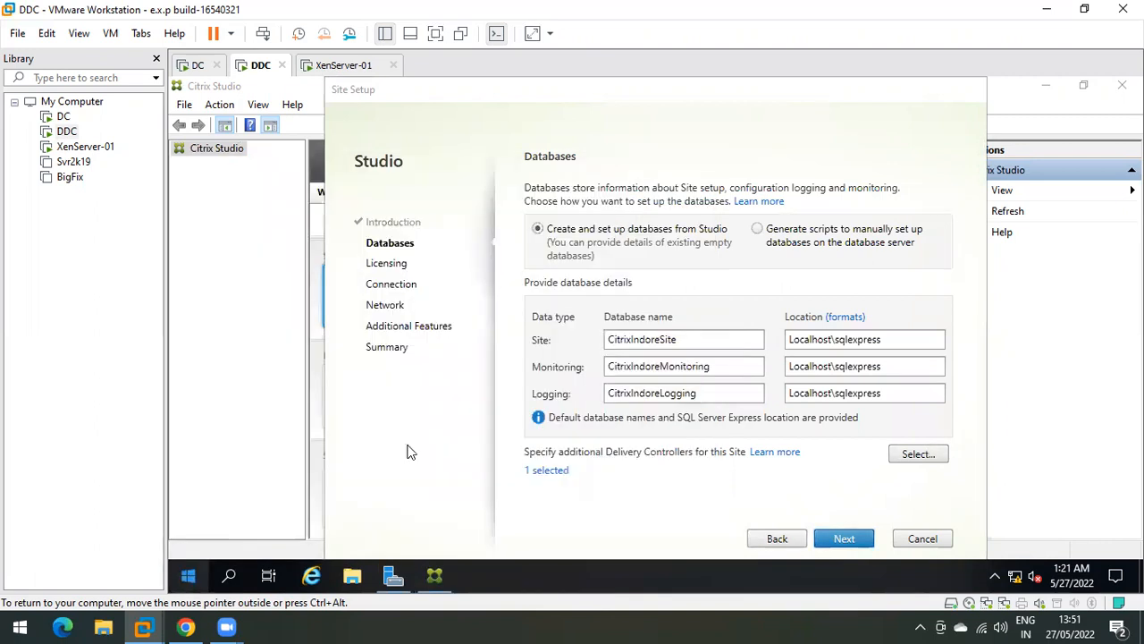
Review the proposed database names for the Site, Monitoring and Logging data types
double_click(698, 339)
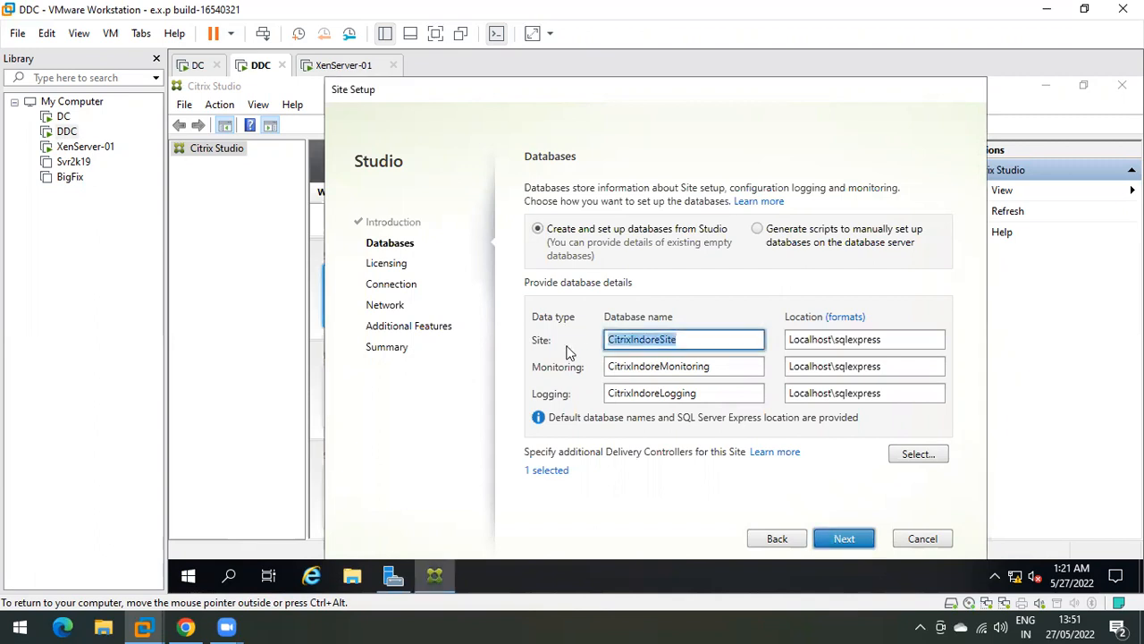
left_click_drag(730, 365, 607, 367)
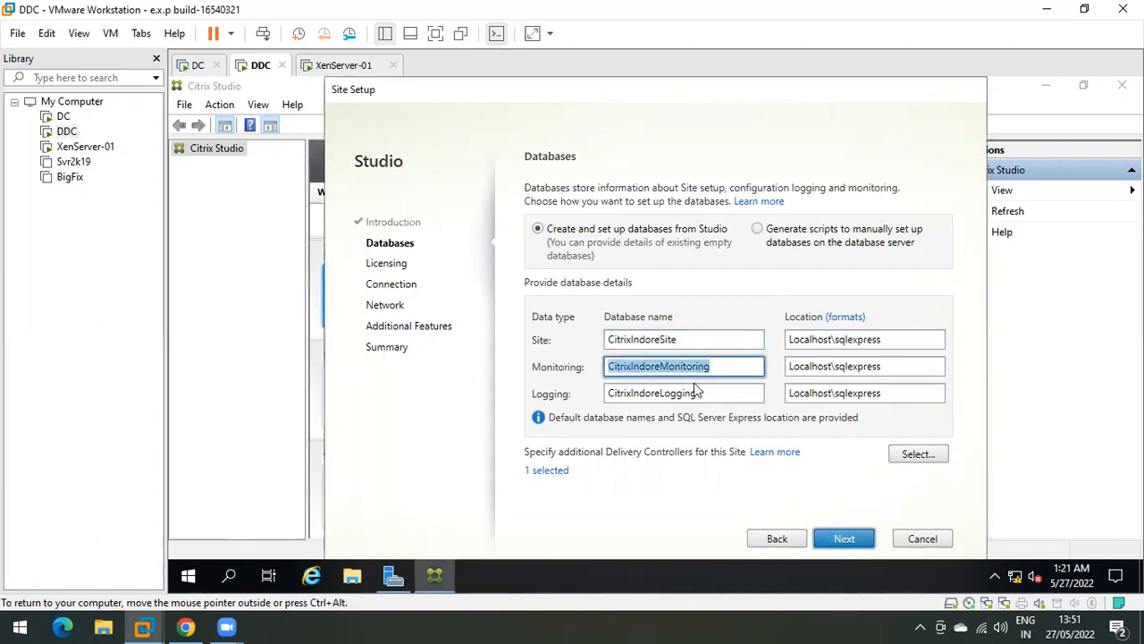
left_click(715, 393)
key("shift+Home")
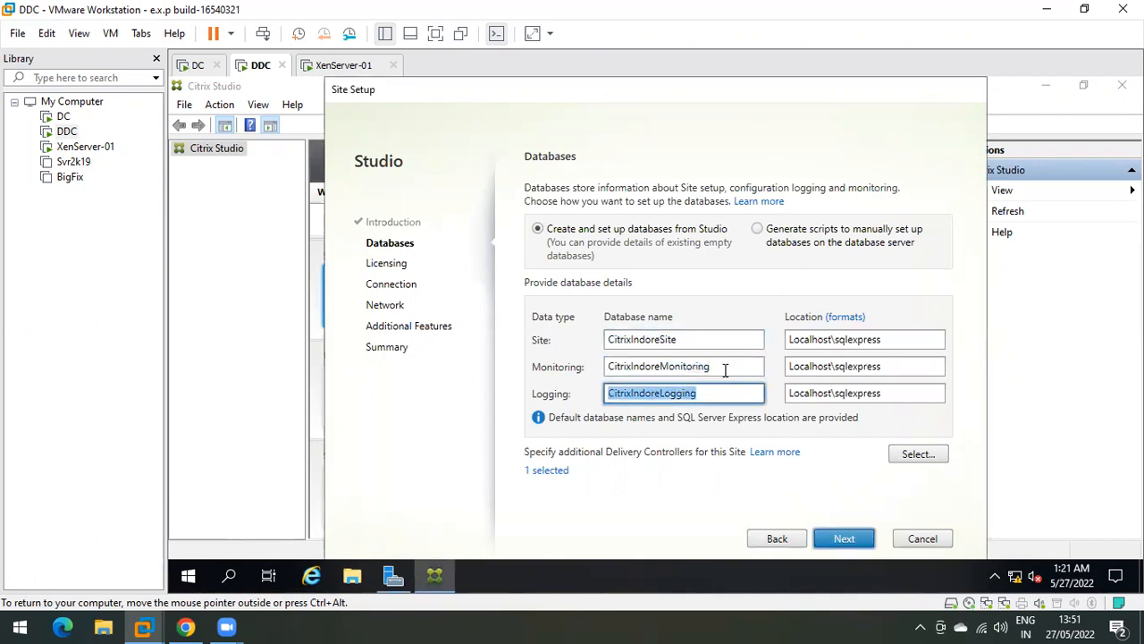
left_click_drag(727, 364, 539, 363)
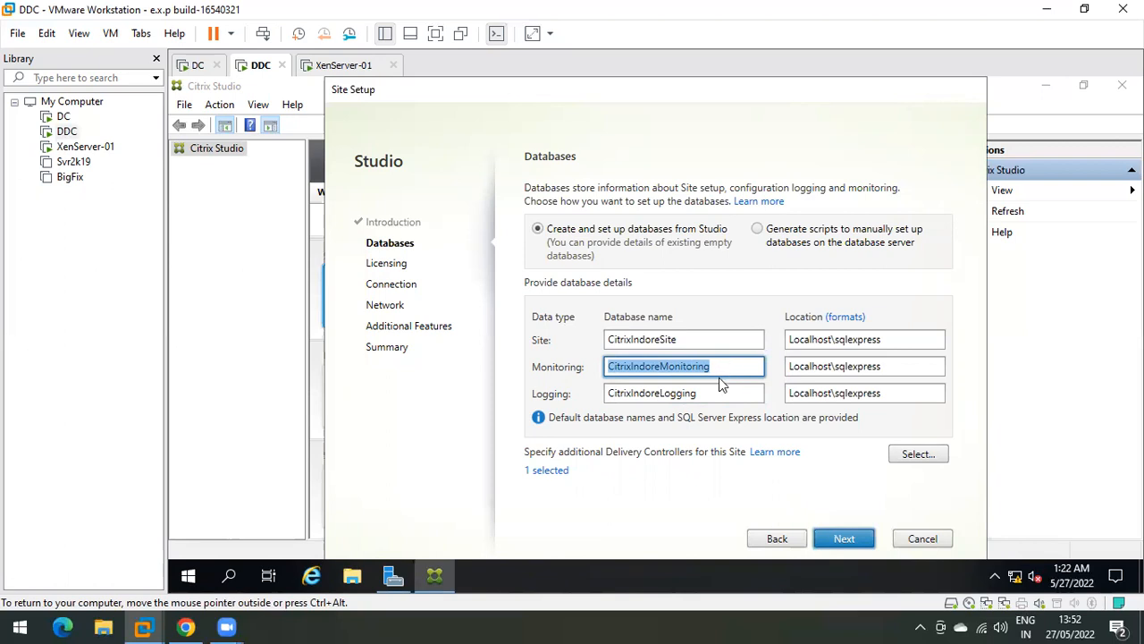
left_click(713, 394)
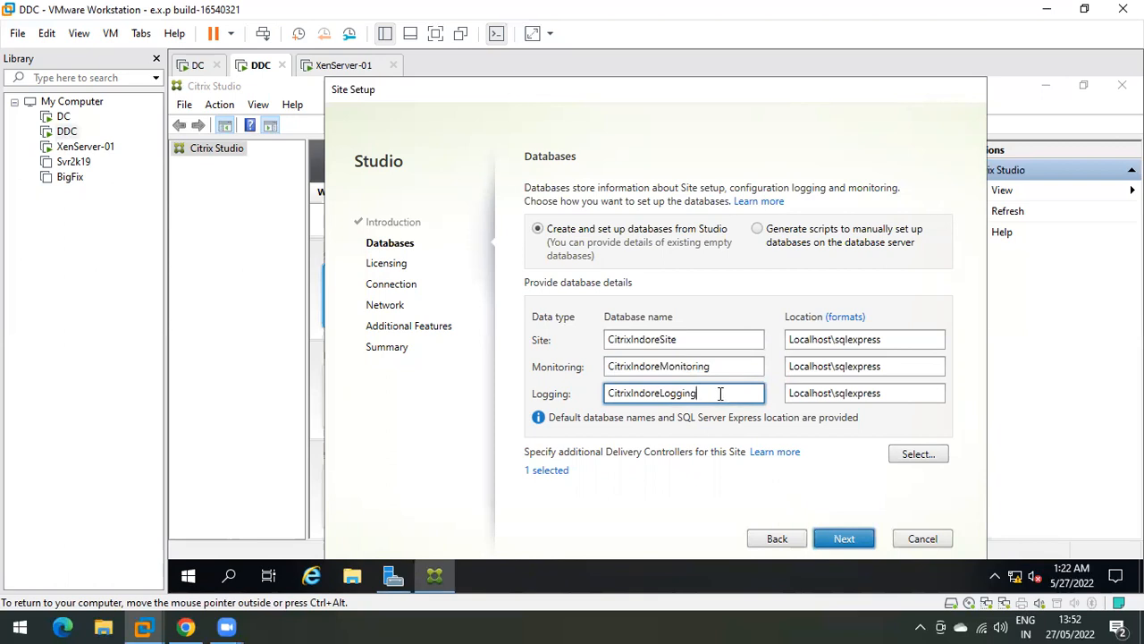
double_click(611, 394)
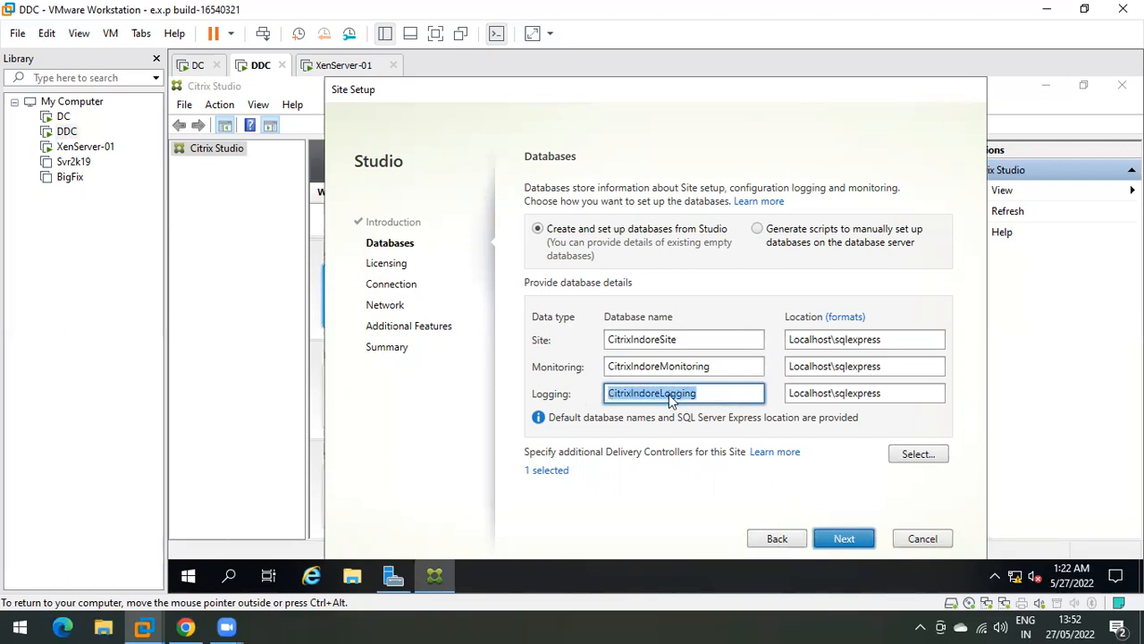
double_click(670, 394)
left_click(690, 396)
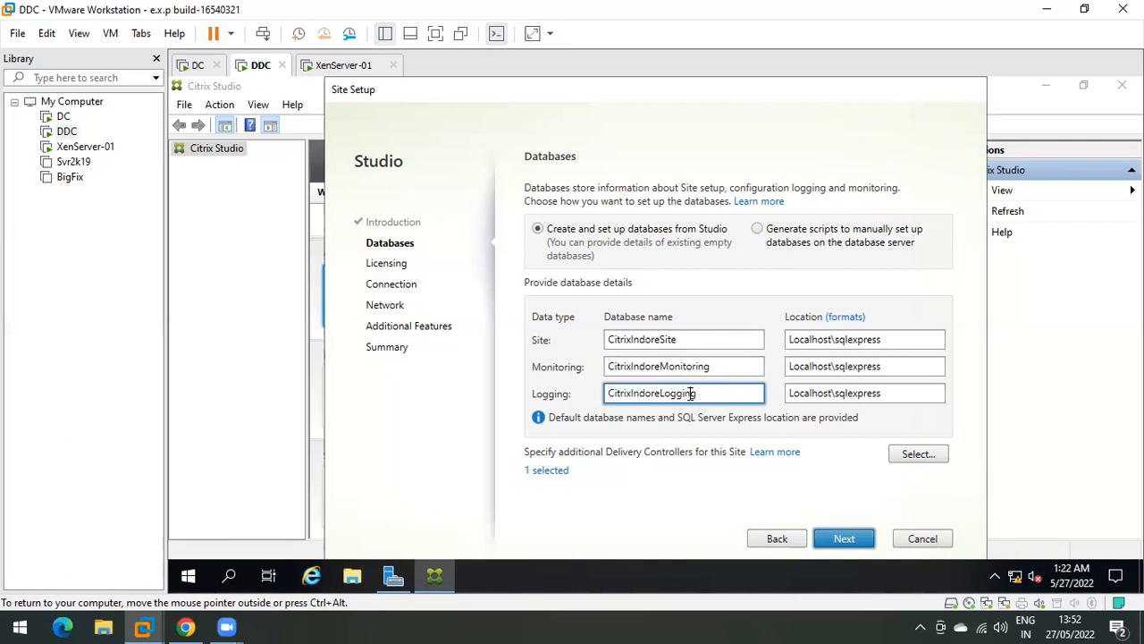
double_click(690, 393)
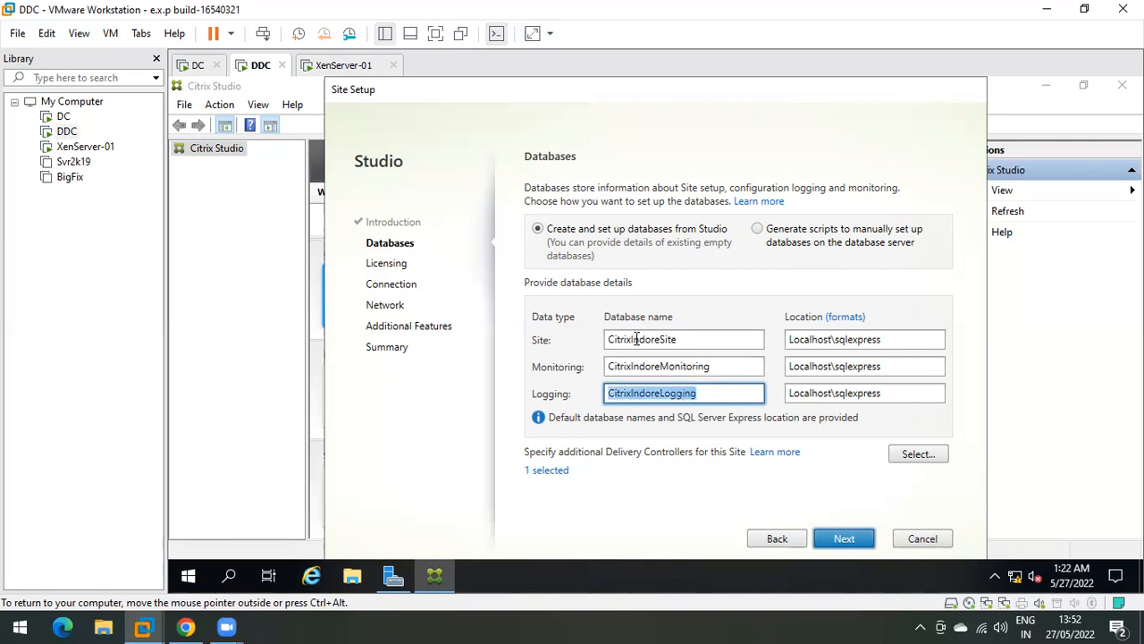
double_click(689, 339)
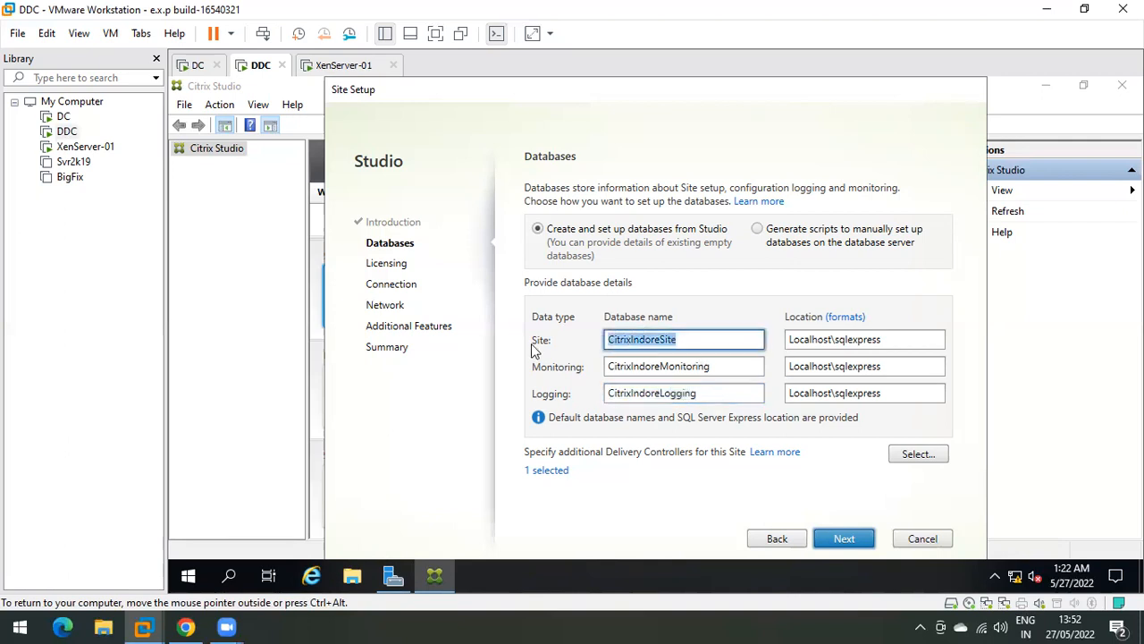
left_click(690, 339)
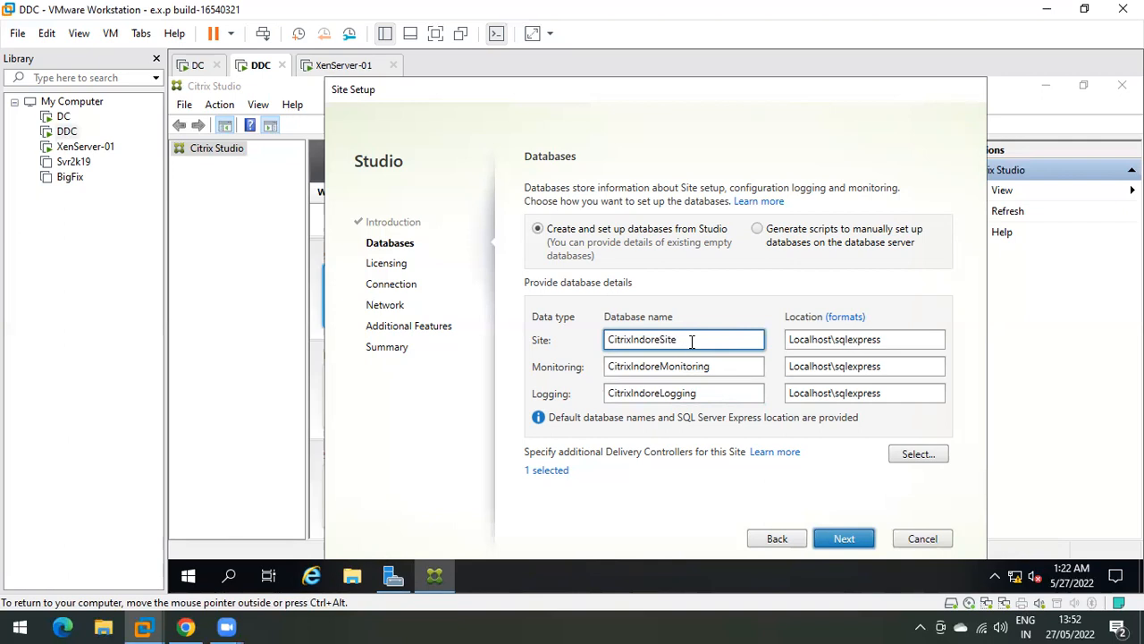
left_click_drag(682, 340, 565, 349)
double_click(677, 365)
double_click(677, 394)
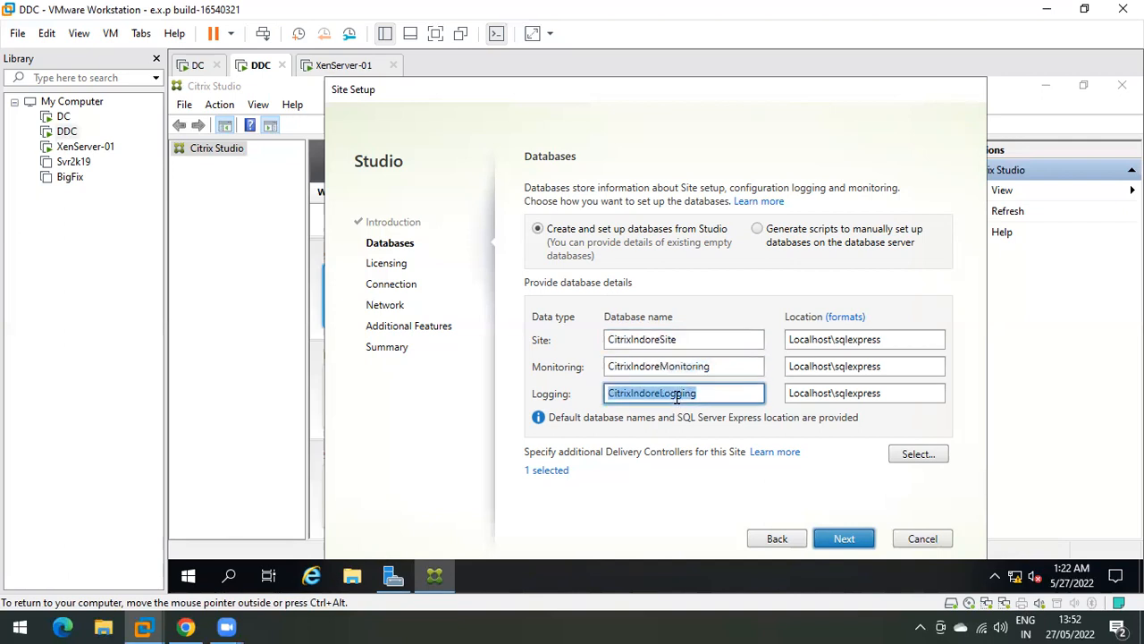
Review the server locations given for the Site, Monitoring and Logging databases
left_click(819, 339)
left_click(805, 366)
left_click(809, 393)
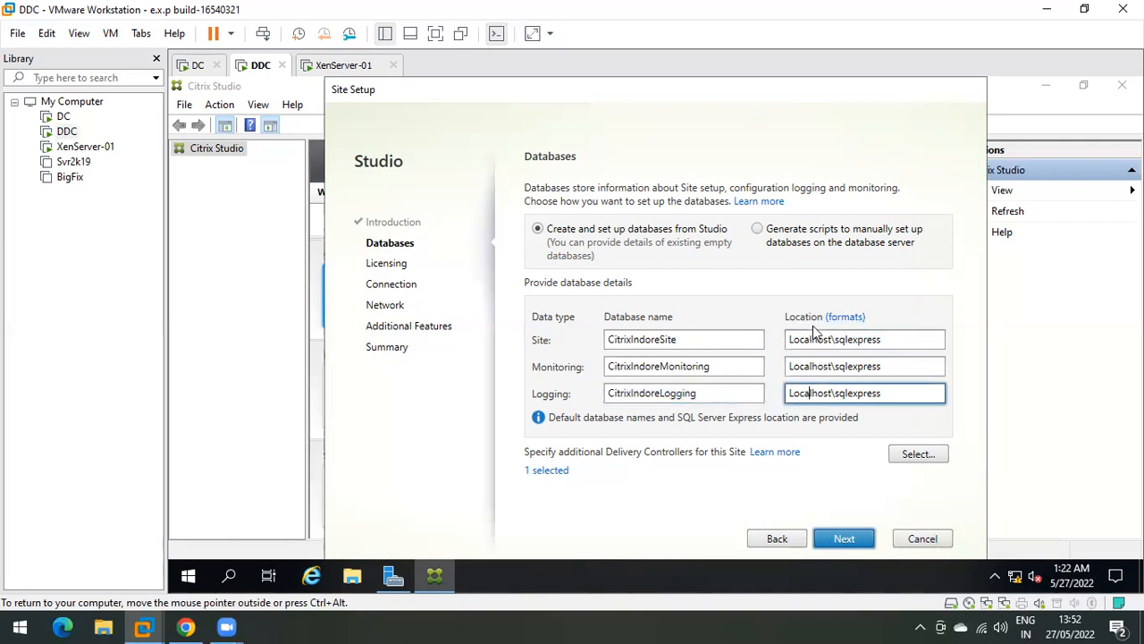
left_click(805, 339)
left_click(808, 366)
left_click(799, 393)
Check the installed Microsoft SQL Server 2019 programs again and return to the Site database's location
left_click(188, 575)
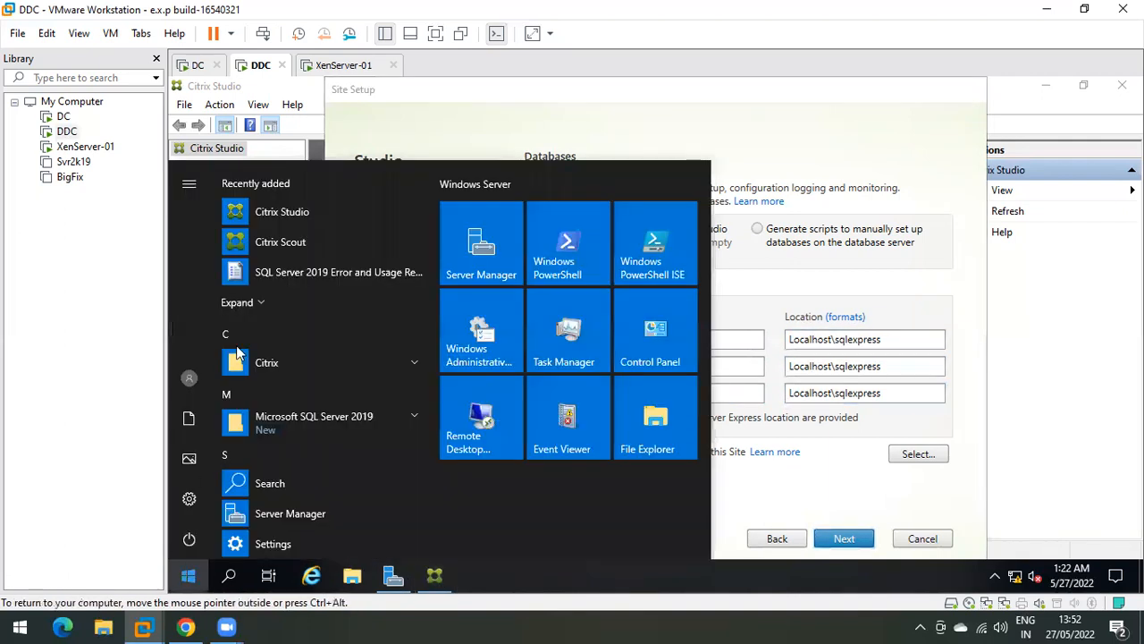
left_click(321, 421)
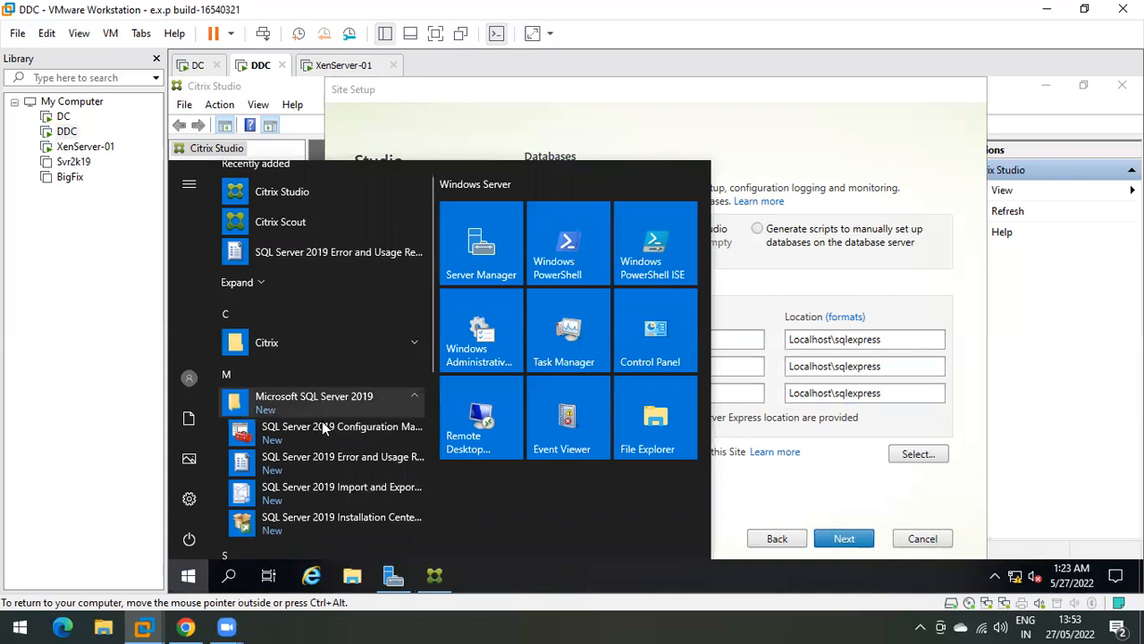
scroll(324, 427, "down", 2)
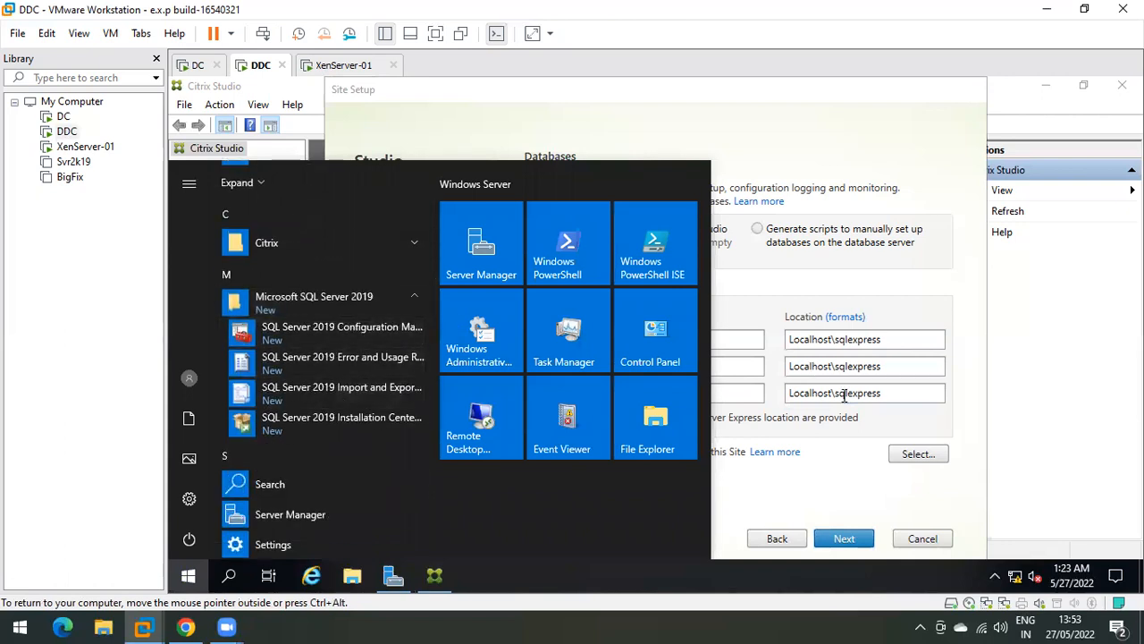
left_click(829, 338)
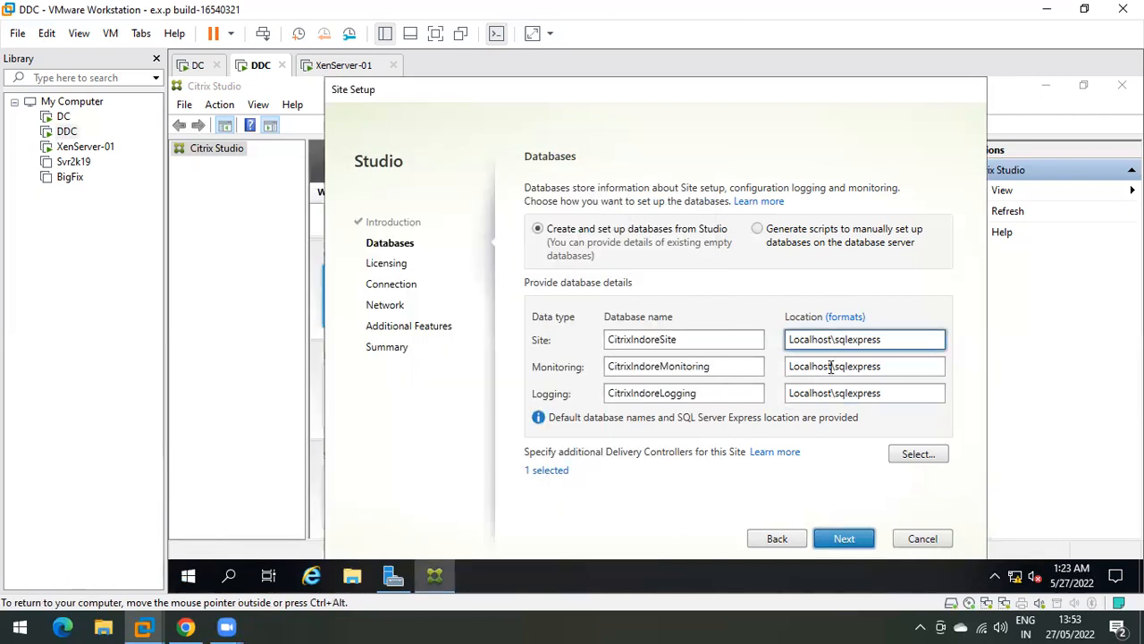
Review the Site, Monitoring and Logging database locations, accept the database setup and proceed to the licensing page
left_click(832, 367)
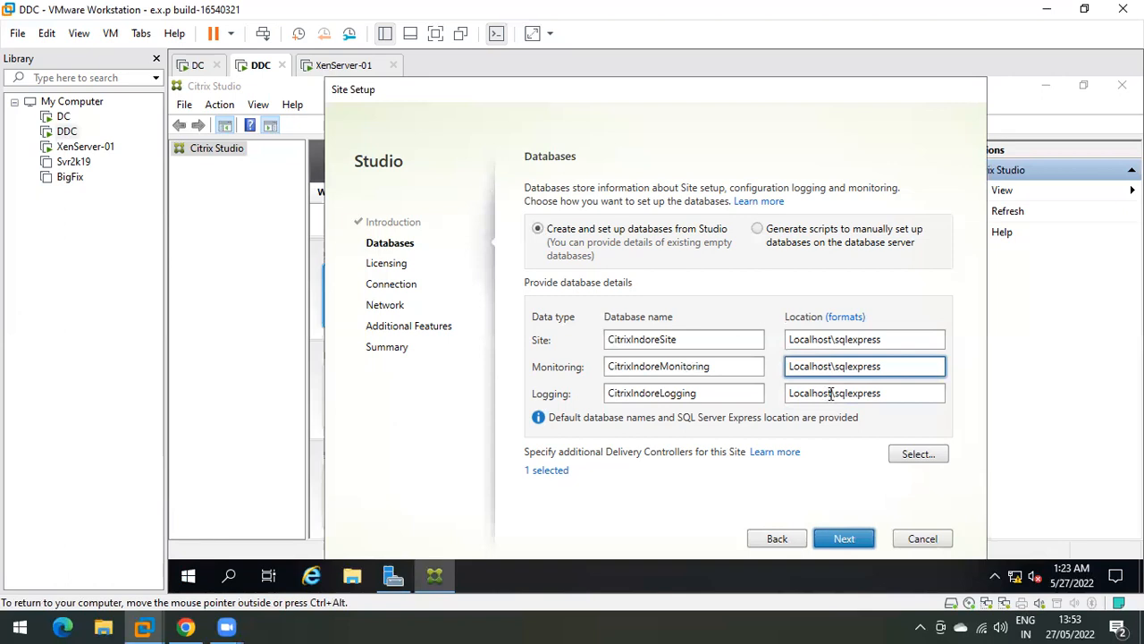
left_click(832, 397)
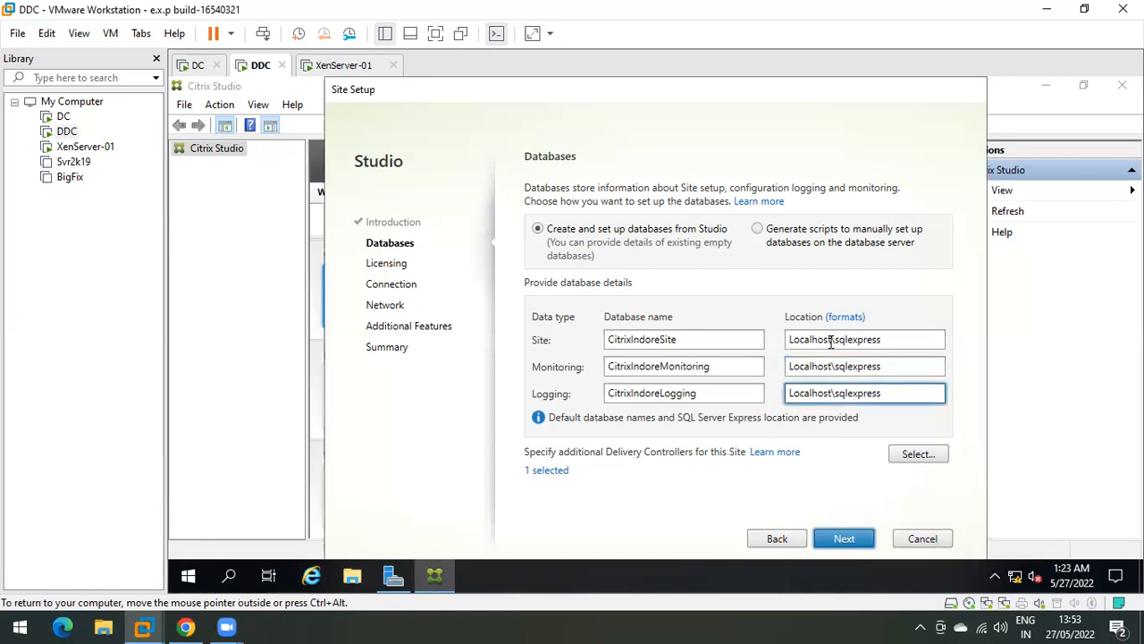
left_click_drag(831, 340, 789, 367)
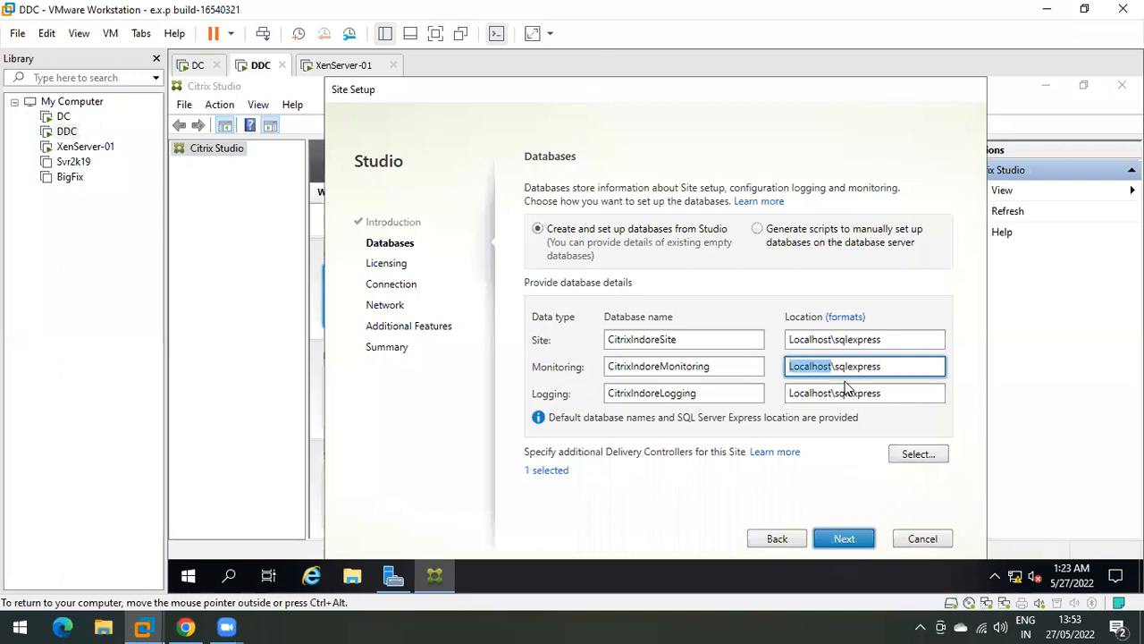
left_click(854, 535)
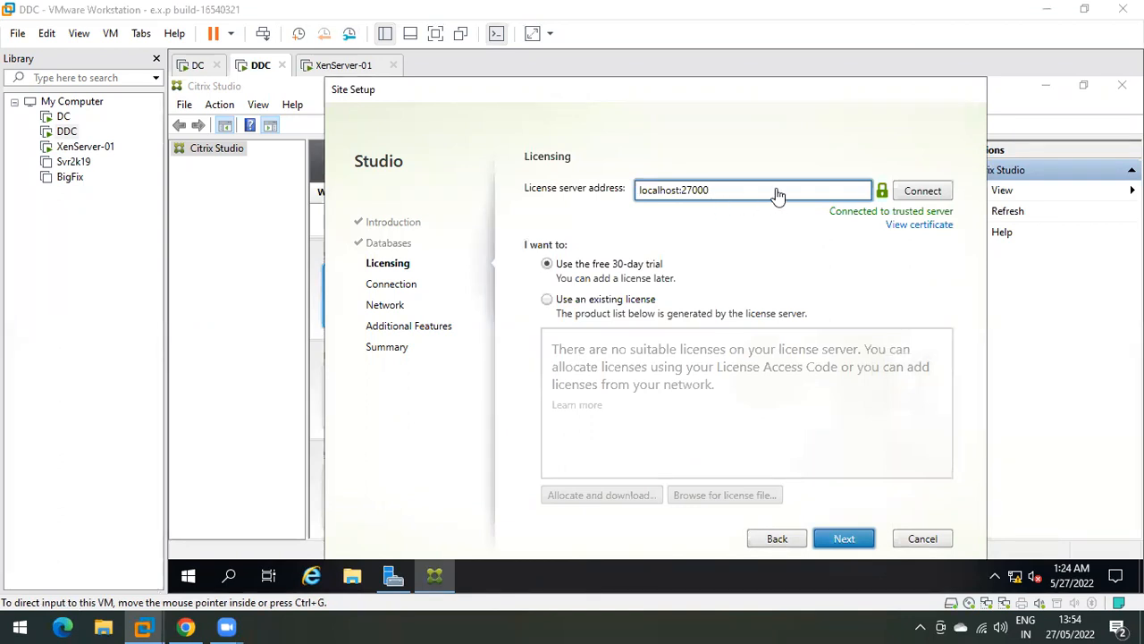
Look up the Citrix programs installed on the server, then return to licensing and examine the license server address's port
left_click(189, 579)
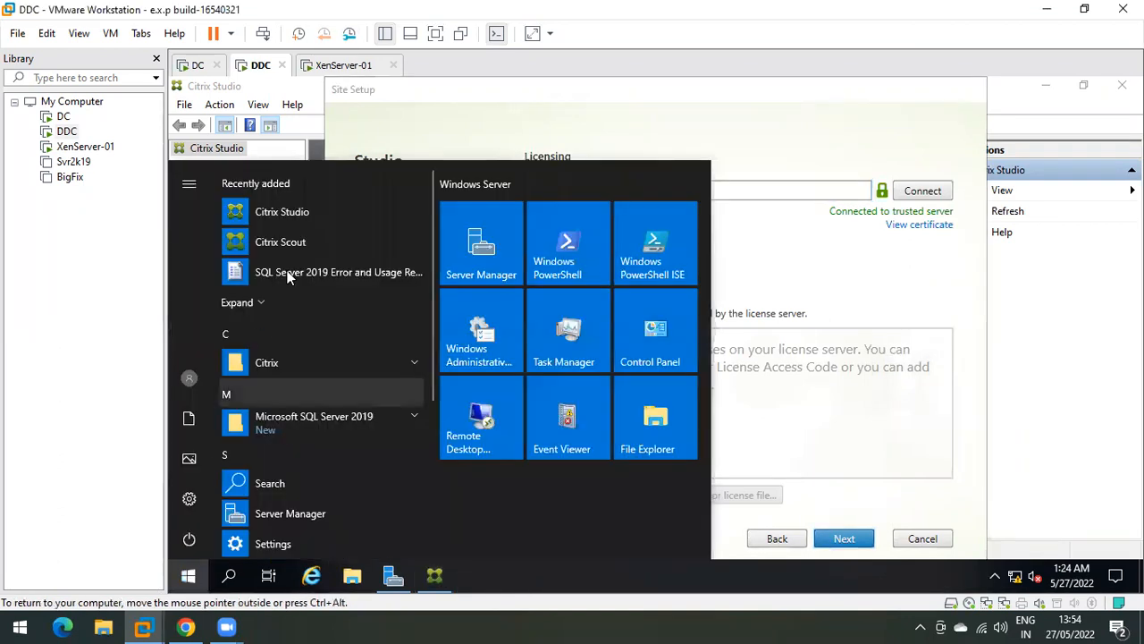
left_click(298, 362)
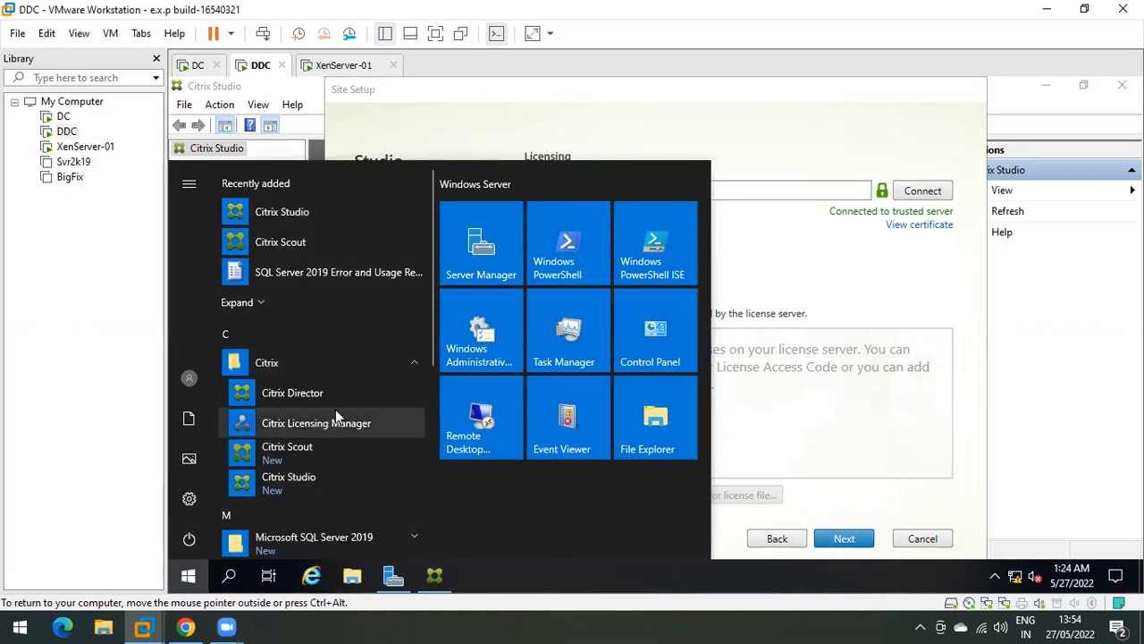
left_click(811, 305)
double_click(702, 189)
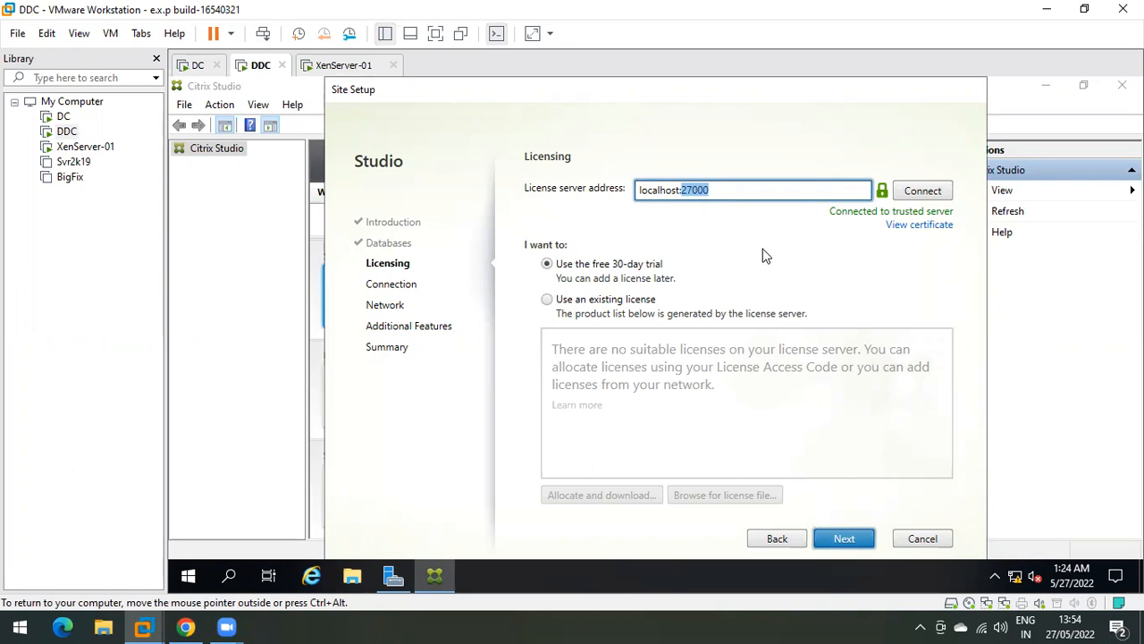
left_click(738, 188)
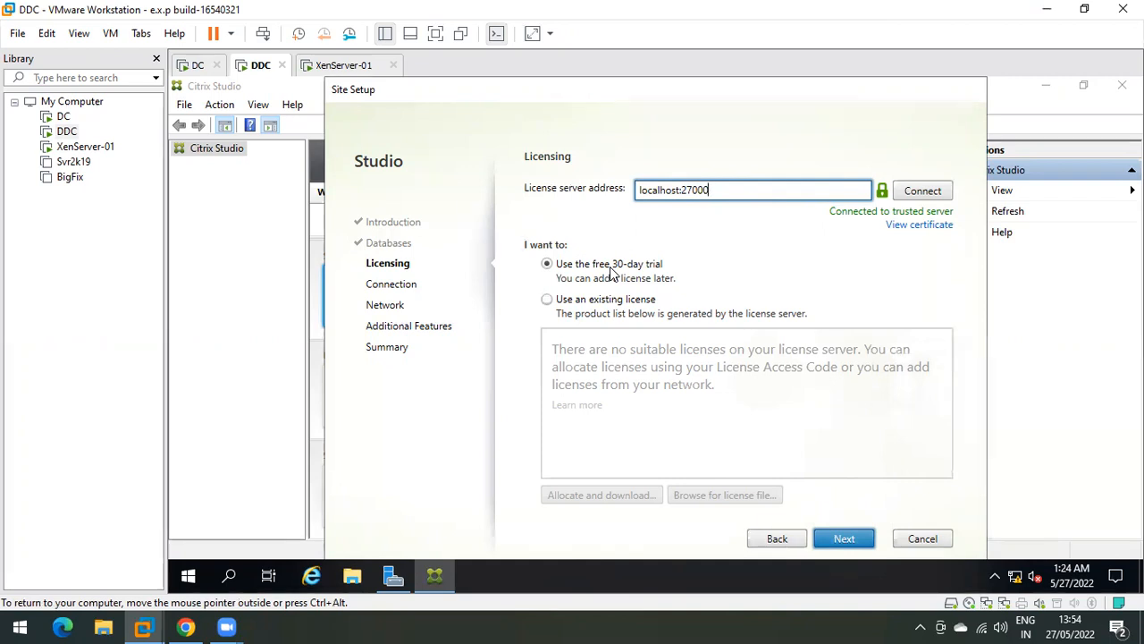
Compare the existing-license option, choose the free 30-day trial and proceed to the connection page
left_click(581, 306)
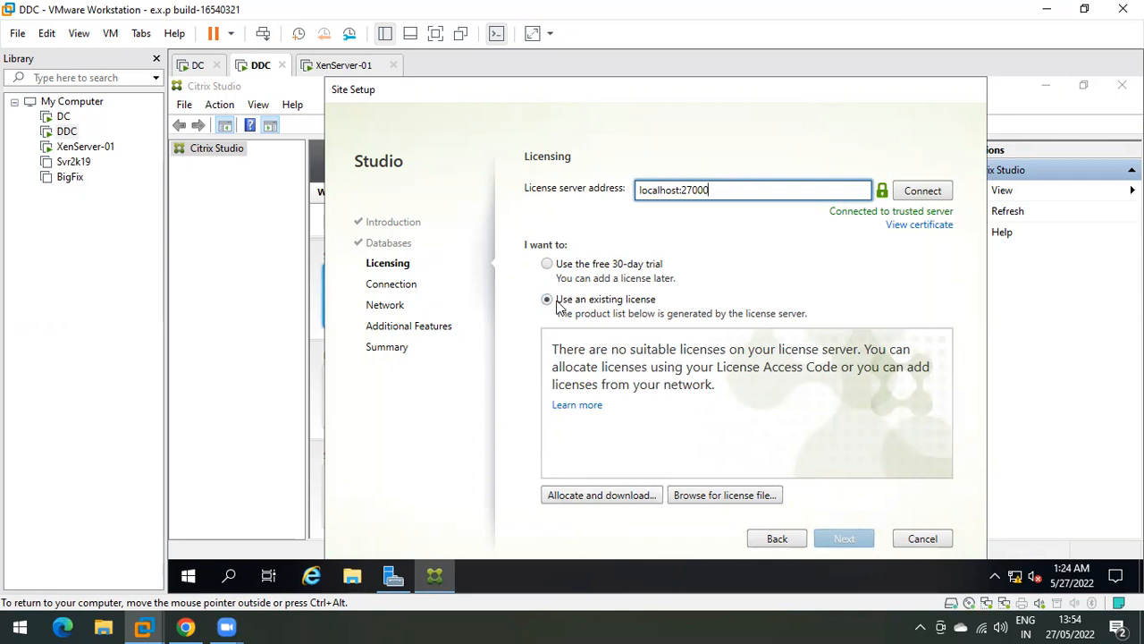
left_click(547, 264)
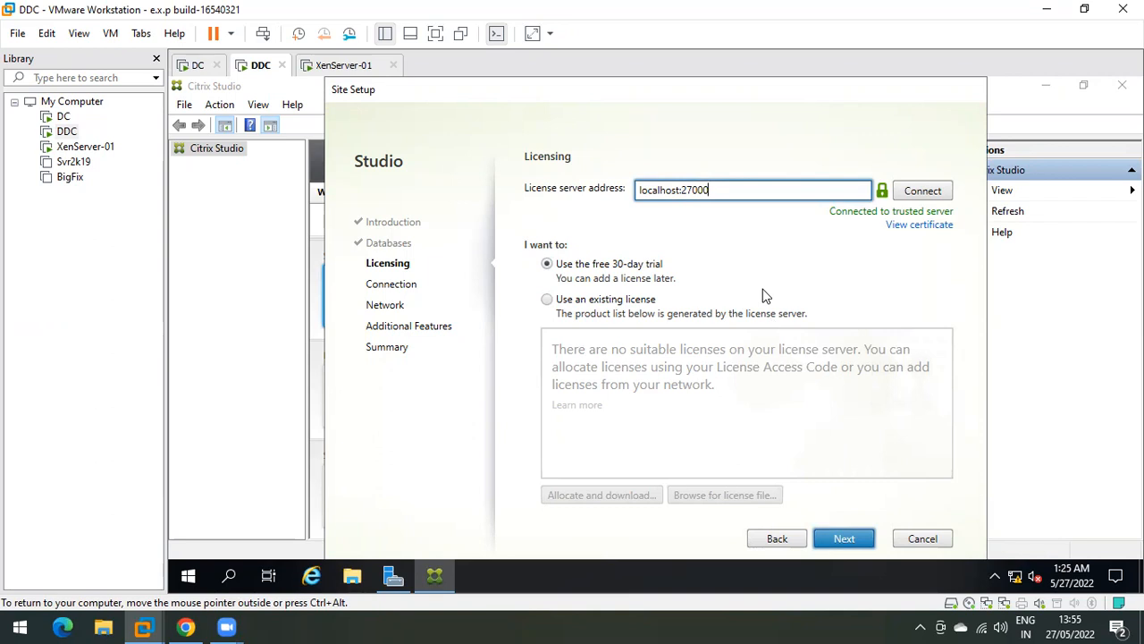
left_click(846, 538)
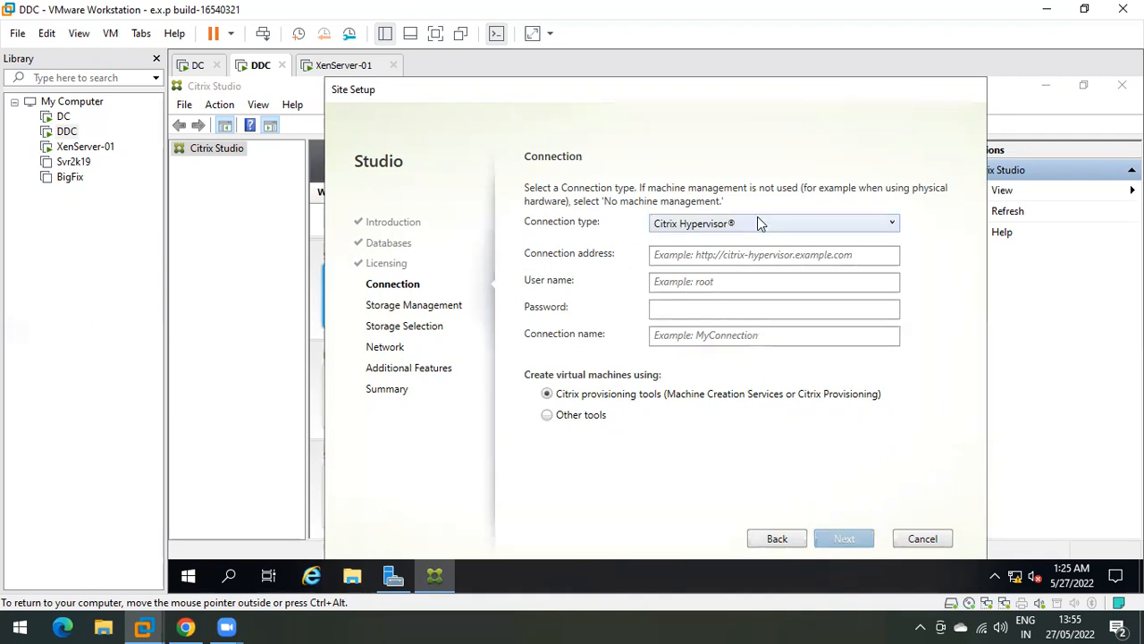
Set the connection type to Citrix Hypervisor and check the XenServer-01 machine's management interface details before returning to DDC
left_click(841, 224)
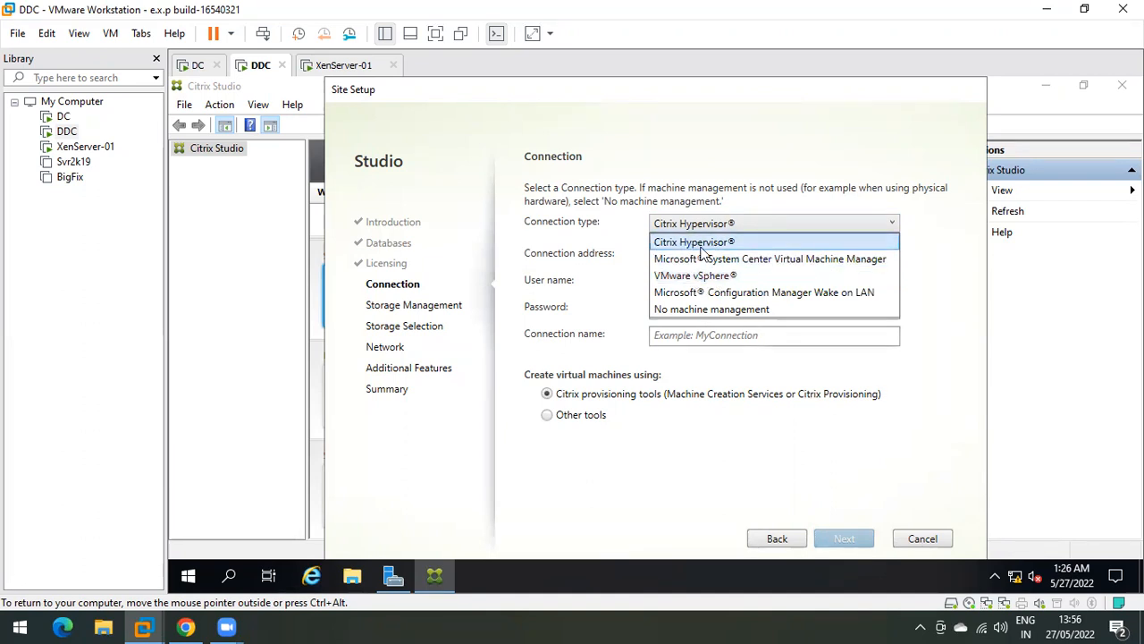
left_click(693, 247)
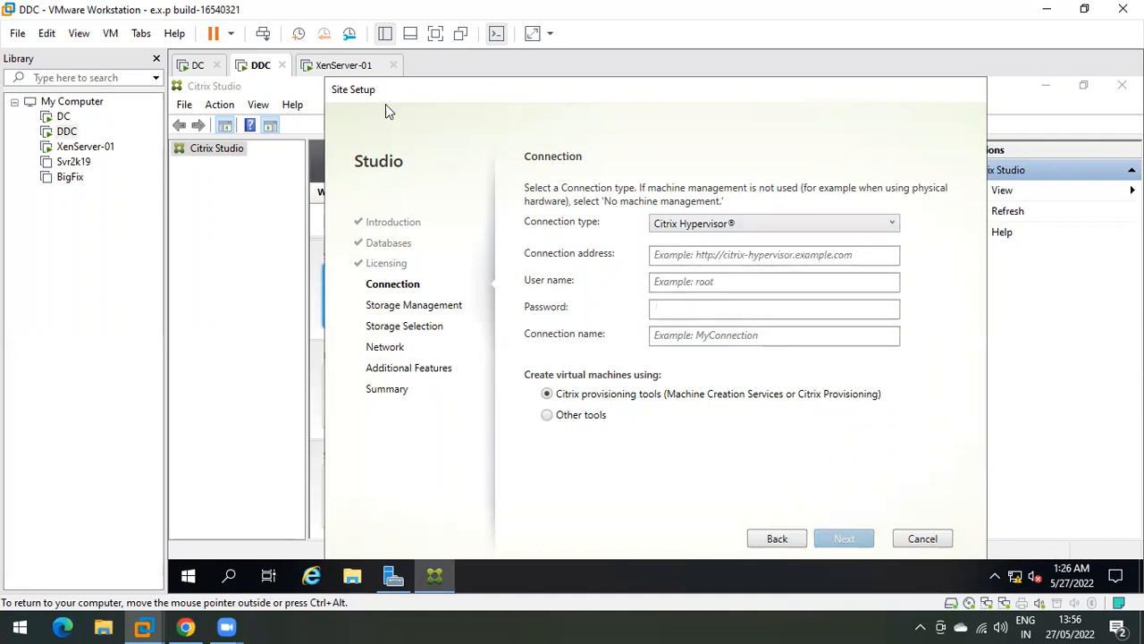
left_click(345, 65)
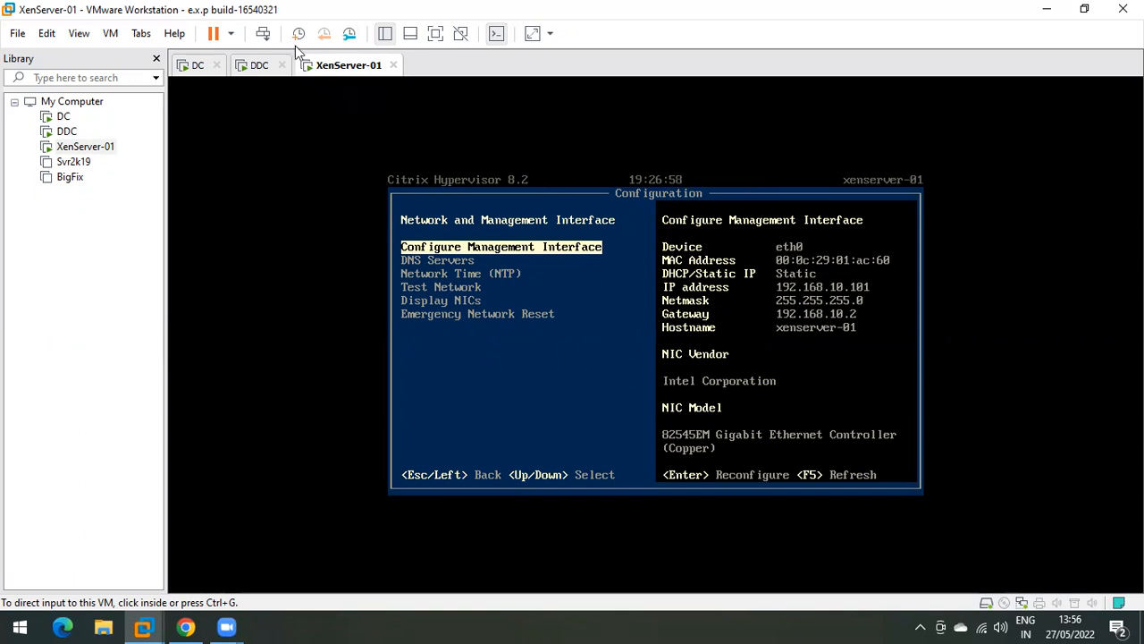
left_click(251, 78)
left_click(338, 73)
left_click(254, 65)
left_click(672, 257)
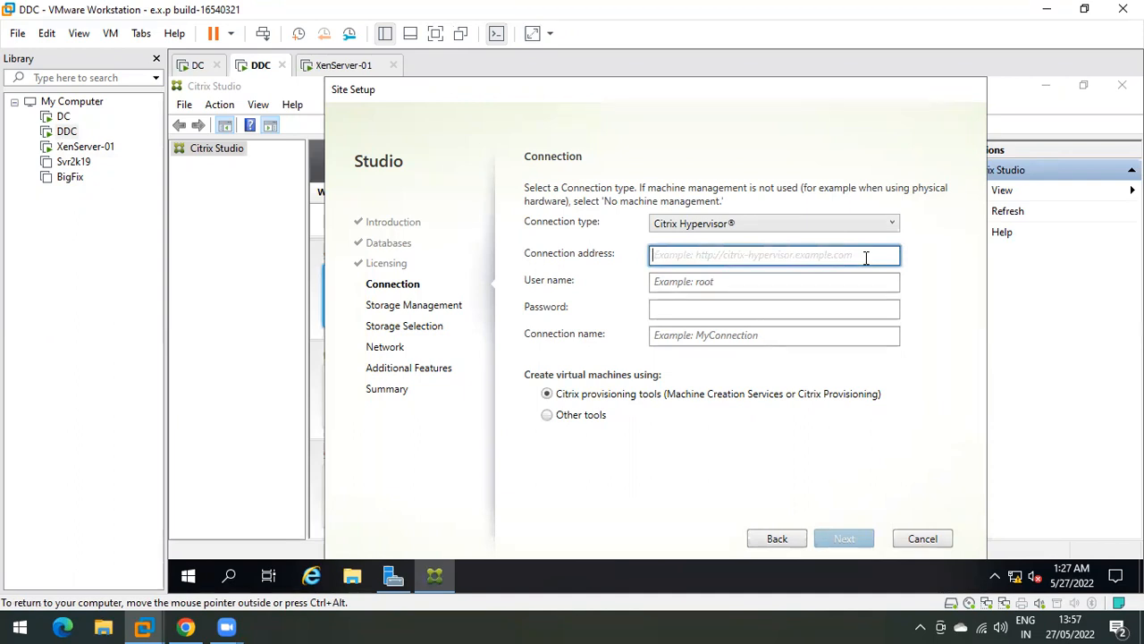
type("https")
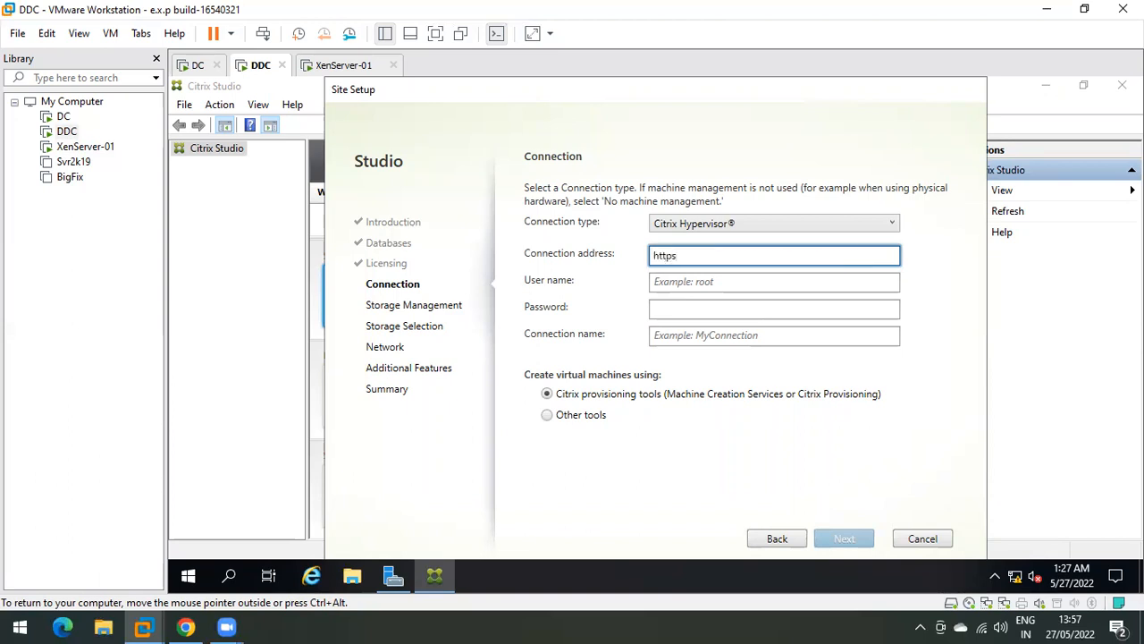
type("://xenserver-01.techmtech.com")
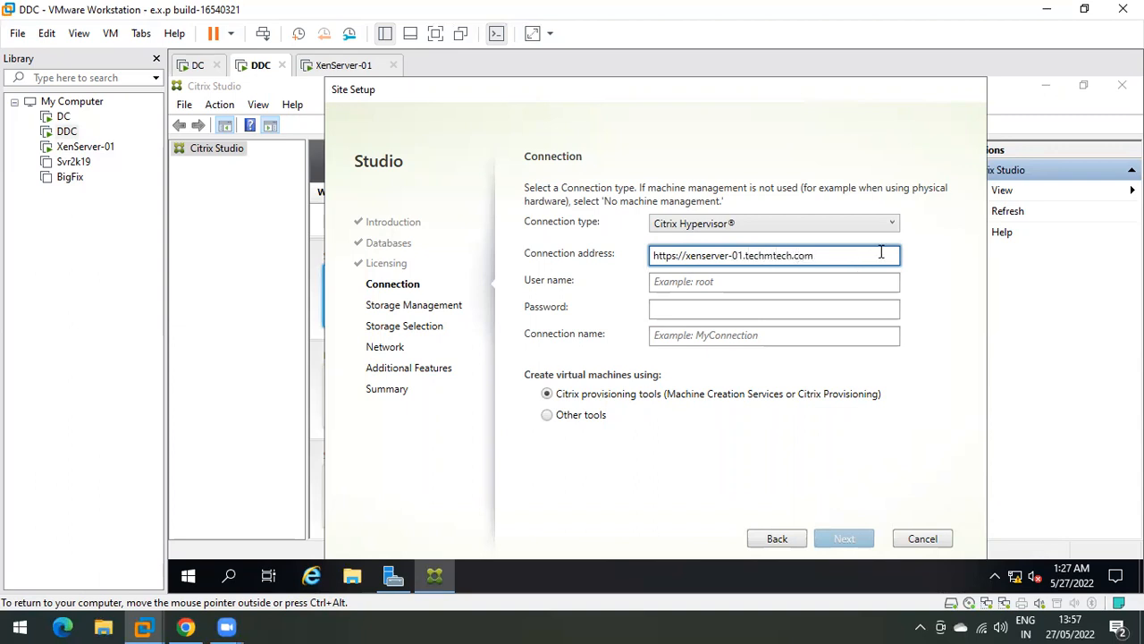
Enter the user name root and the account password, name the connection XenServer-01 and submit the connection details
left_click(710, 283)
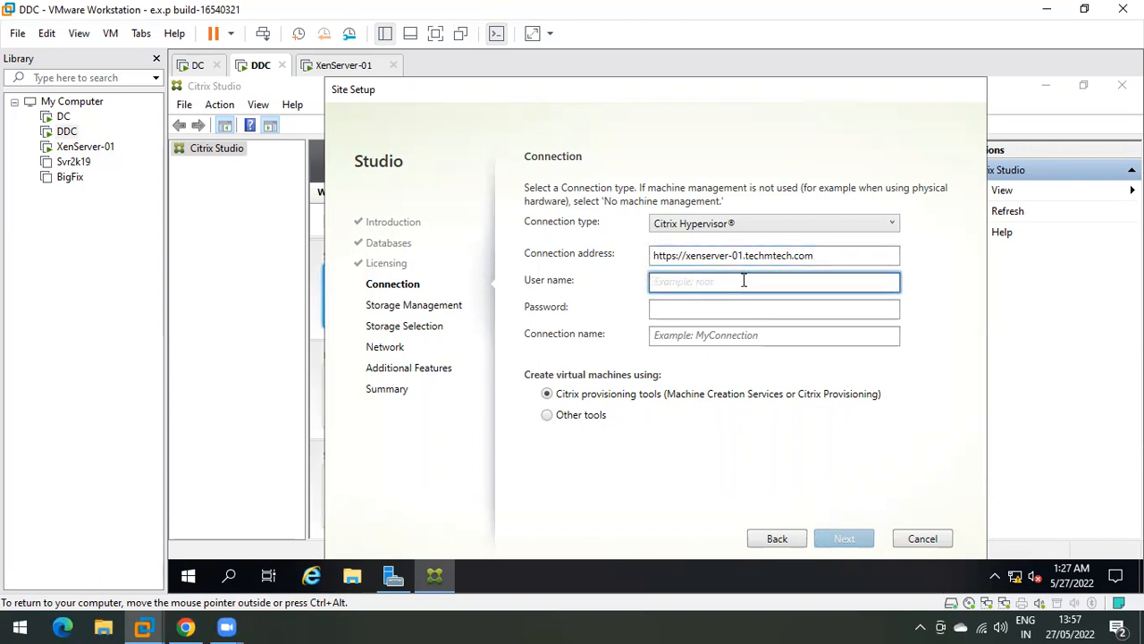
type("root")
key("Tab")
type("•••••••••")
key("Tab")
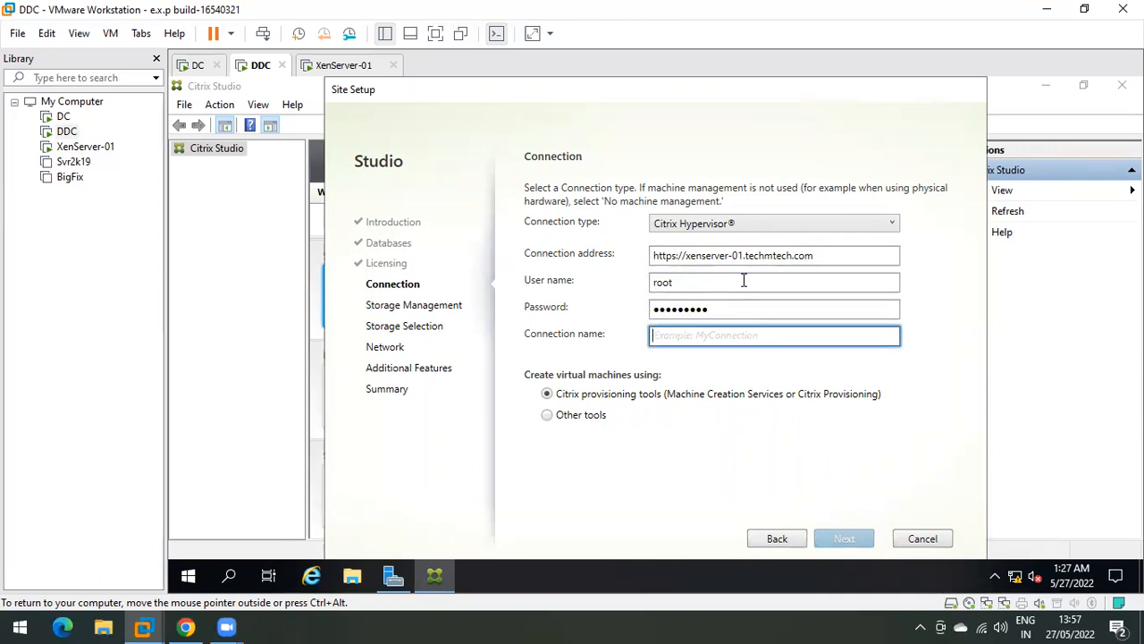
type("X")
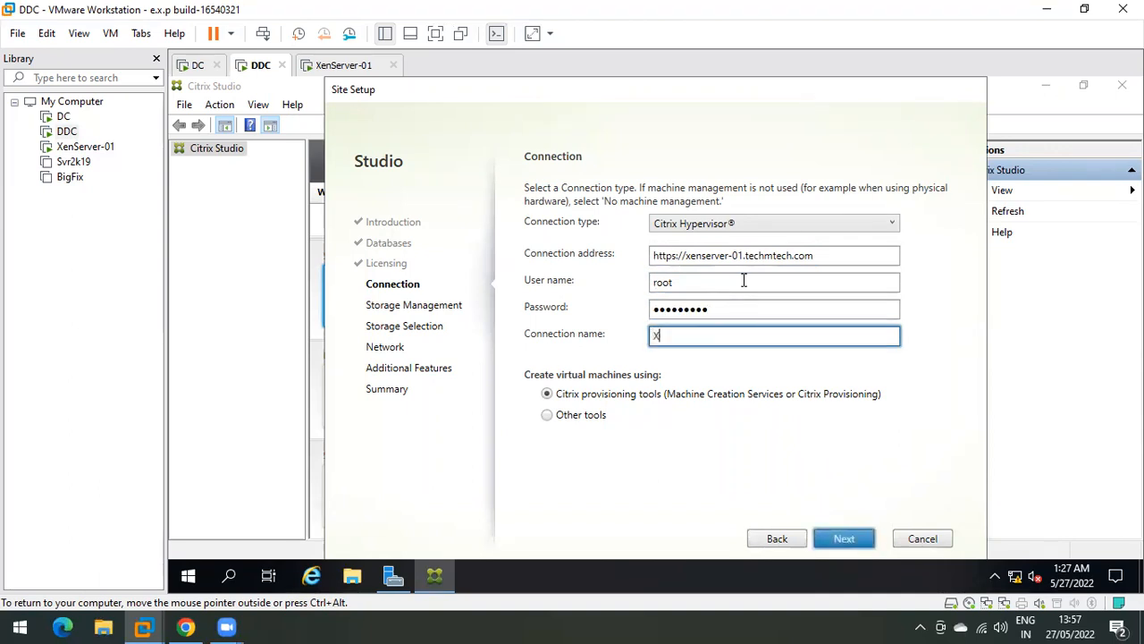
type("enServer-01")
left_click(843, 538)
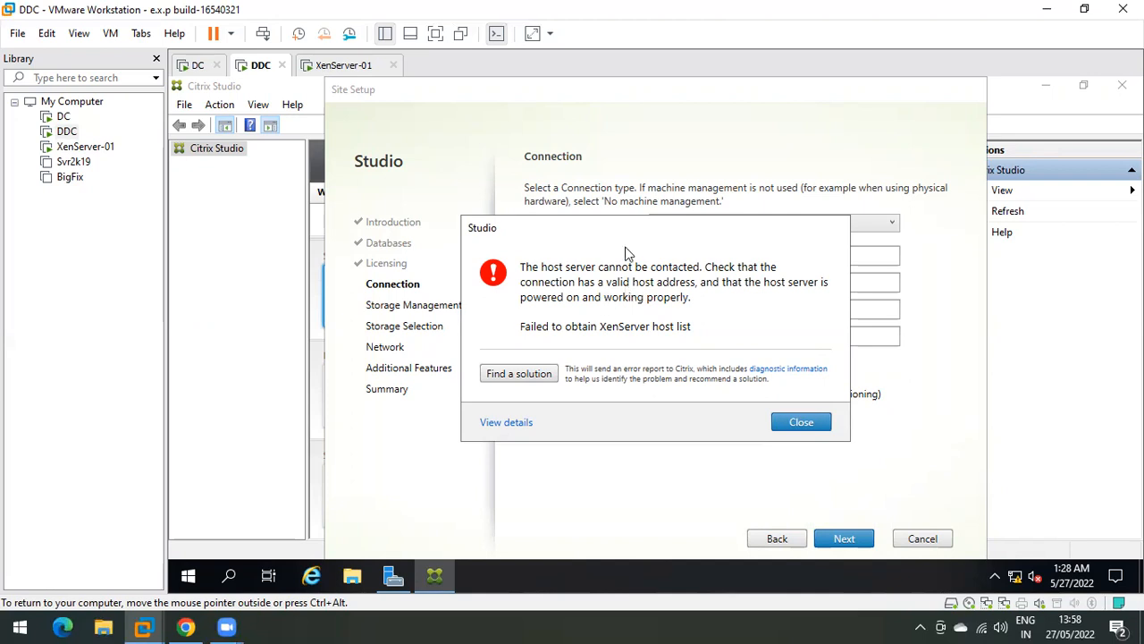
Open a command prompt on DDC and ping the host xenserver-01 to test its reachability
key("super+r")
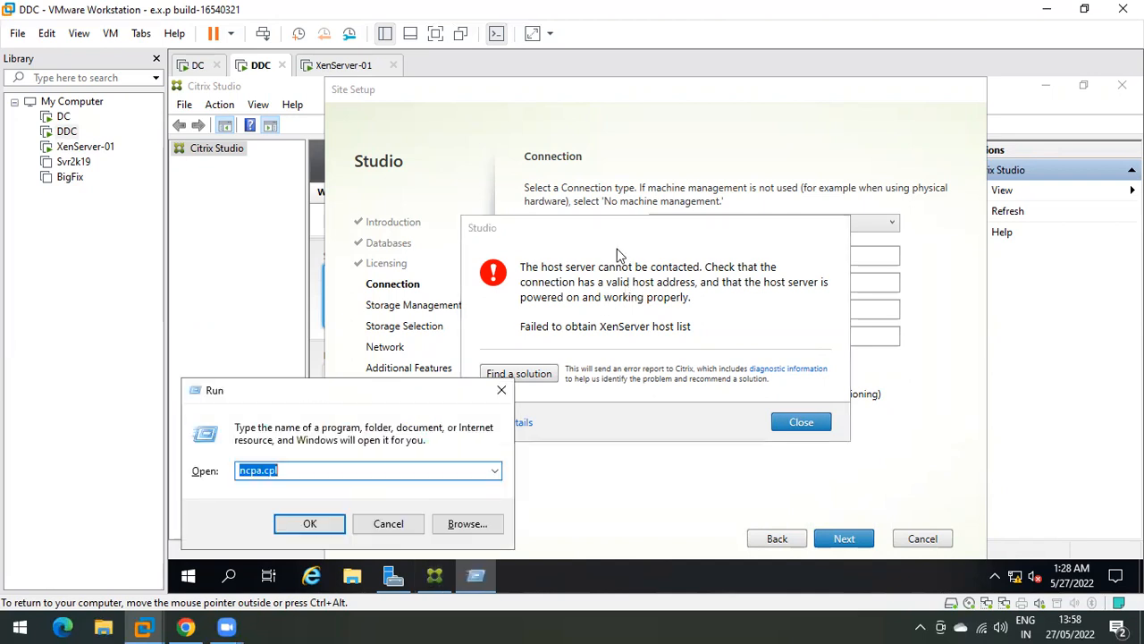
type("cmd")
key("Return")
type("pi")
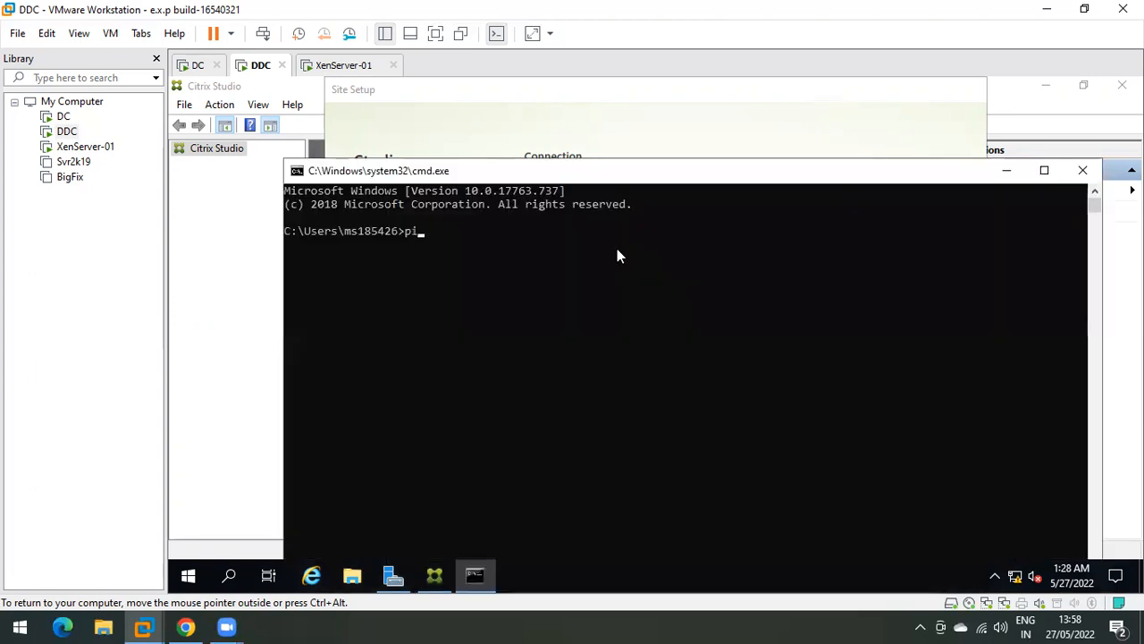
type("ng xense")
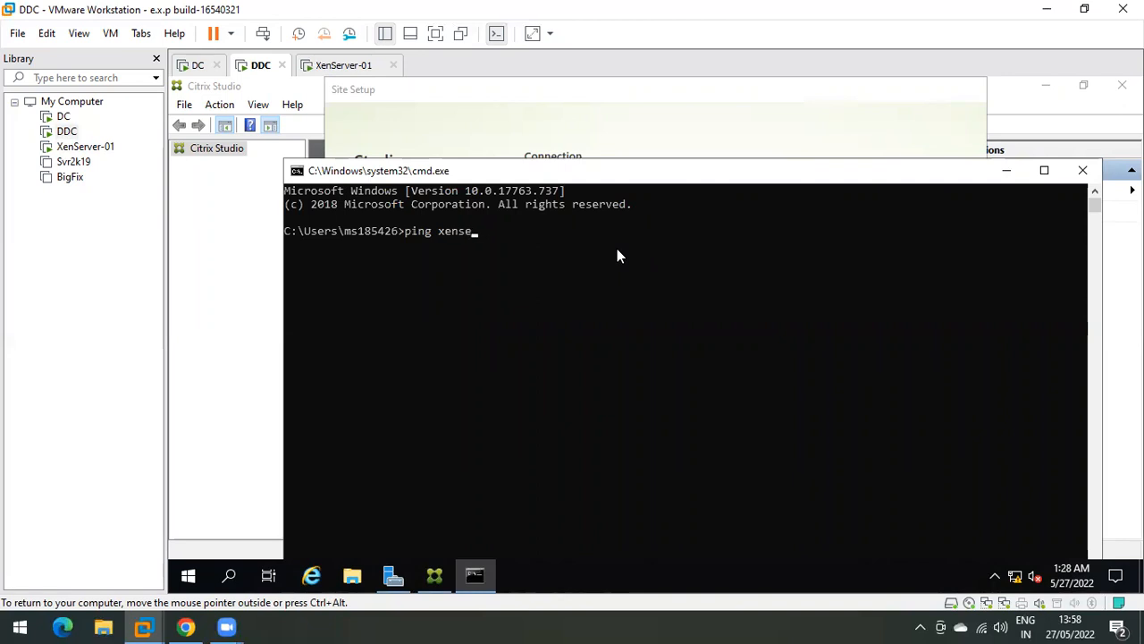
type("rver-01")
key("Return")
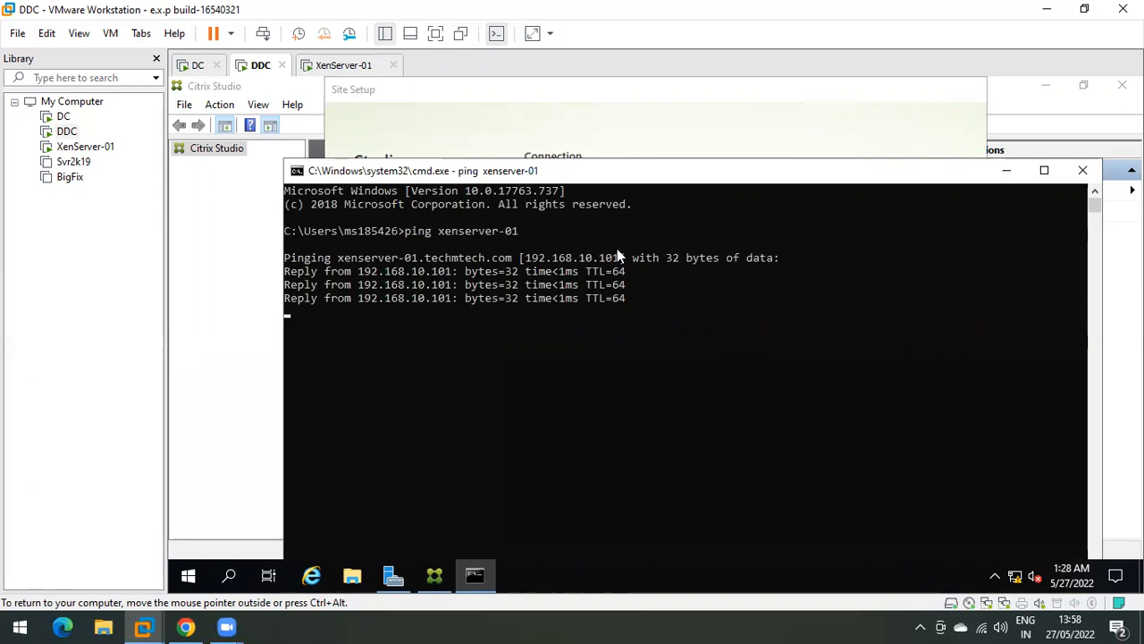
Ping the full host name xenserver-01.techmtech.com from the same command prompt
key("Up")
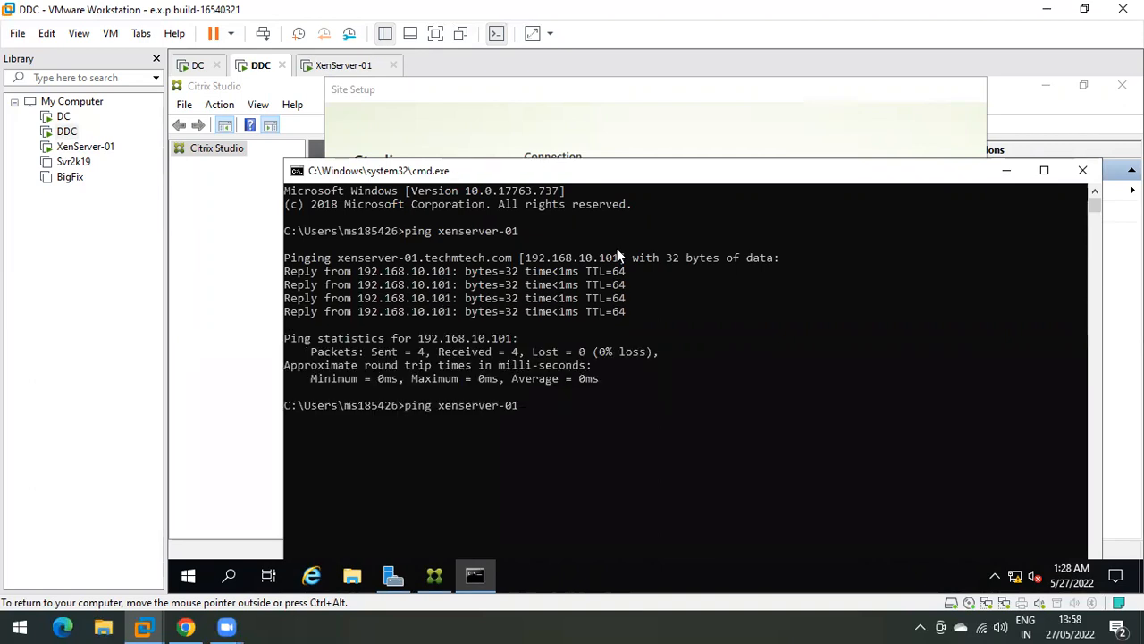
type(".techmtec")
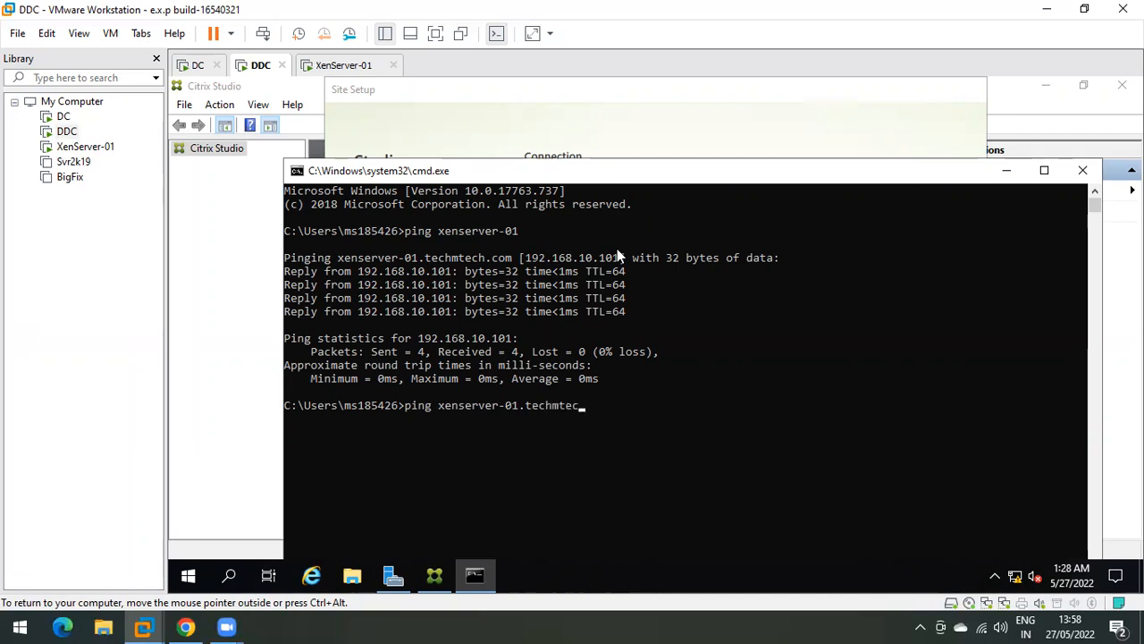
type("h.com")
key("Return")
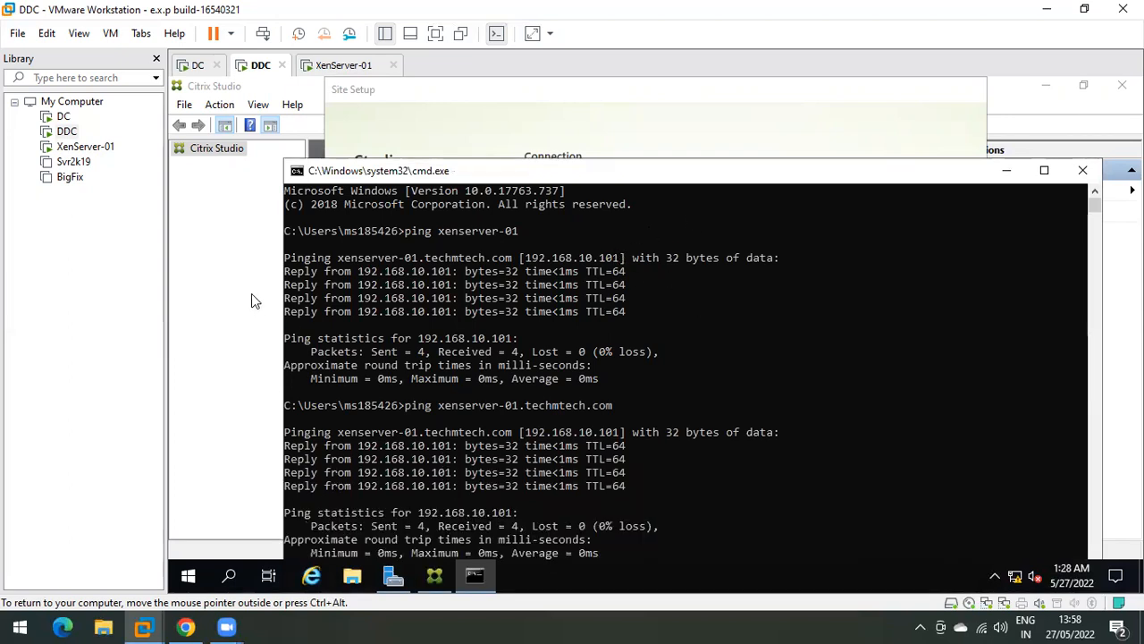
left_click(181, 299)
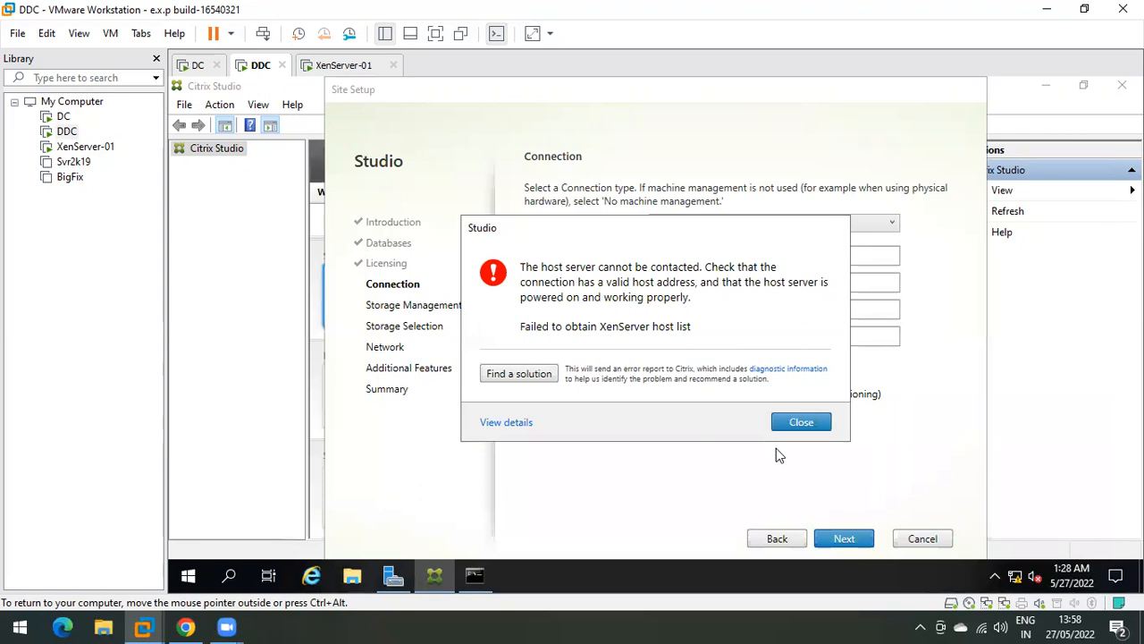
left_click(801, 423)
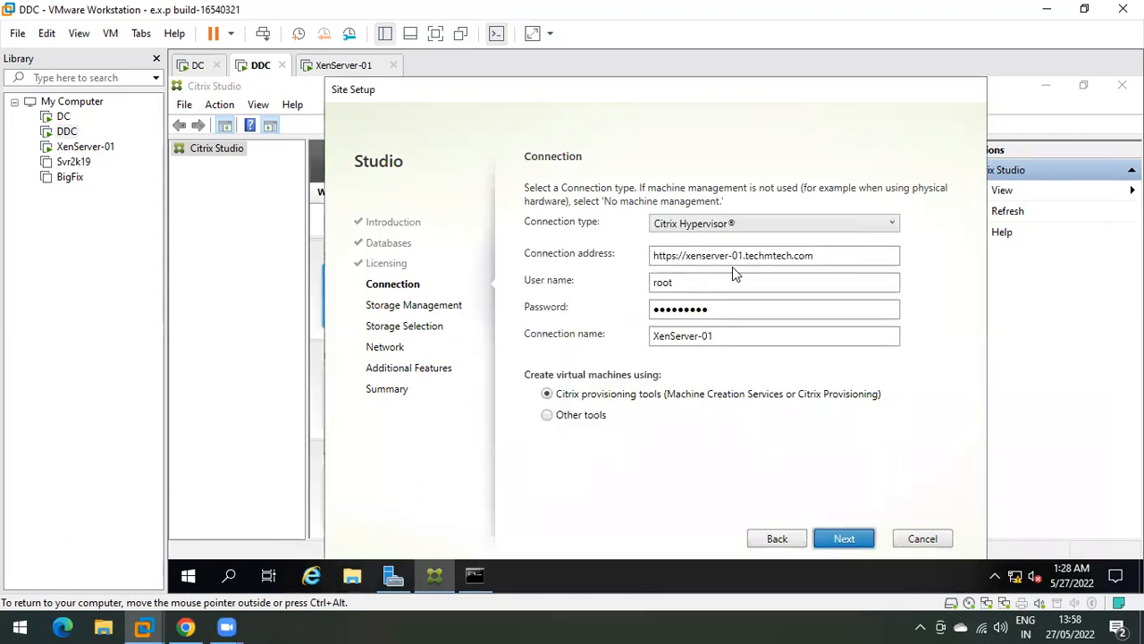
left_click(677, 257)
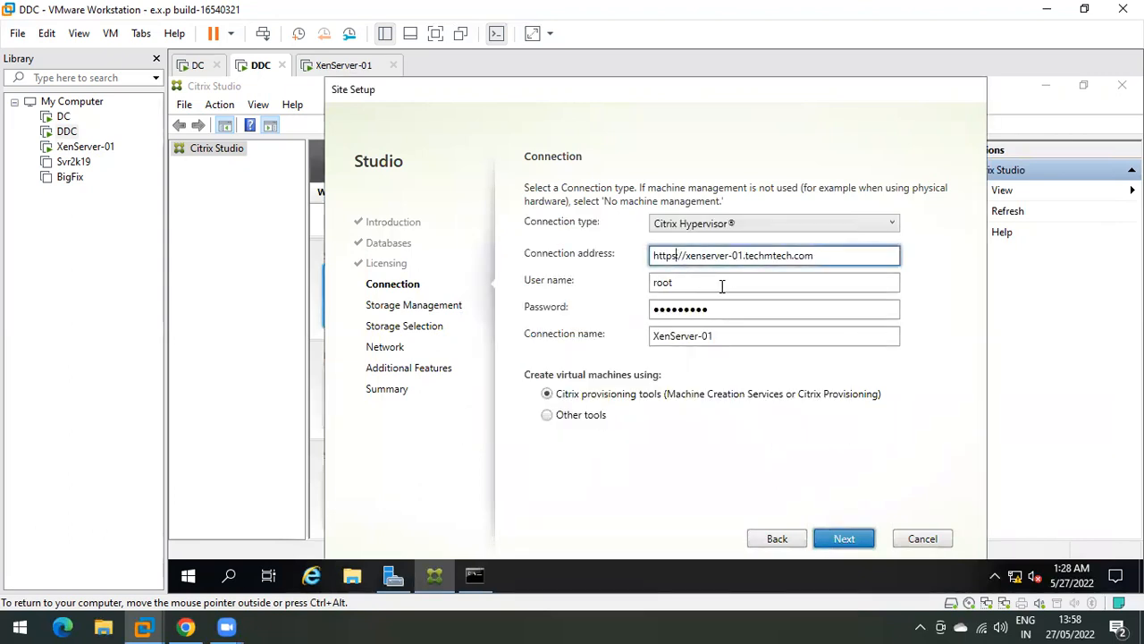
key("BackSpace")
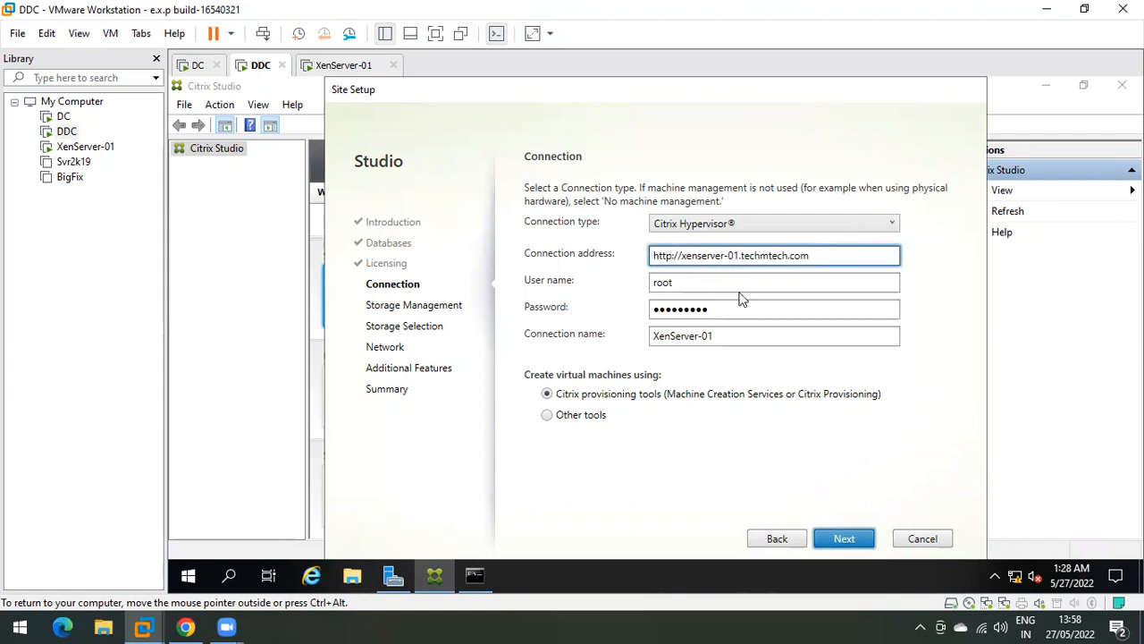
left_click(845, 539)
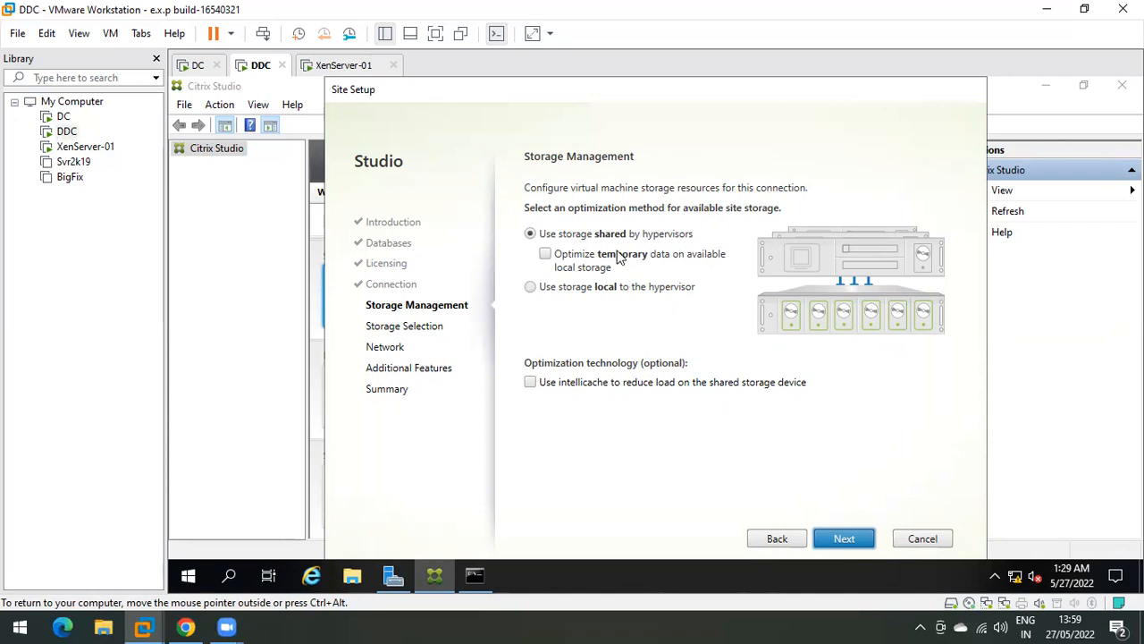
Choose storage local to the hypervisor and open the XenServer-01 virtual machine's hardware settings
left_click(533, 291)
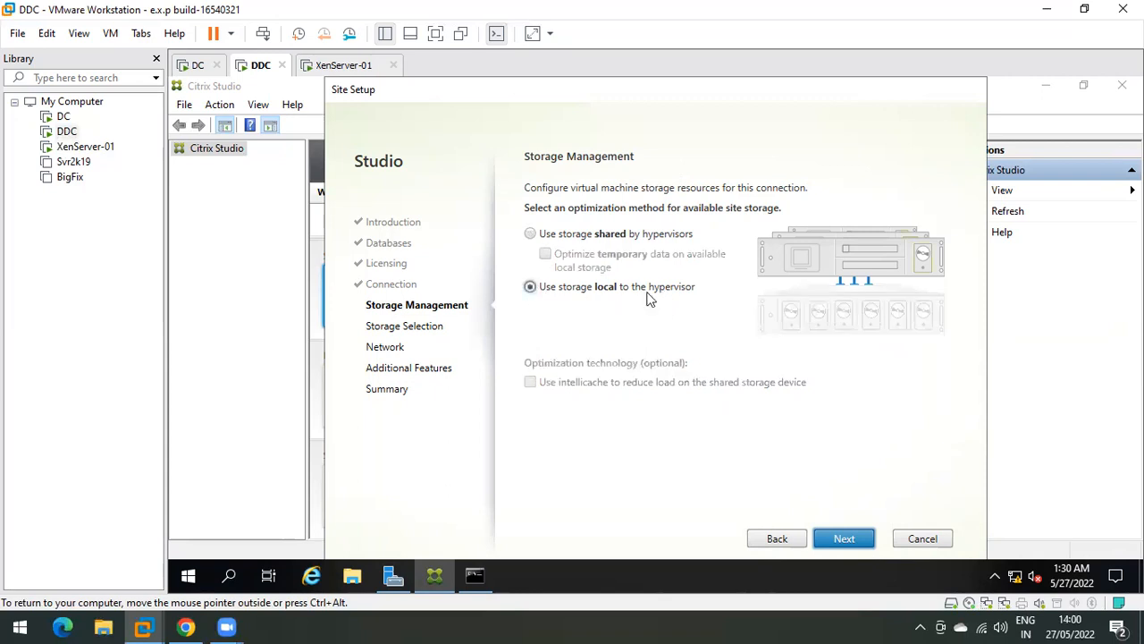
left_click(337, 70)
right_click(340, 73)
left_click(382, 310)
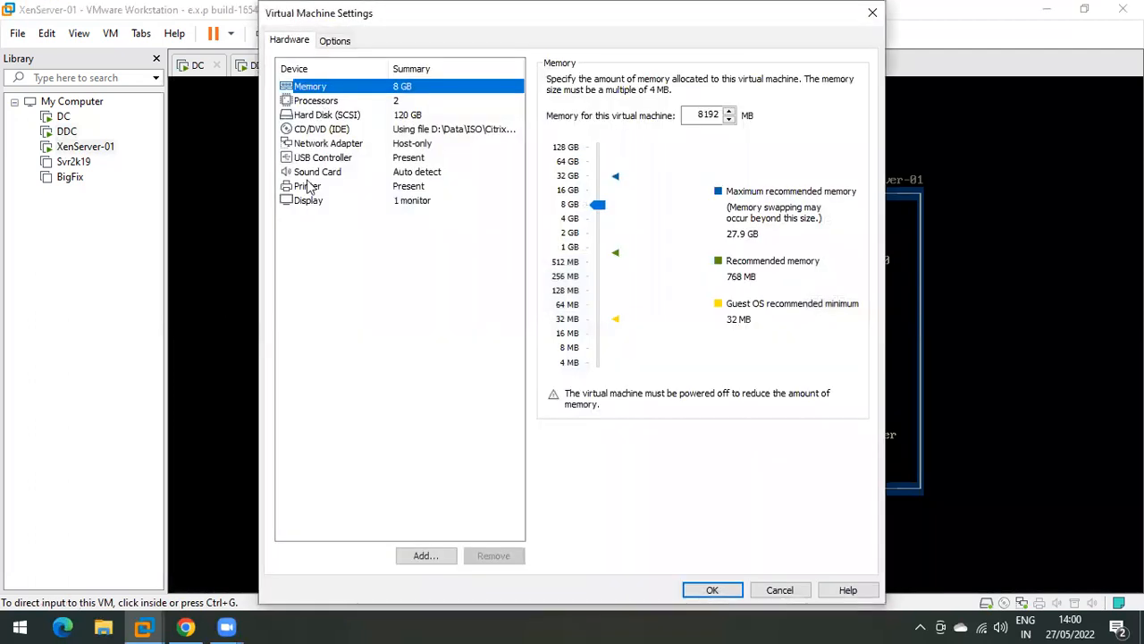
Check the virtual machine's hard disk settings, return to the DDC site setup, and keep local storage for OS and temporary data
left_click(325, 115)
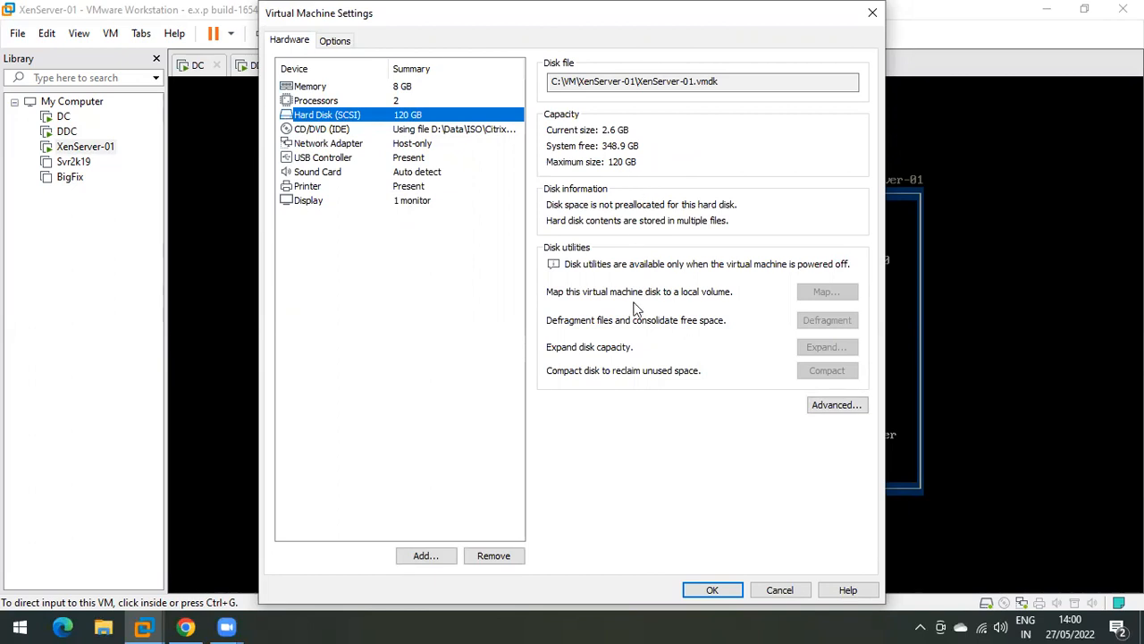
left_click(775, 594)
left_click(248, 65)
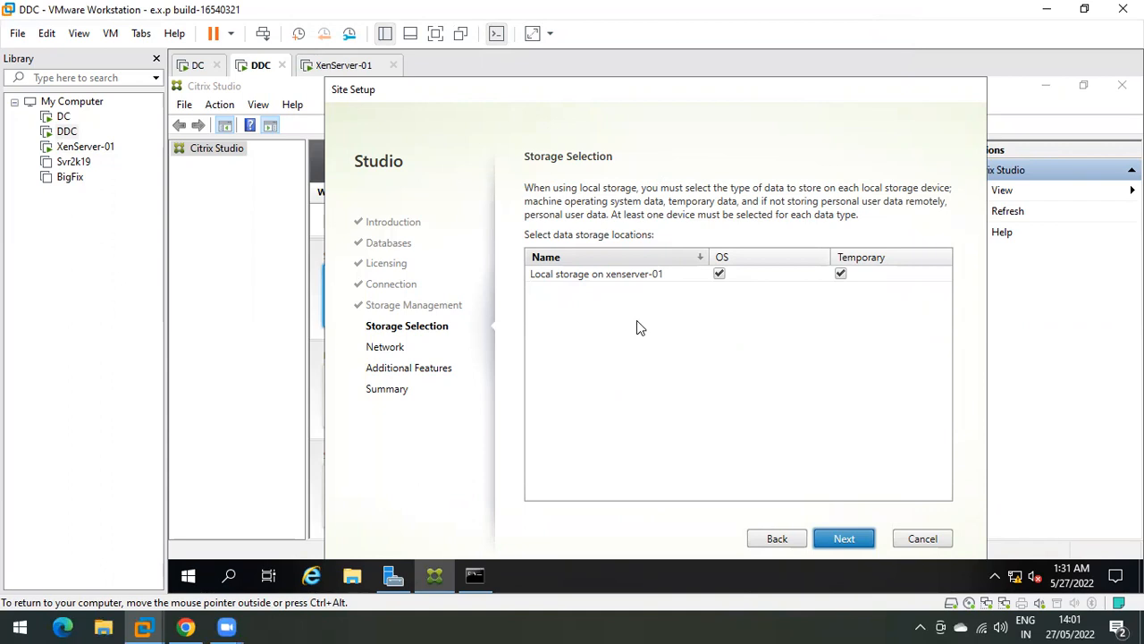
left_click(840, 535)
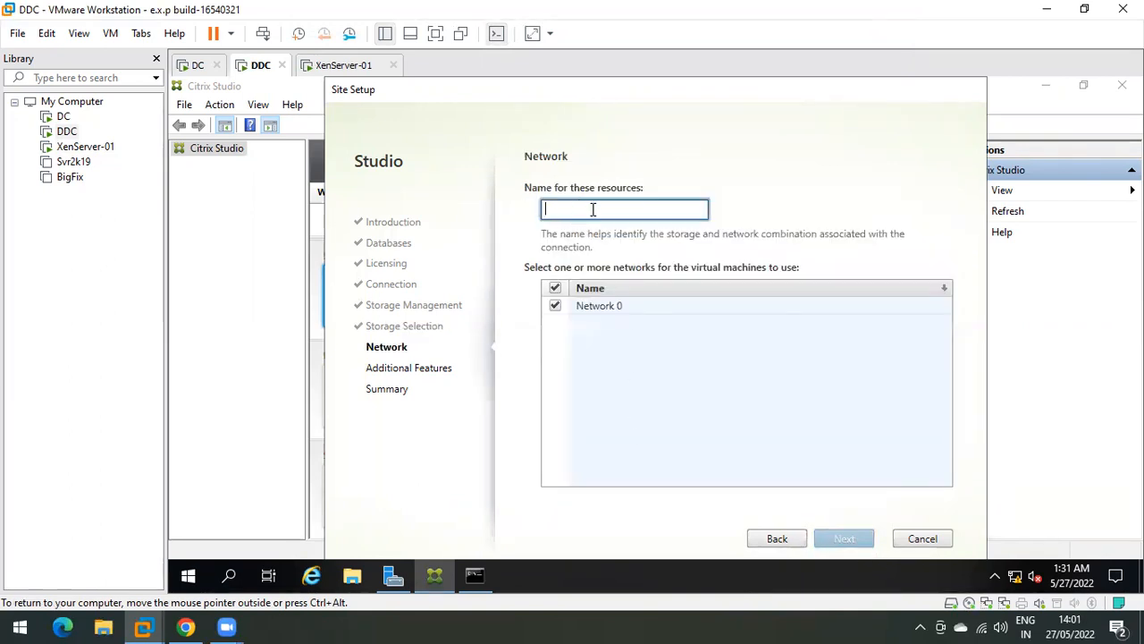
type("Xen")
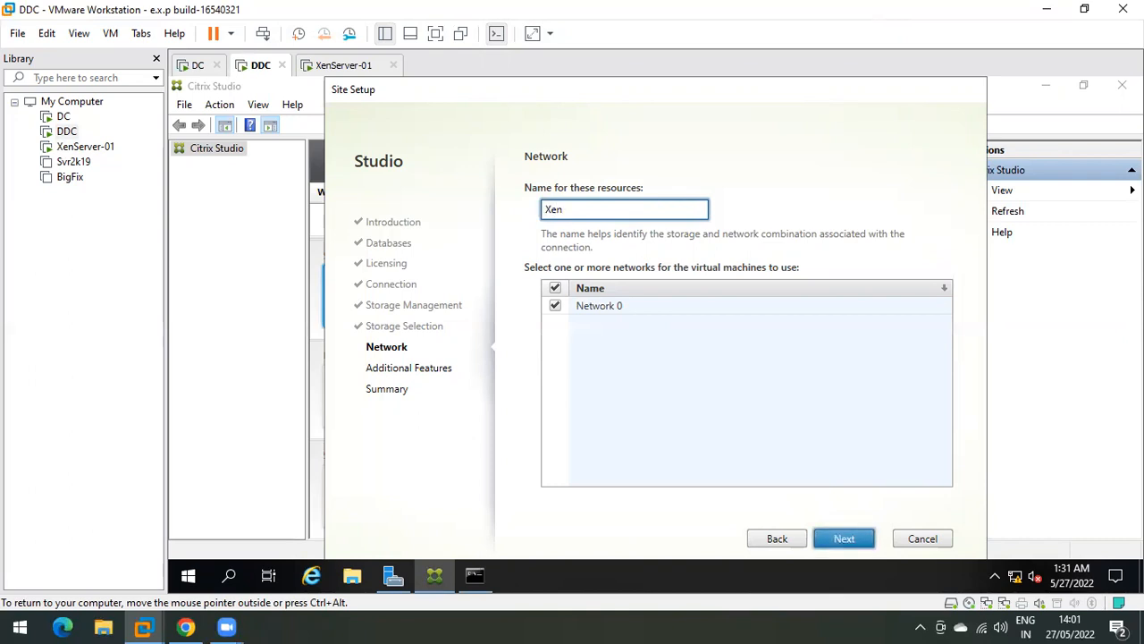
type("Server-01-")
key("BackSpace")
key("BackSpace")
key("BackSpace")
key("BackSpace")
key("BackSpace")
key("BackSpace")
key("BackSpace")
key("BackSpace")
key("BackSpace")
key("BackSpace")
key("BackSpace")
key("BackSpace")
key("BackSpace")
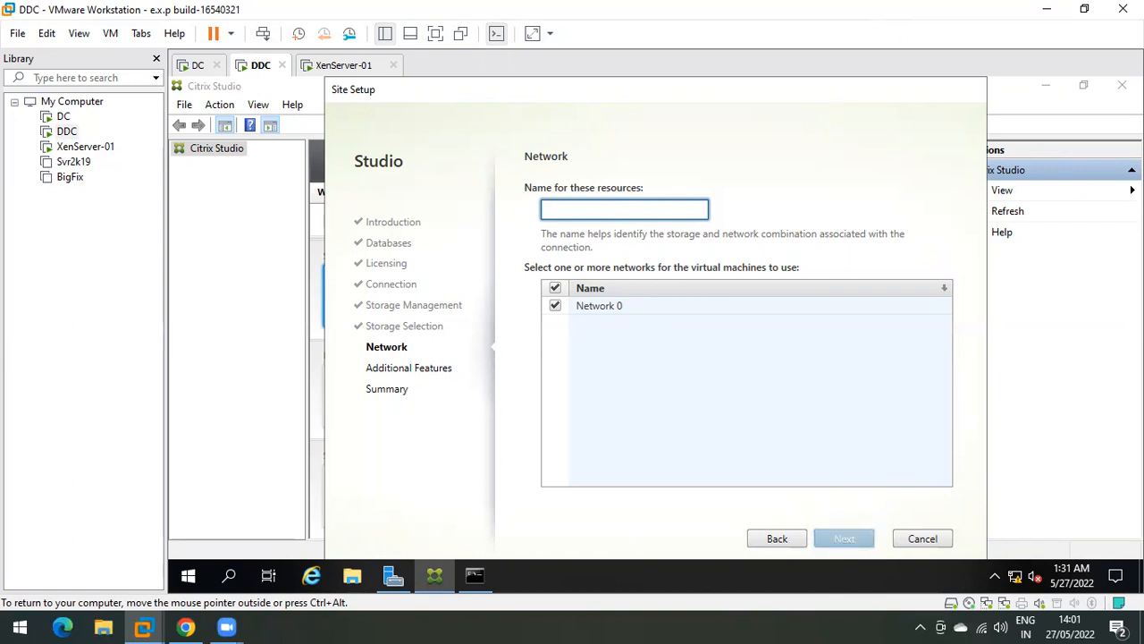
Name the network resources NAT-Xenserver-01, keep Network 0 selected, and continue to the additional features
type("NA")
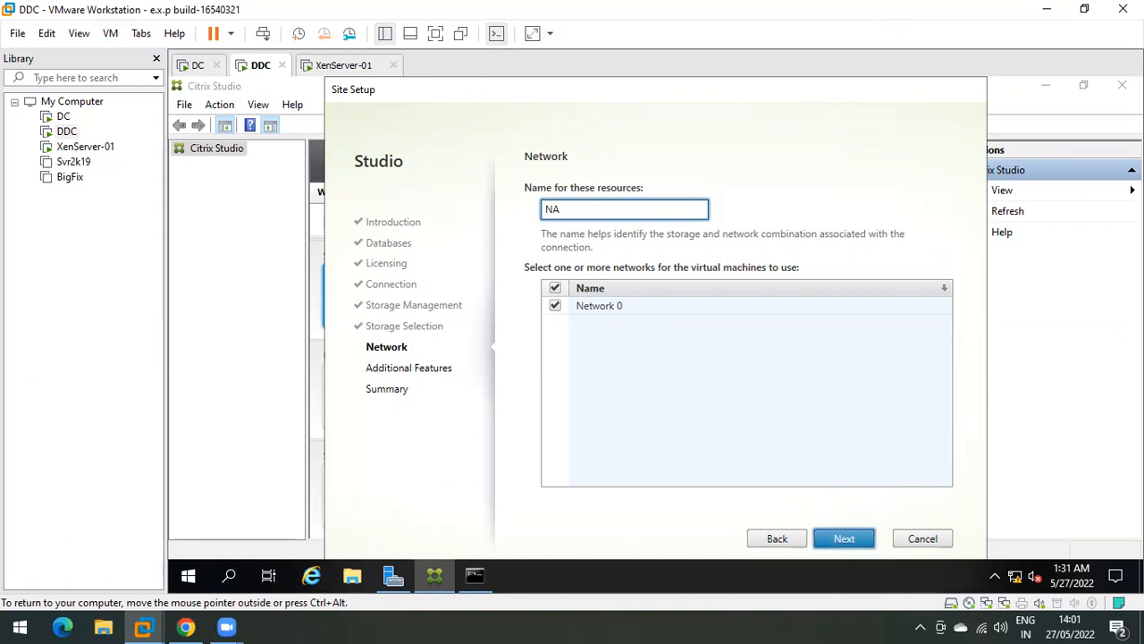
type("T-Xenserver-01")
double_click(554, 210)
left_click(586, 209)
left_click(844, 538)
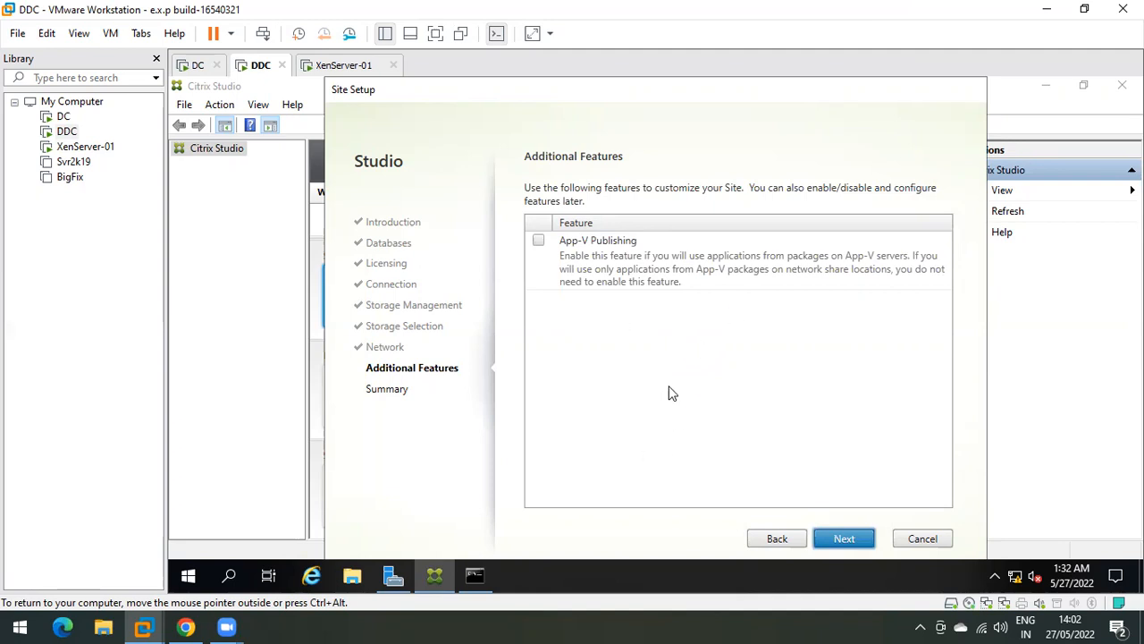
Leave App-V Publishing disabled, review the whole site summary, and finish the site creation
left_click(866, 535)
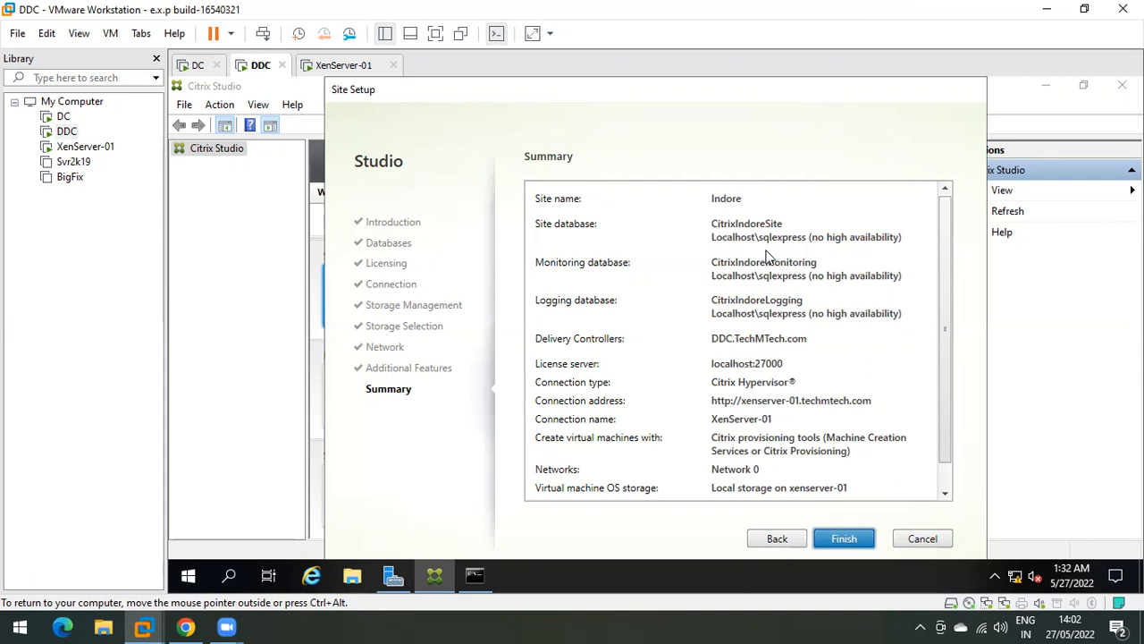
scroll(812, 313, "down", 1)
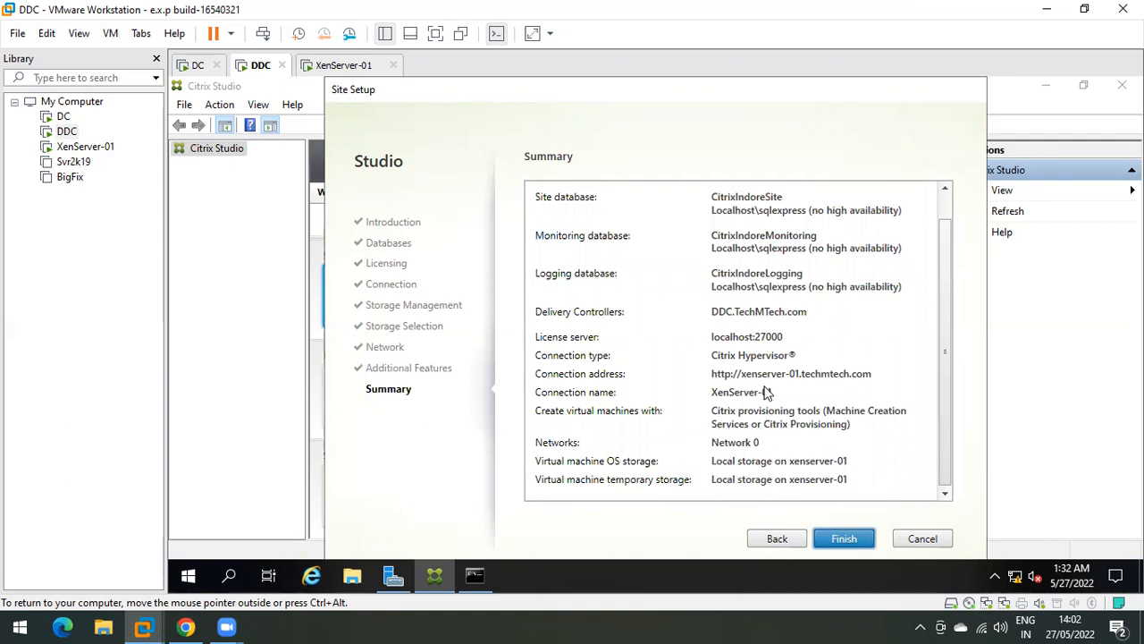
left_click(848, 540)
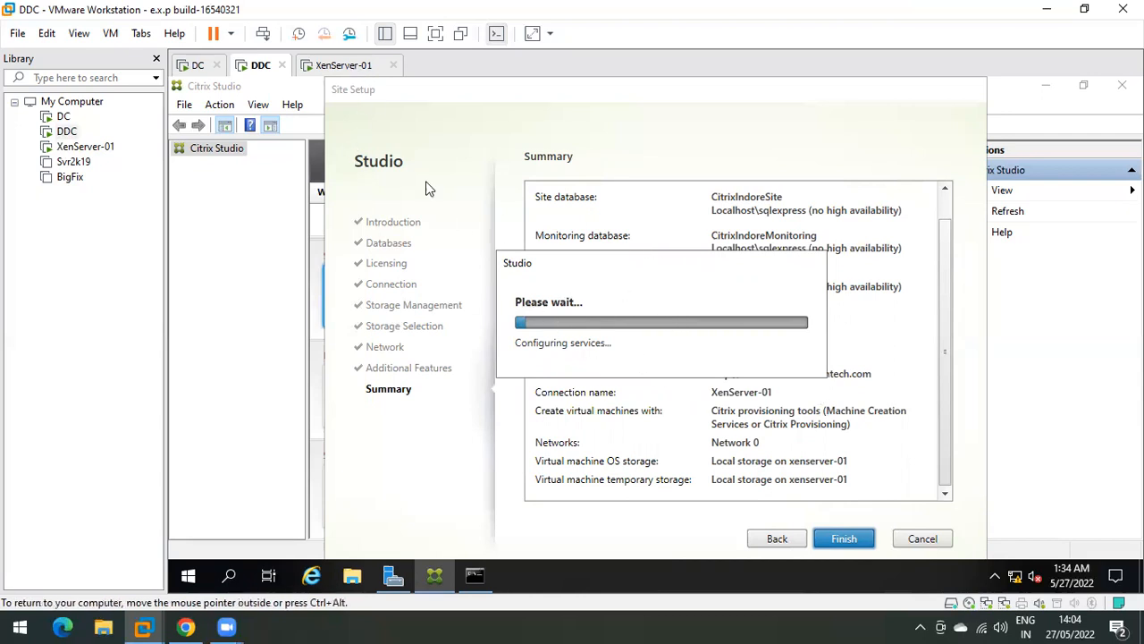
left_click(343, 67)
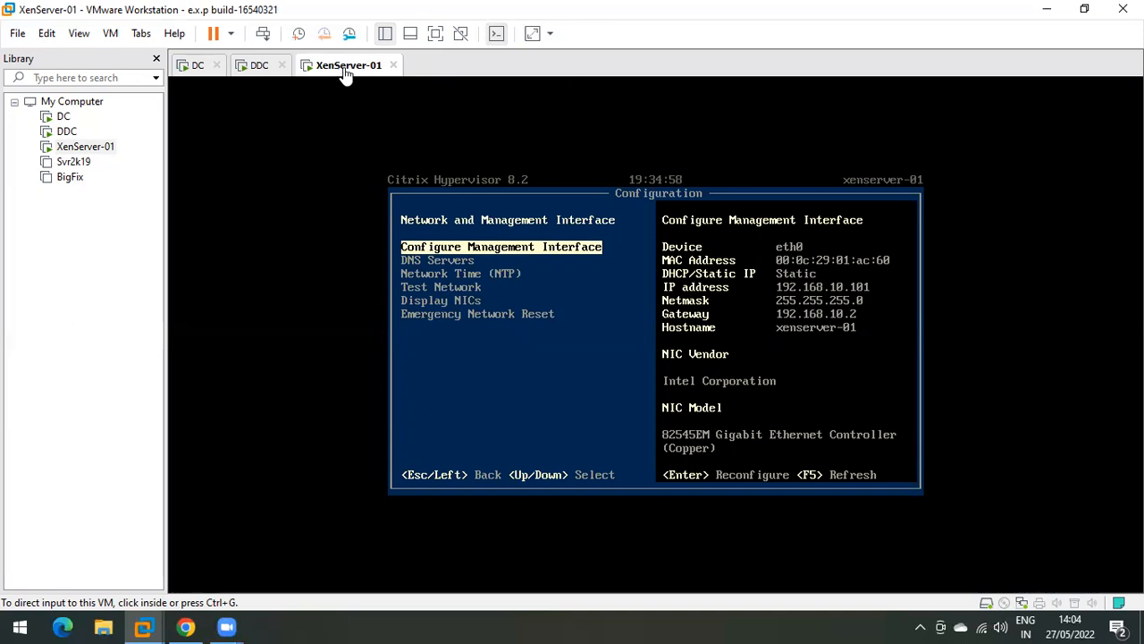
left_click(18, 627)
scroll(88, 371, "down", 5)
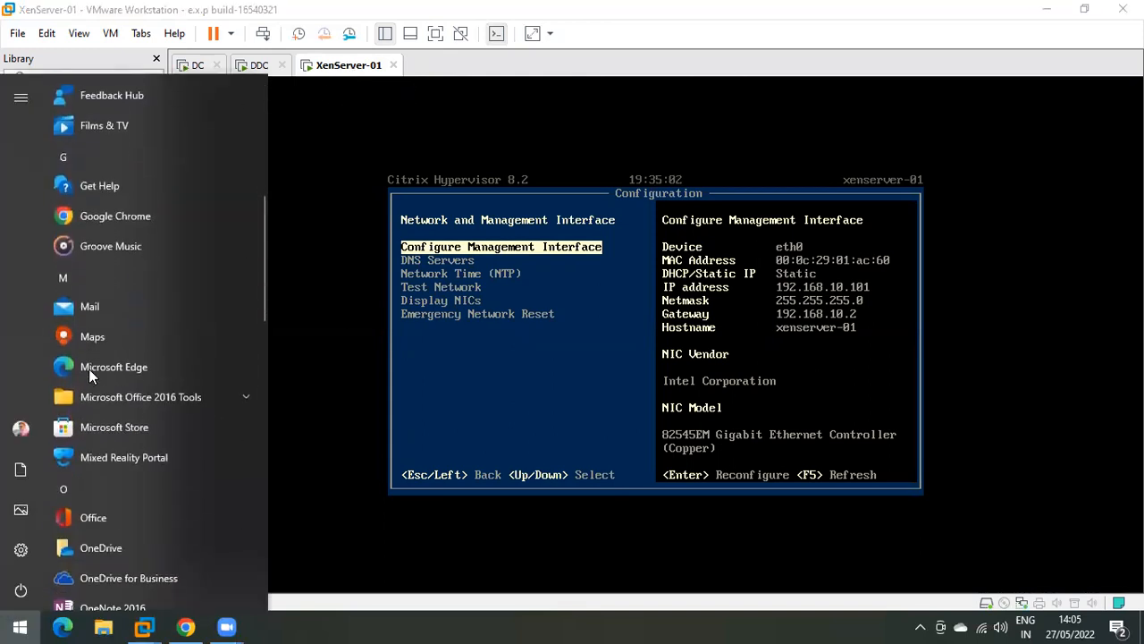
scroll(114, 328, "down", 4)
scroll(120, 326, "up", 5)
scroll(130, 295, "up", 4)
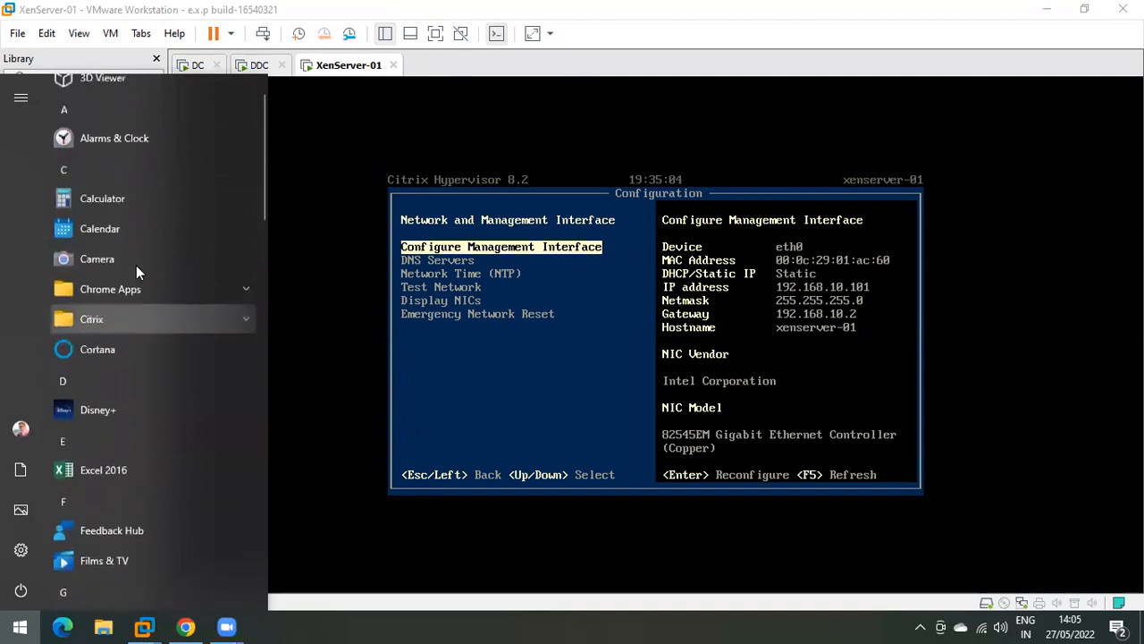
key("Escape")
Search the host computer for Citrix XenCenter, launch it, and bring its window up maximized in place of VMware Workstation
key("super")
type("act")
key("BackSpace")
key("BackSpace")
key("BackSpace")
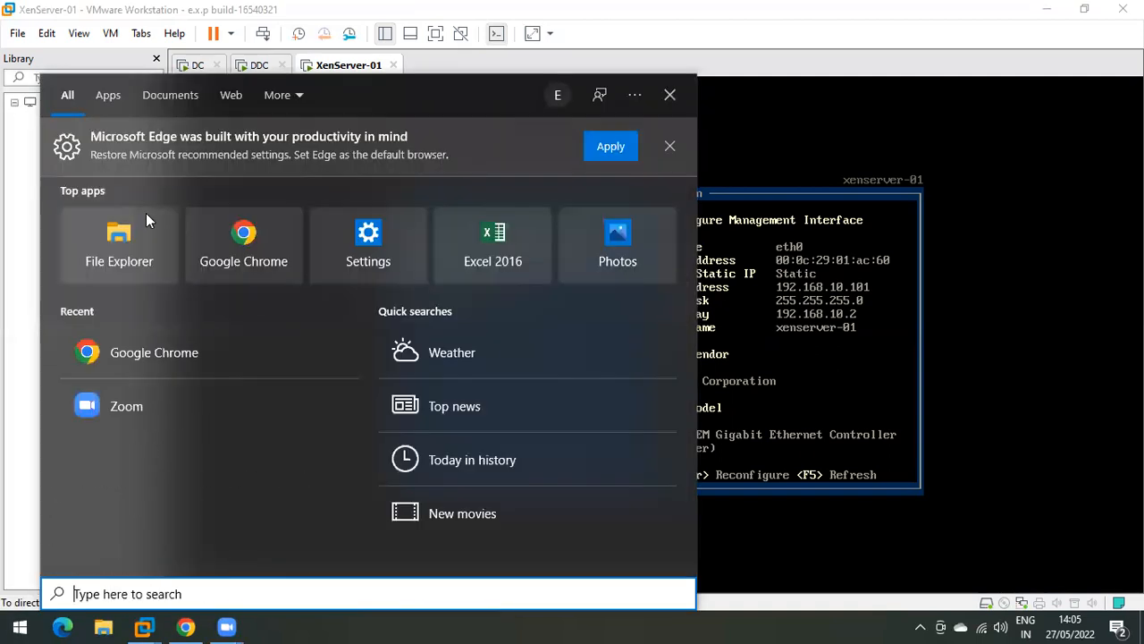
type("xe")
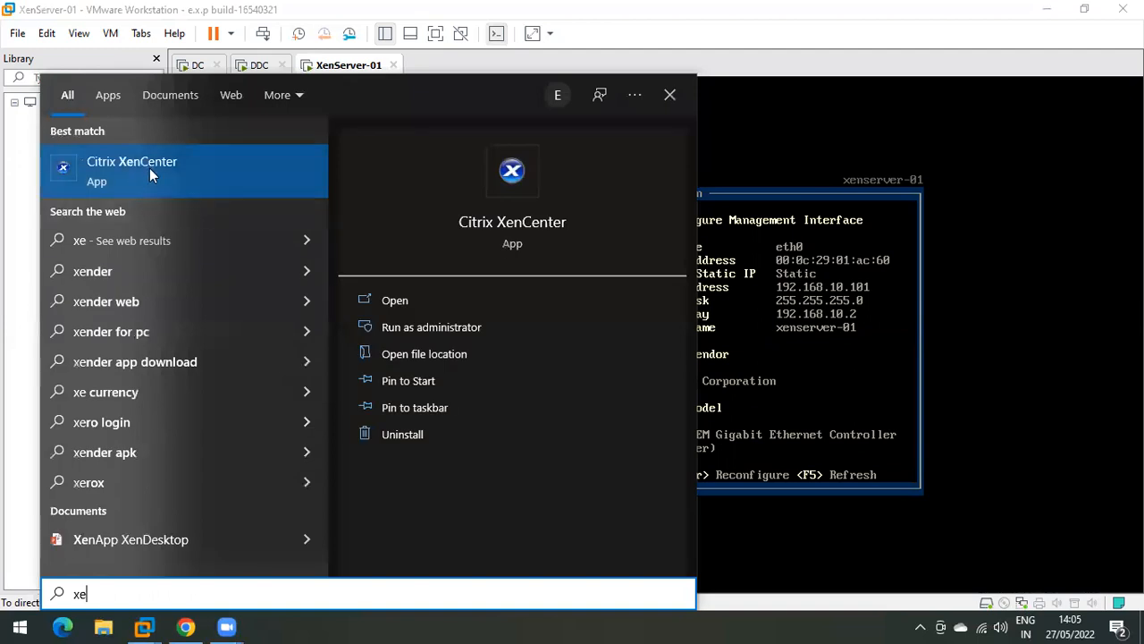
left_click(146, 170)
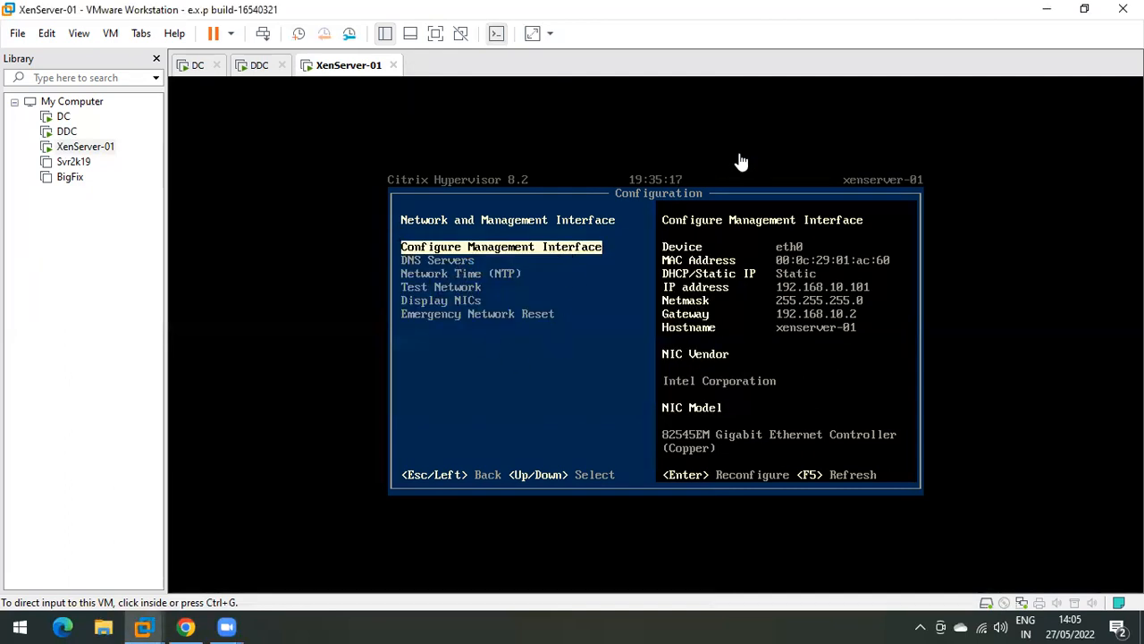
left_click(1047, 9)
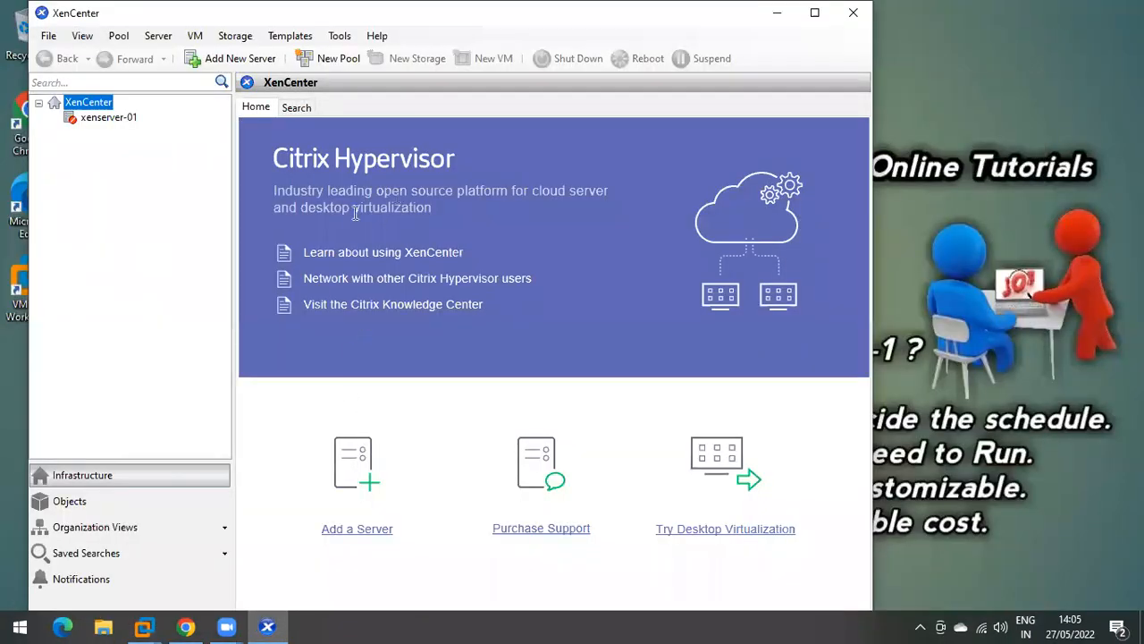
left_click(814, 13)
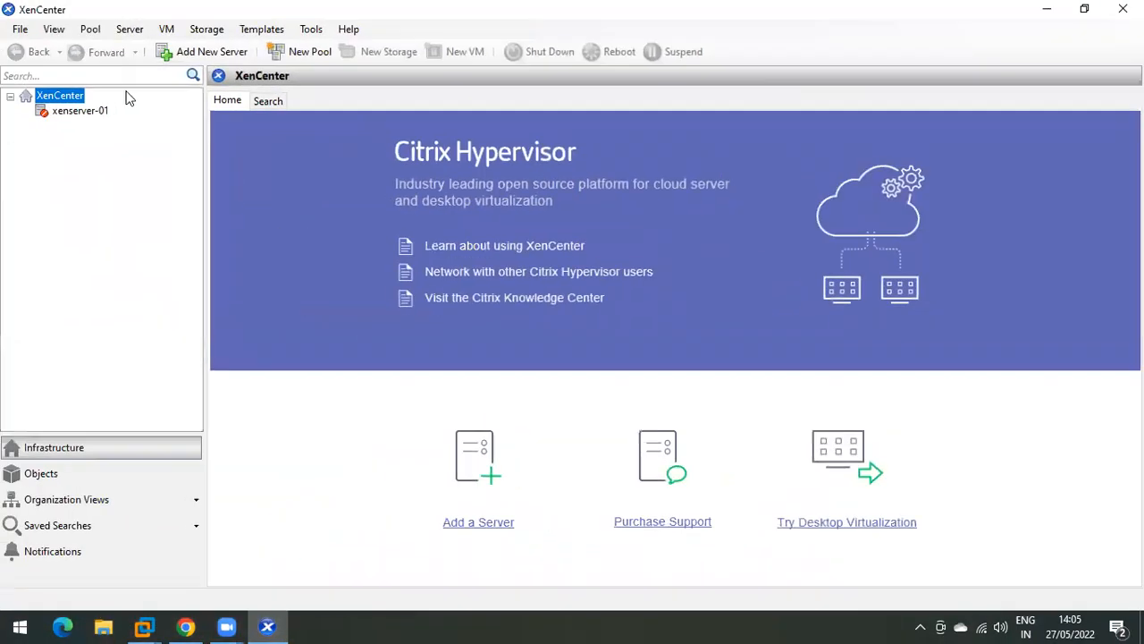
Remove the disconnected xenserver-01 entry from XenCenter
left_click(79, 114)
right_click(76, 119)
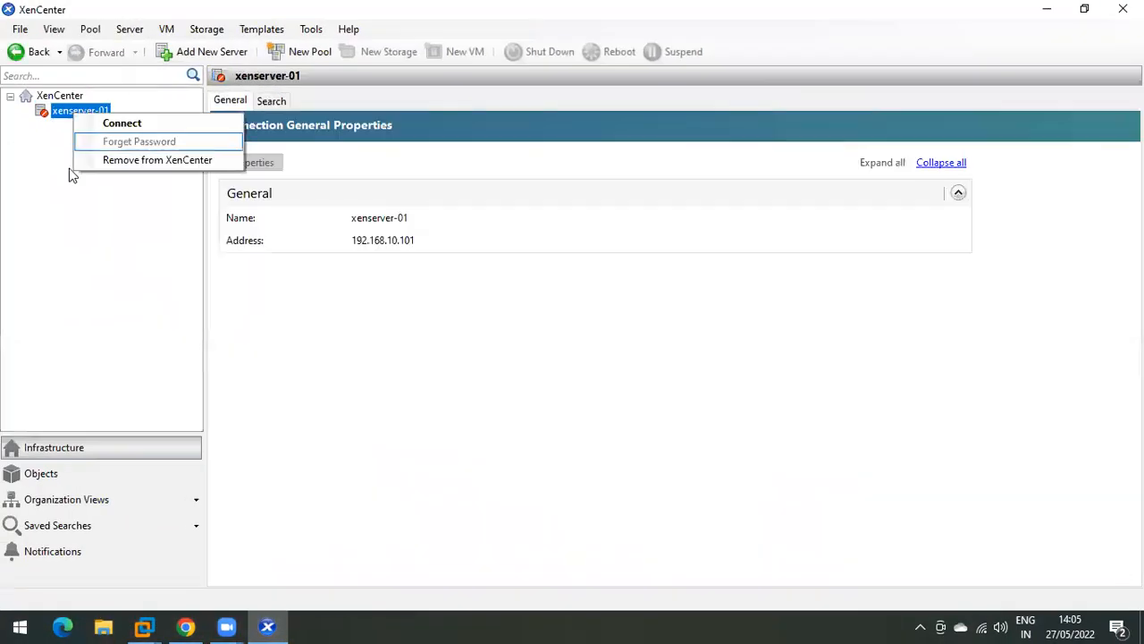
left_click(98, 159)
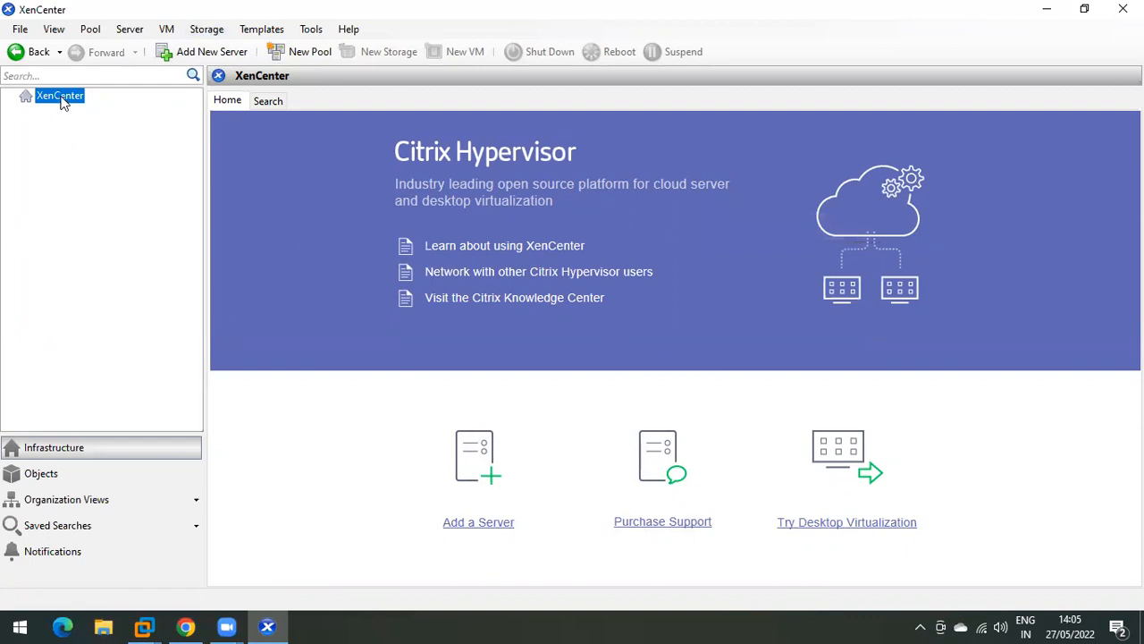
Check the management IP address on the XenServer-01 console in VMware Workstation and return to XenCenter
left_click(143, 626)
left_click(401, 515)
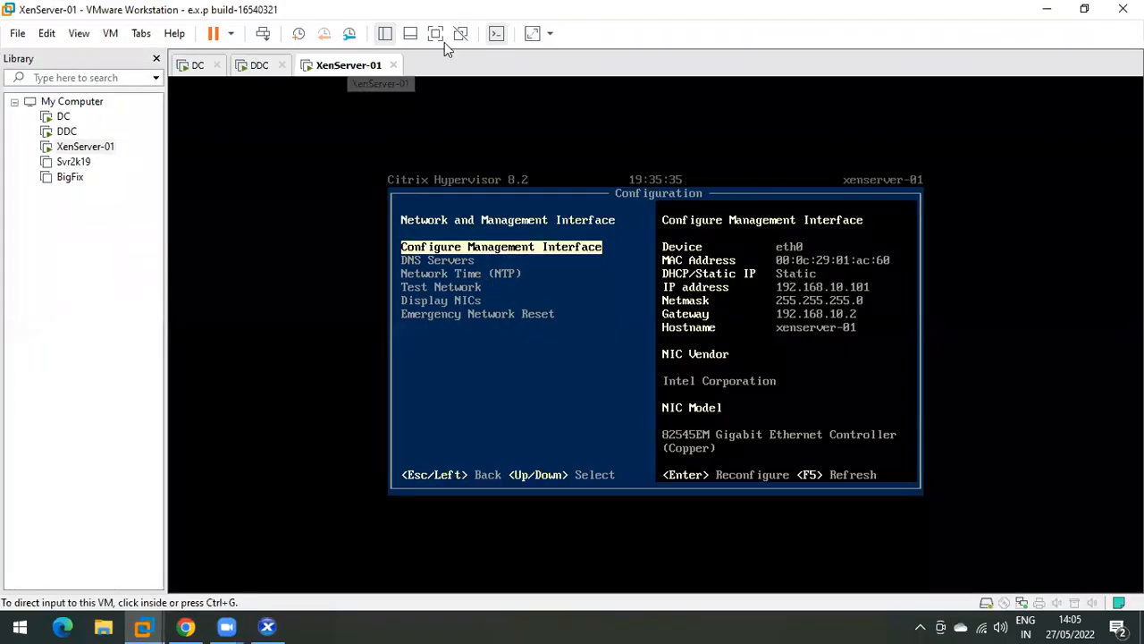
left_click(1047, 10)
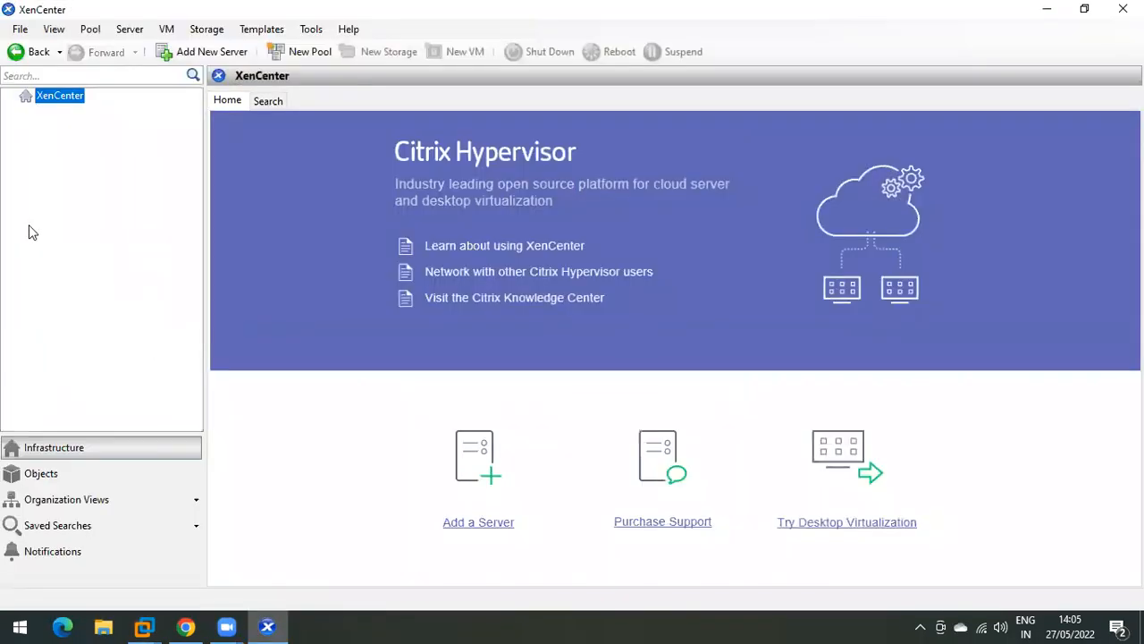
right_click(64, 100)
left_click(12, 140)
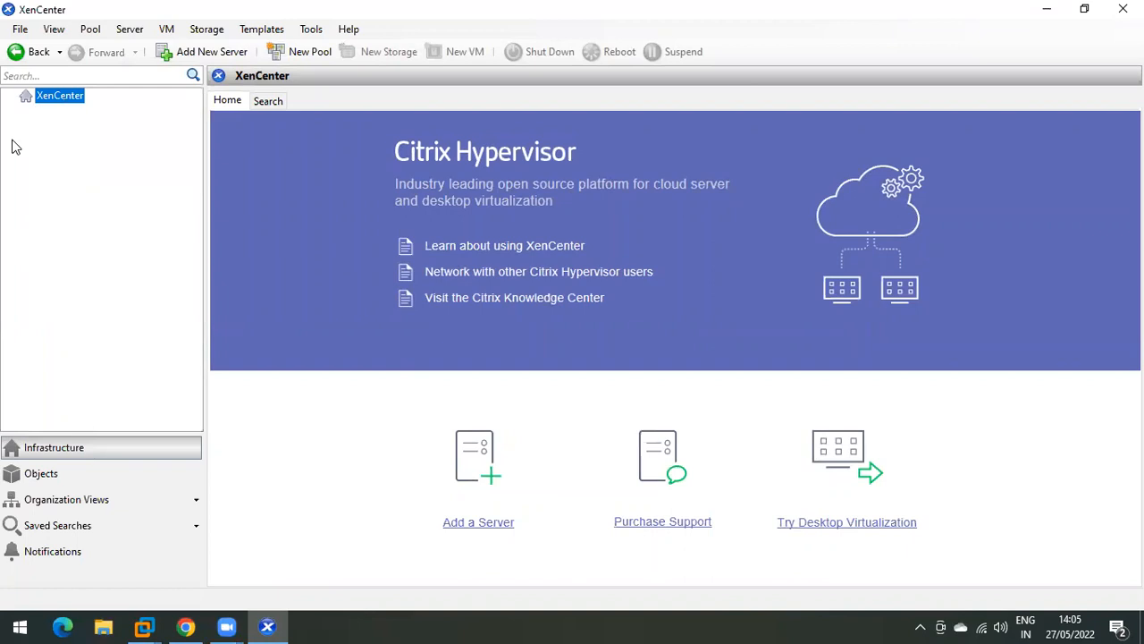
Start adding a new server in XenCenter and set its address to 192.168.10.101
right_click(64, 97)
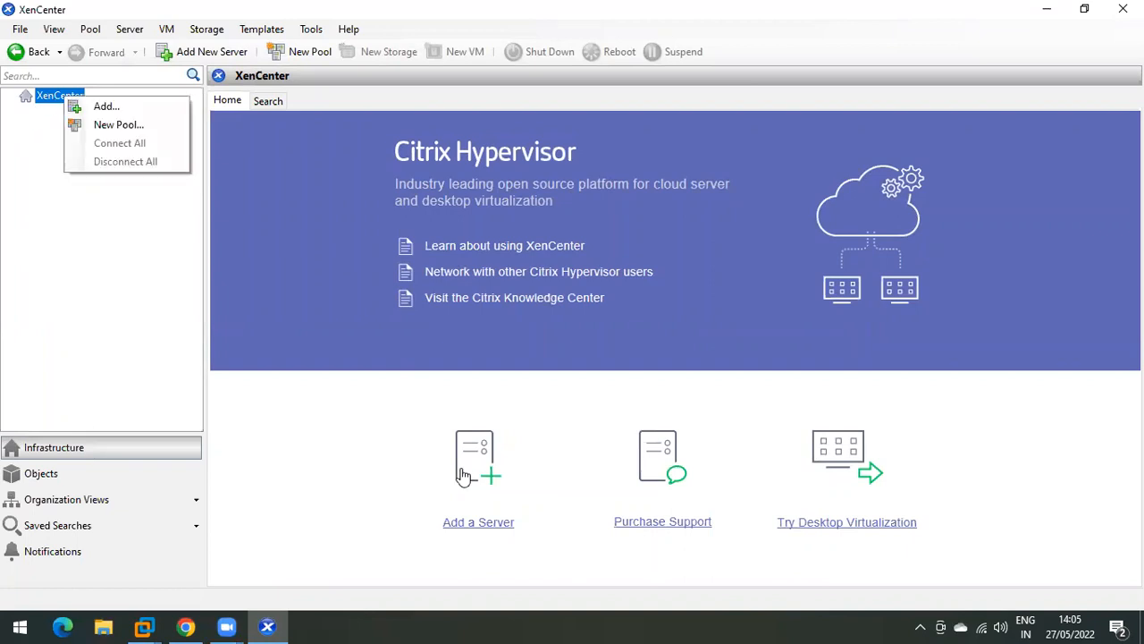
left_click(483, 456)
left_click(488, 439)
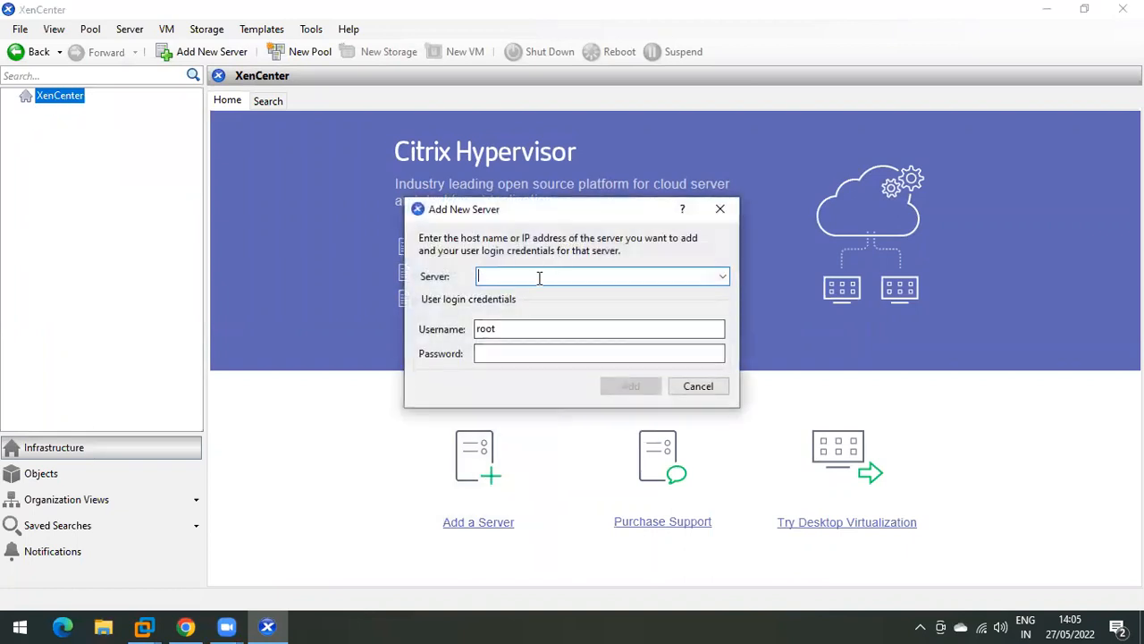
type("192.1")
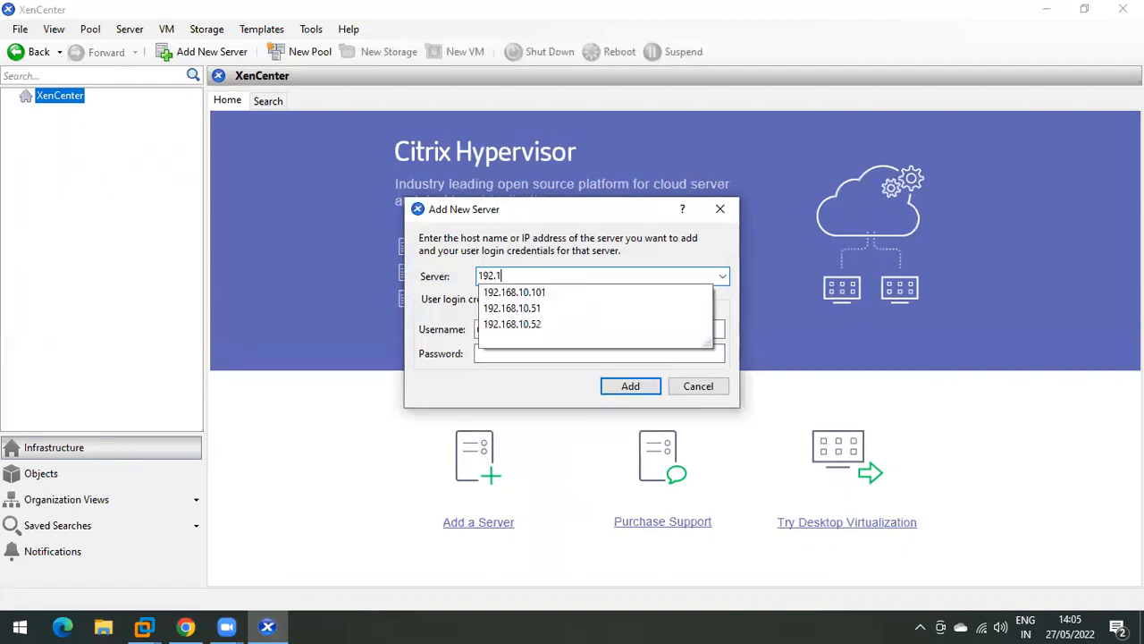
type("68.10.101")
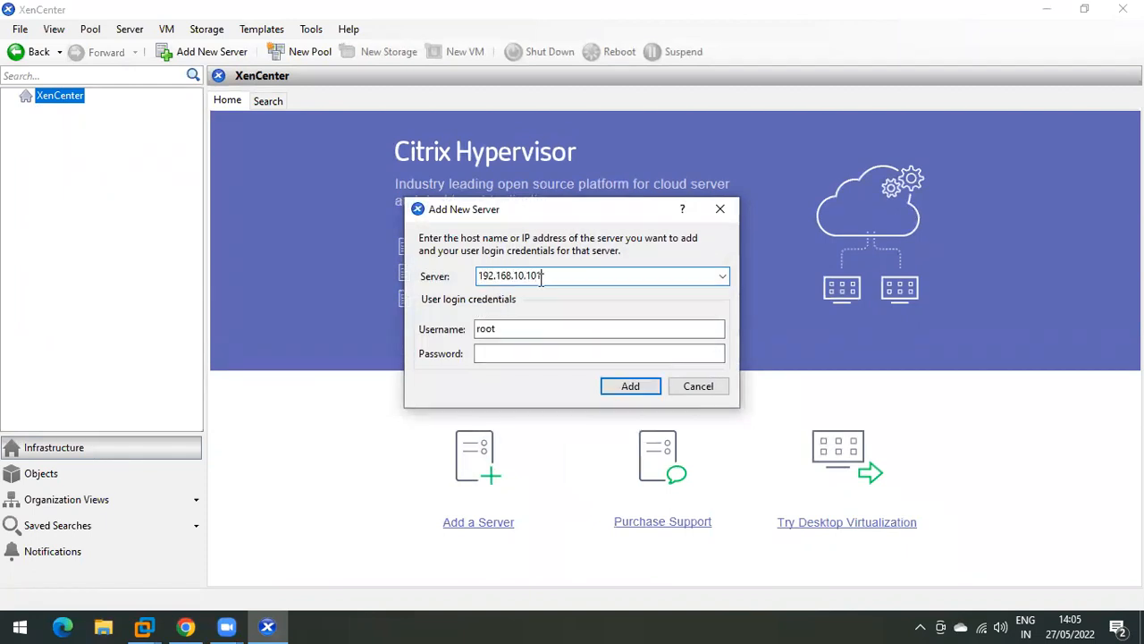
Enter the root account password, add the server, and accept its certificate with certificate warnings always ignored
left_click(504, 356)
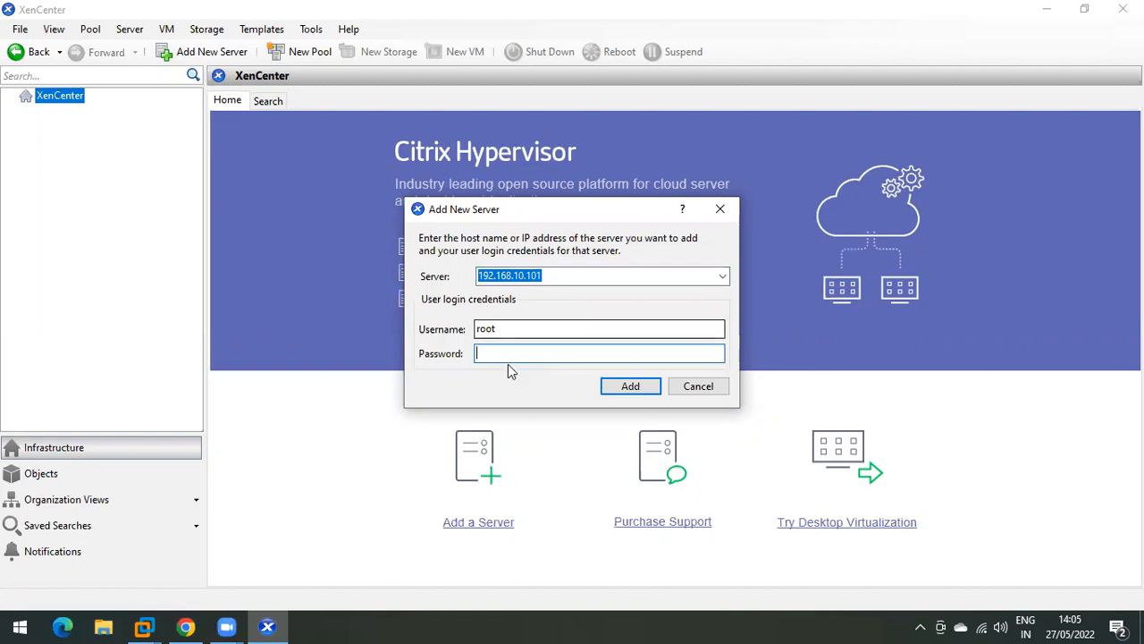
type("••••••")
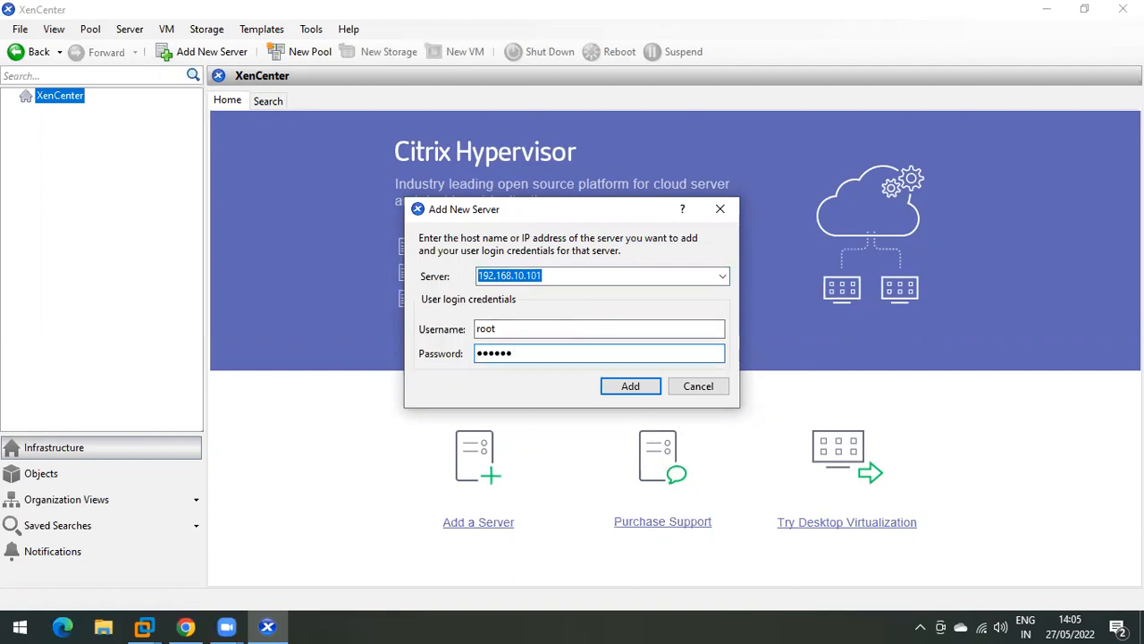
left_click(629, 386)
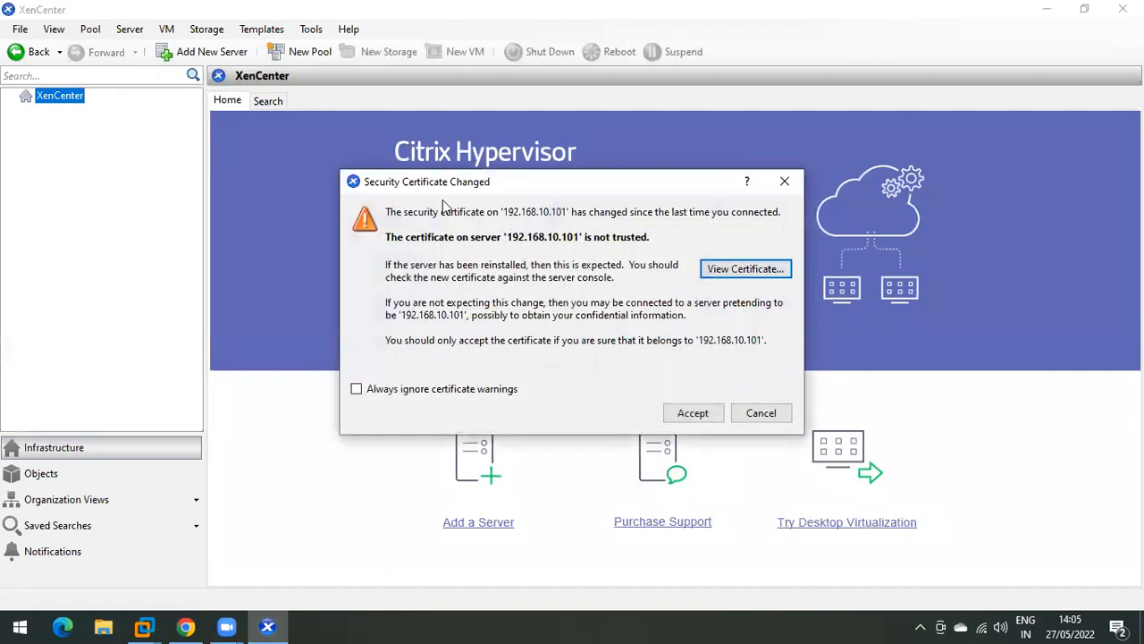
left_click(422, 389)
left_click(677, 413)
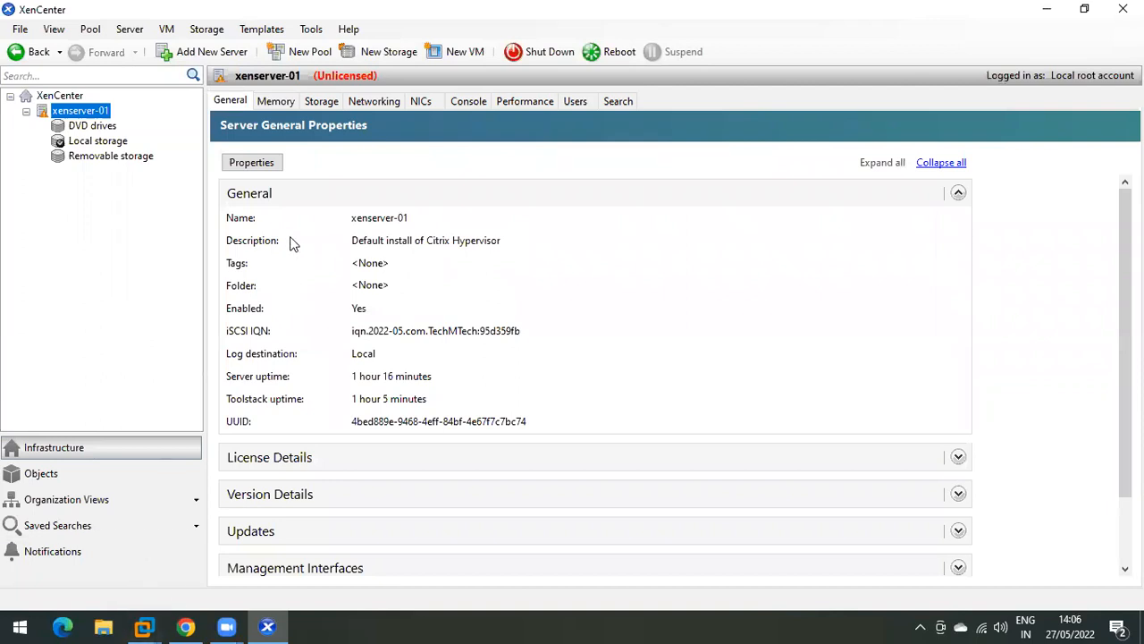
Look at the XenServer-01 console in VMware Workstation again, and examine the memory usage of xenserver-01 in XenCenter
mouse_move(144, 626)
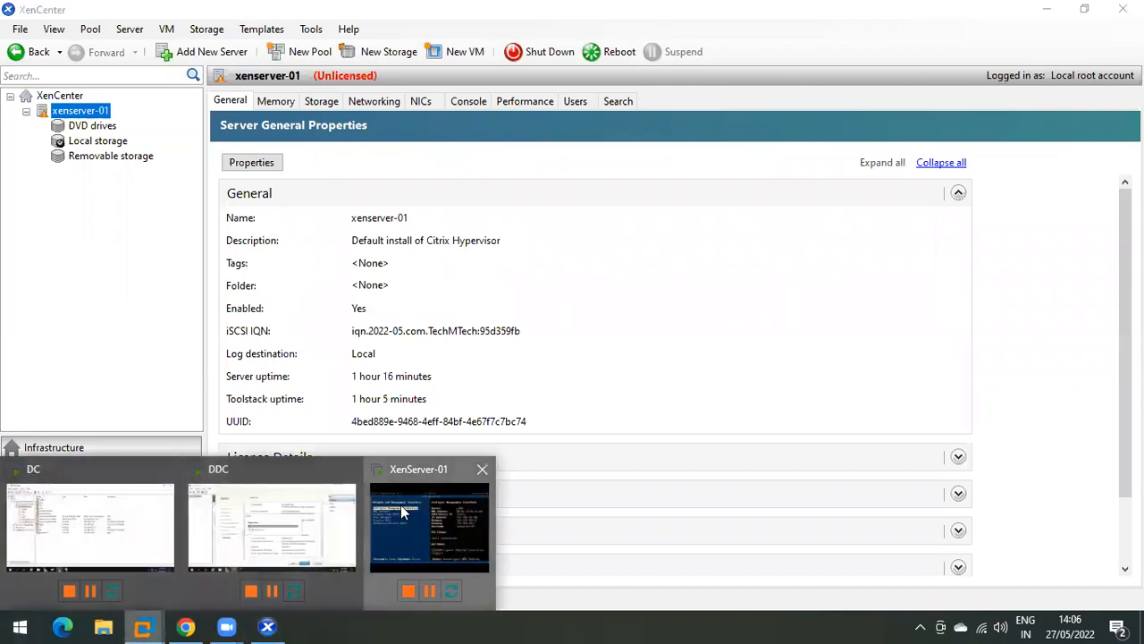
left_click(434, 537)
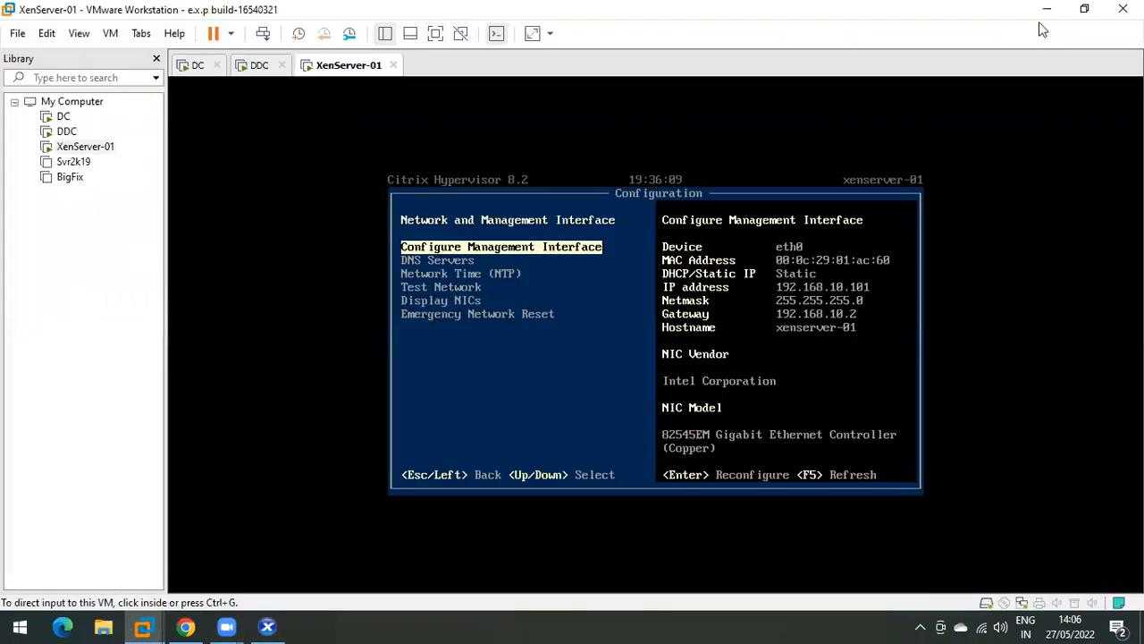
left_click(1047, 9)
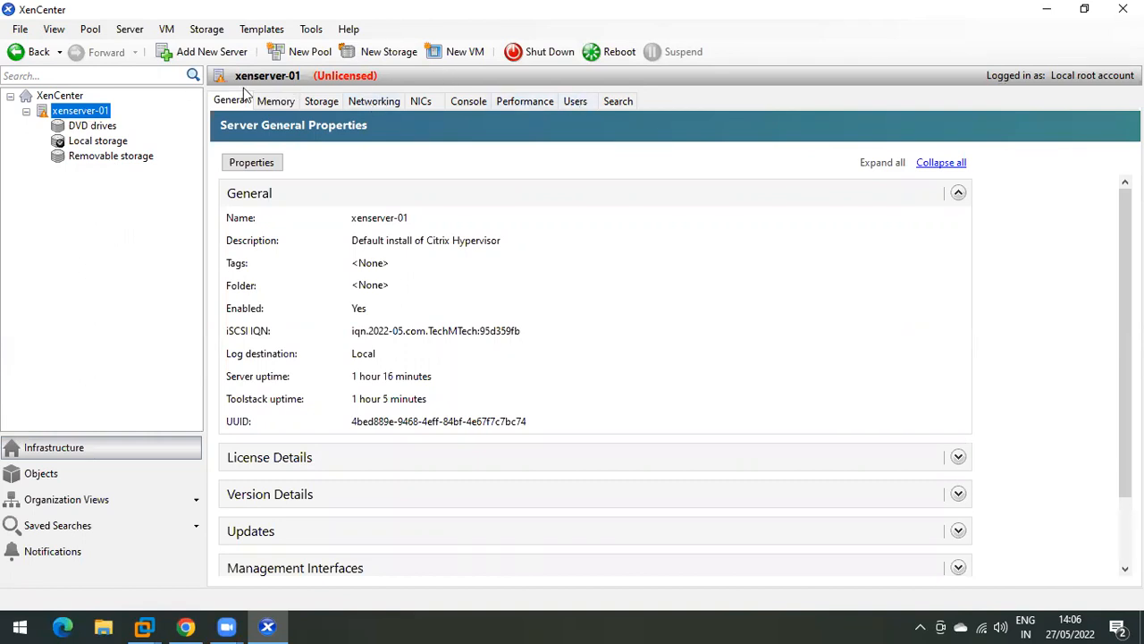
left_click(278, 101)
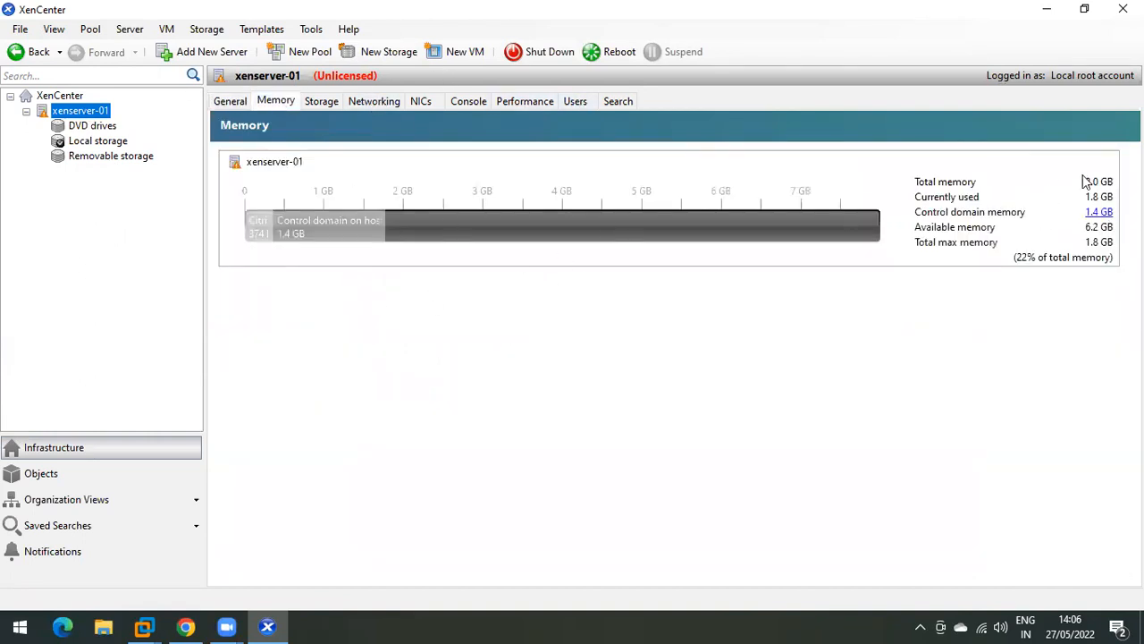
Check the memory allocated in the XenServer-01 virtual machine settings in VMware Workstation, and compare it with the control domain usage in XenCenter
left_click(144, 625)
left_click(410, 525)
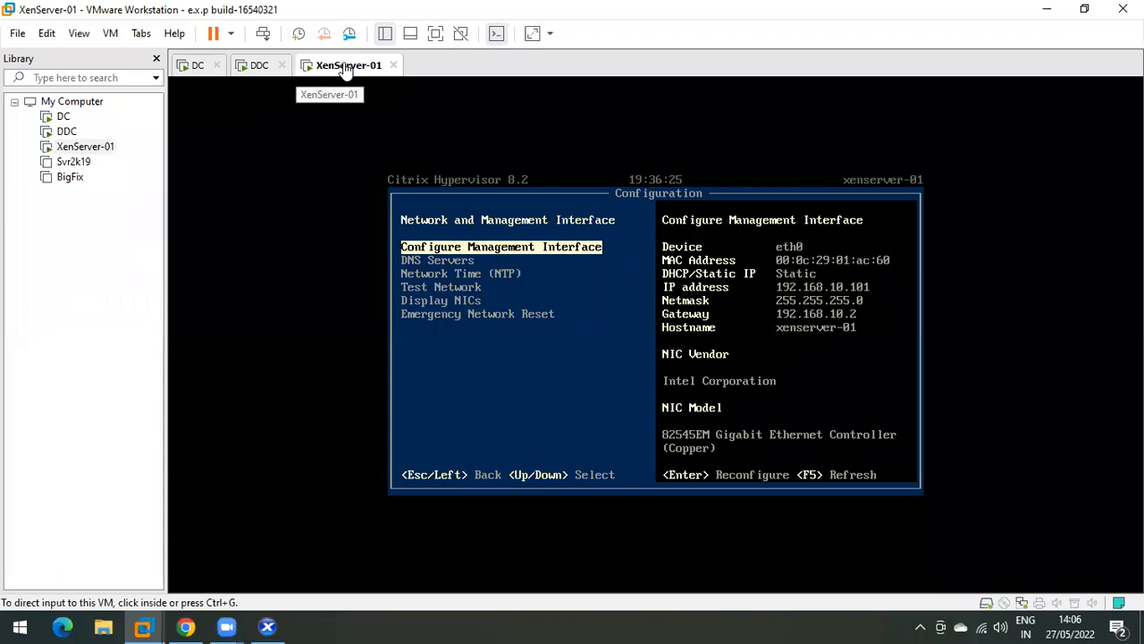
right_click(344, 67)
left_click(379, 308)
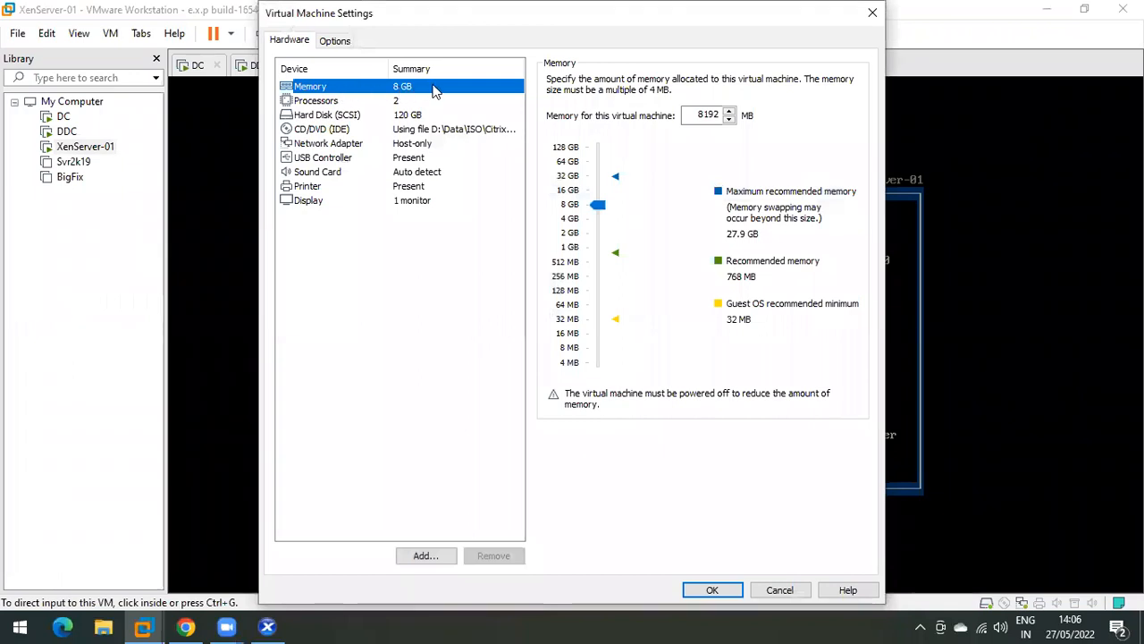
double_click(713, 115)
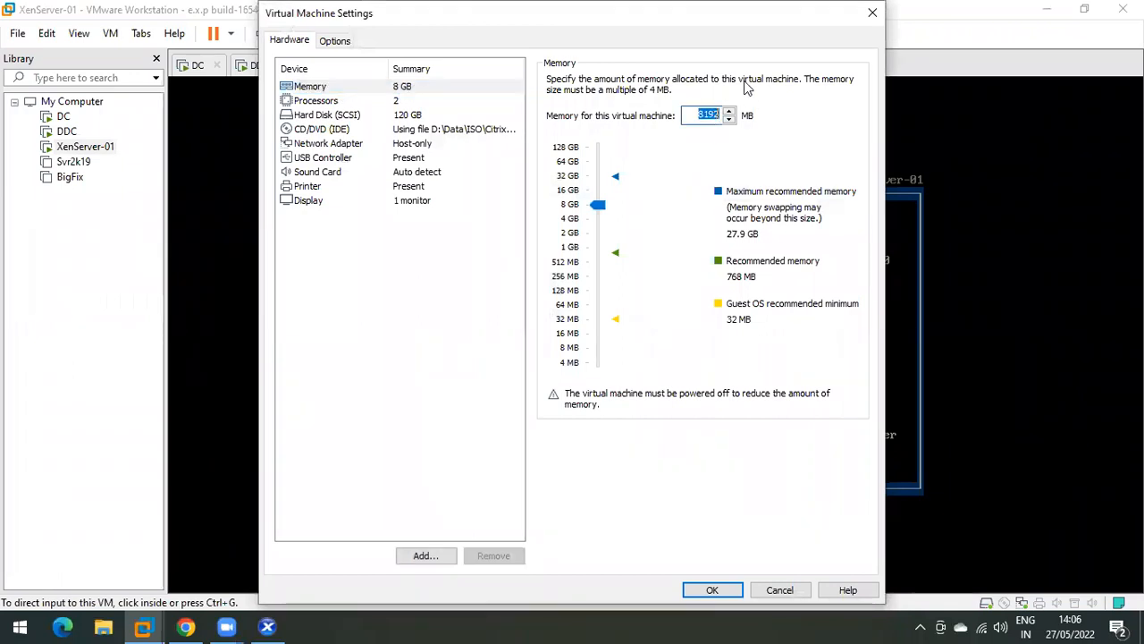
left_click(873, 12)
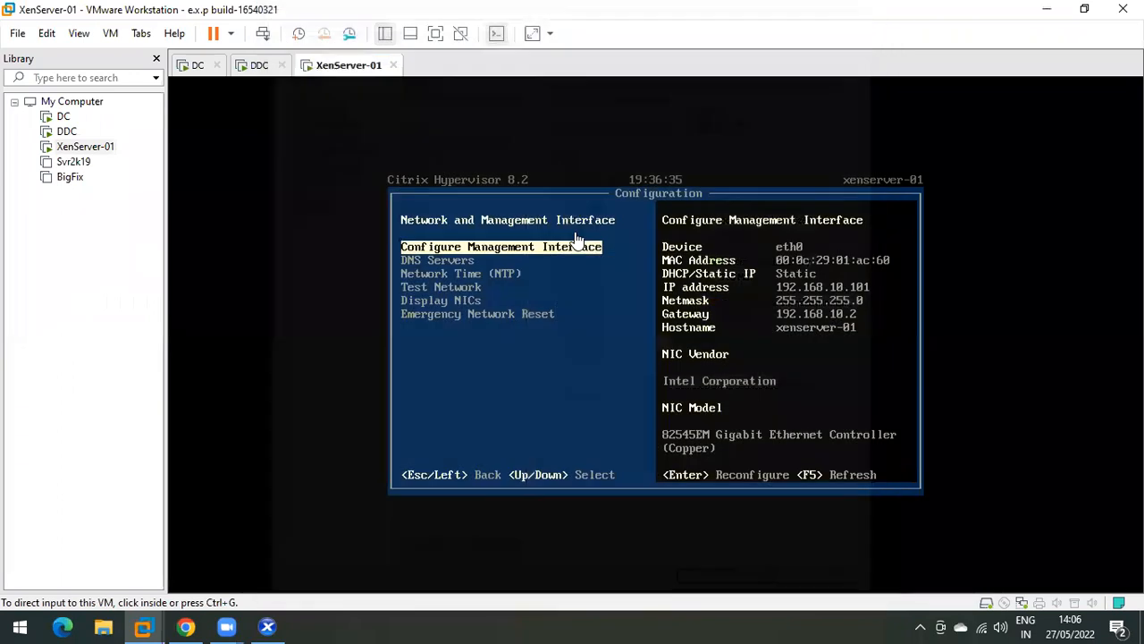
left_click(1047, 9)
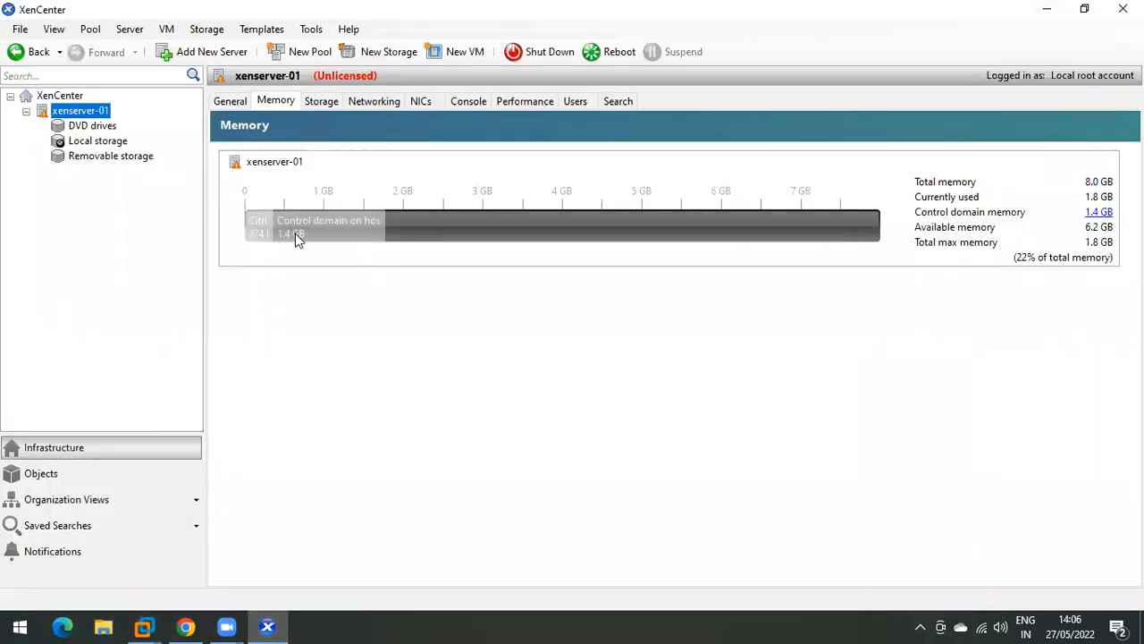
mouse_move(300, 241)
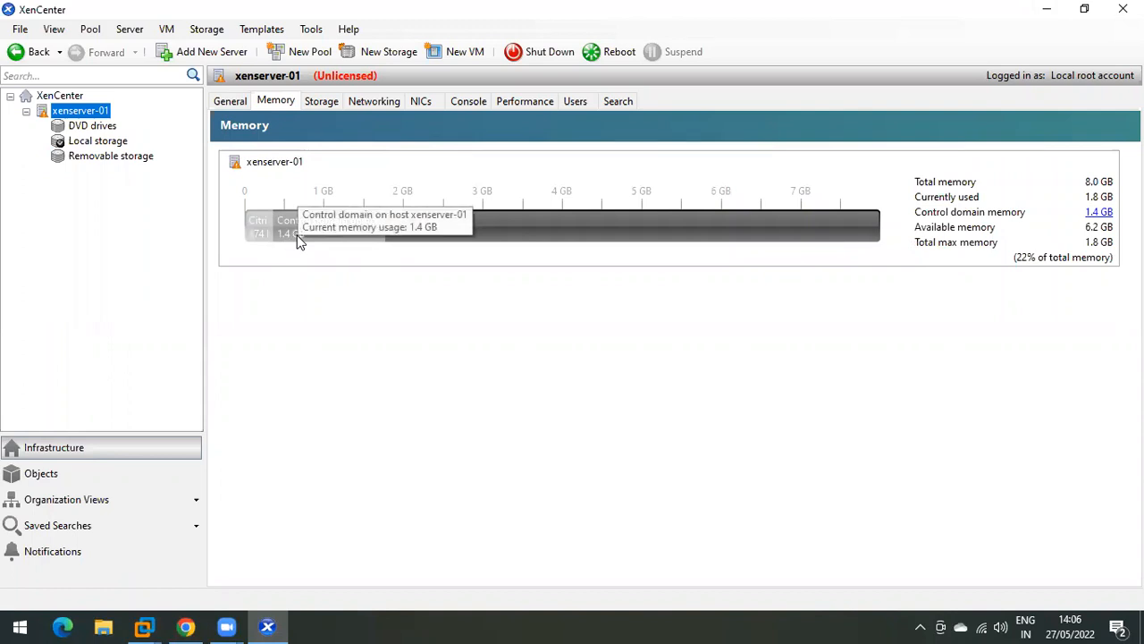
Examine the storage repositories, server networks and network interface cards of xenserver-01
left_click(313, 101)
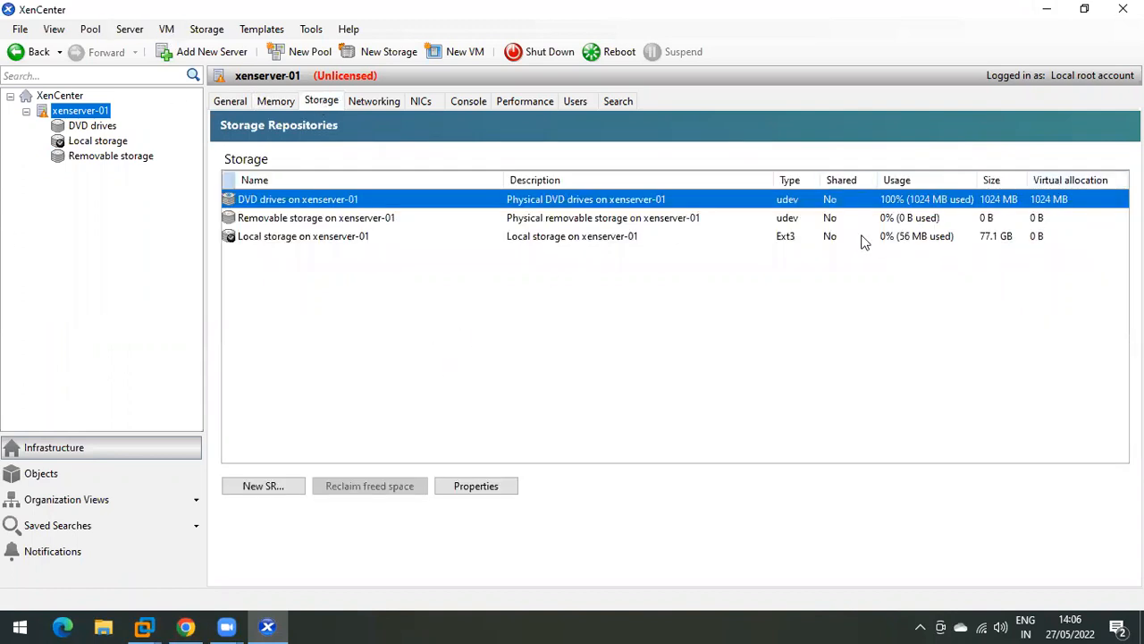
left_click(575, 250)
left_click(569, 238)
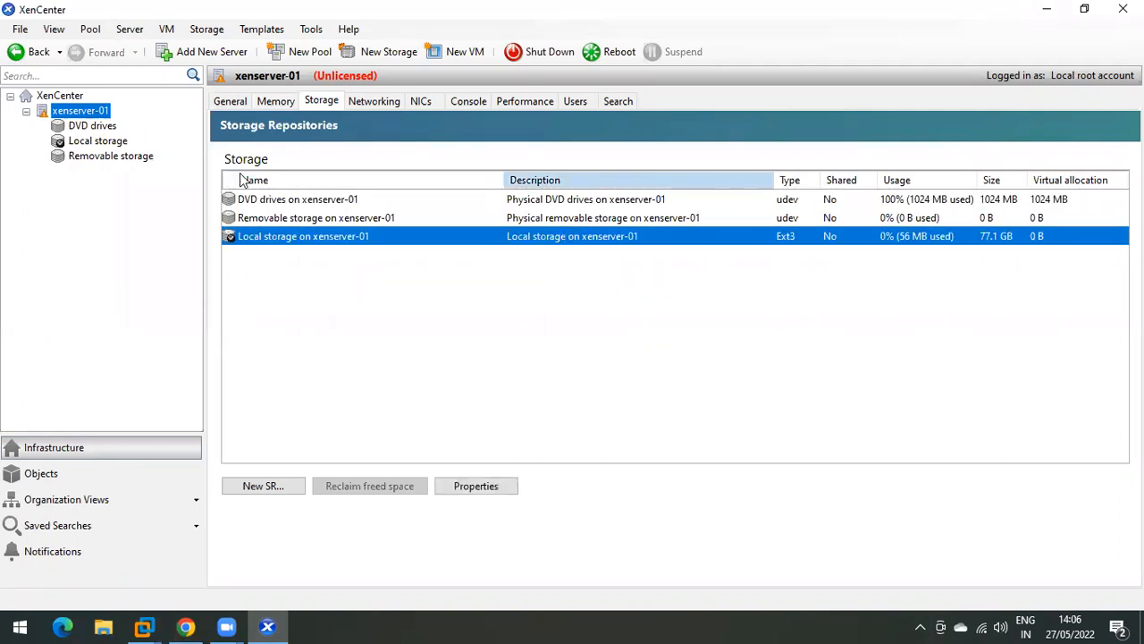
left_click(372, 102)
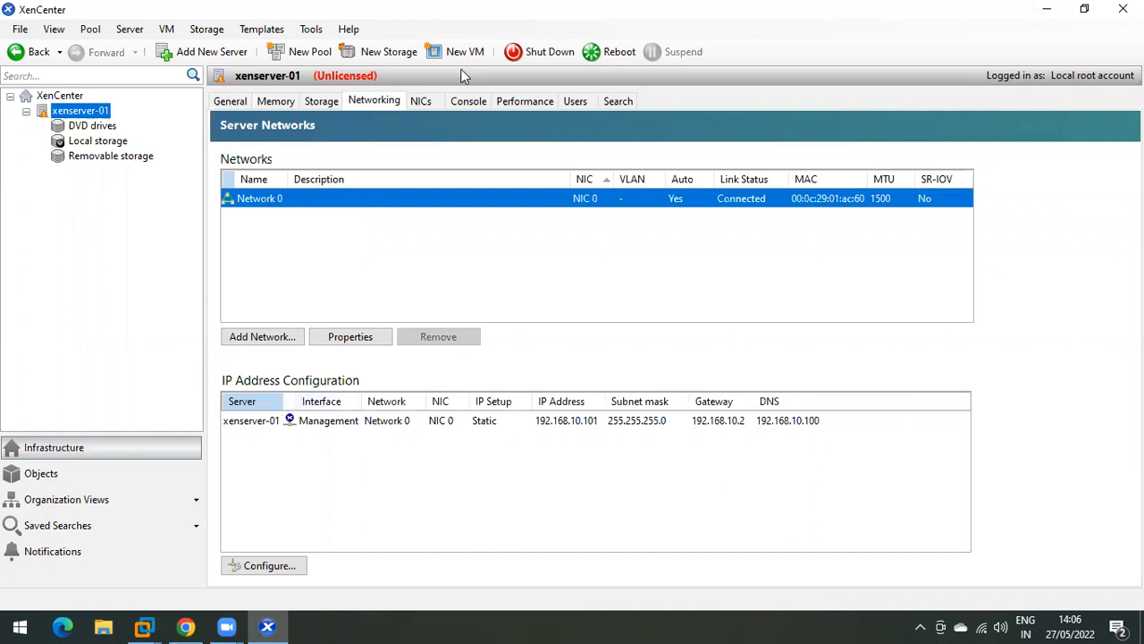
left_click(418, 102)
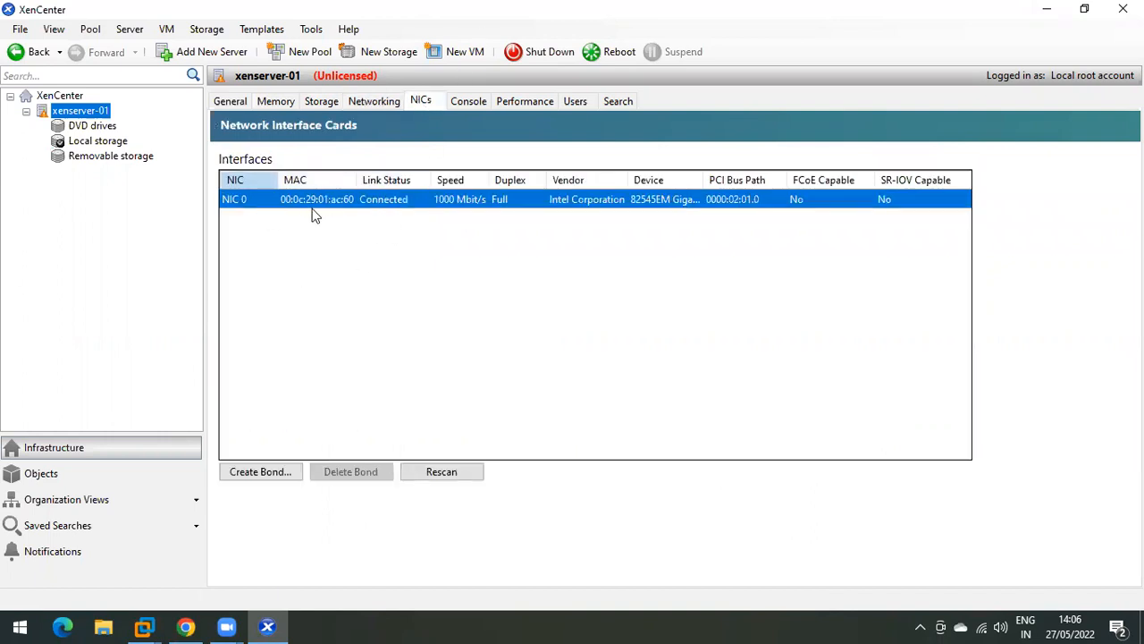
Log in to the xenserver-01 server console with the root password and launch the management console with the xsconsole command
left_click(467, 102)
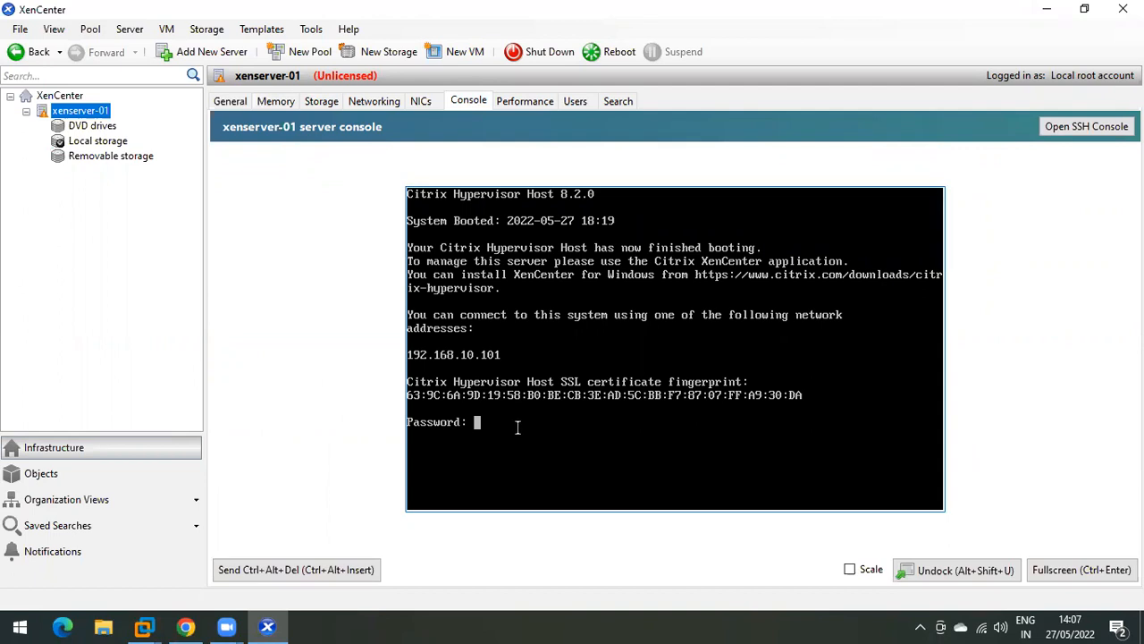
key("Return")
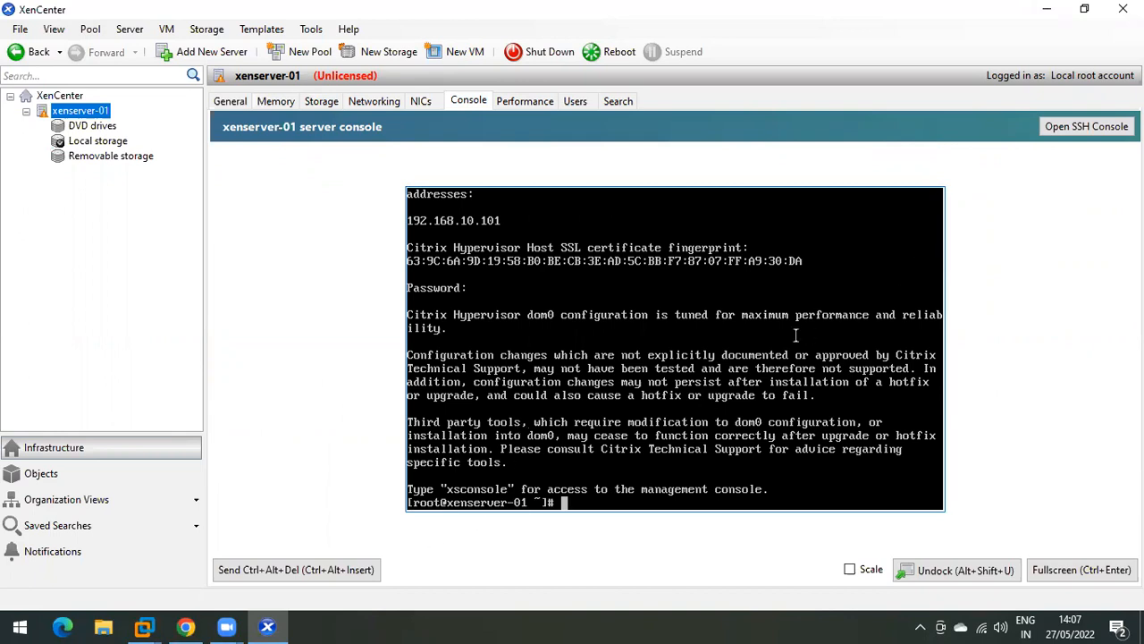
left_click(146, 626)
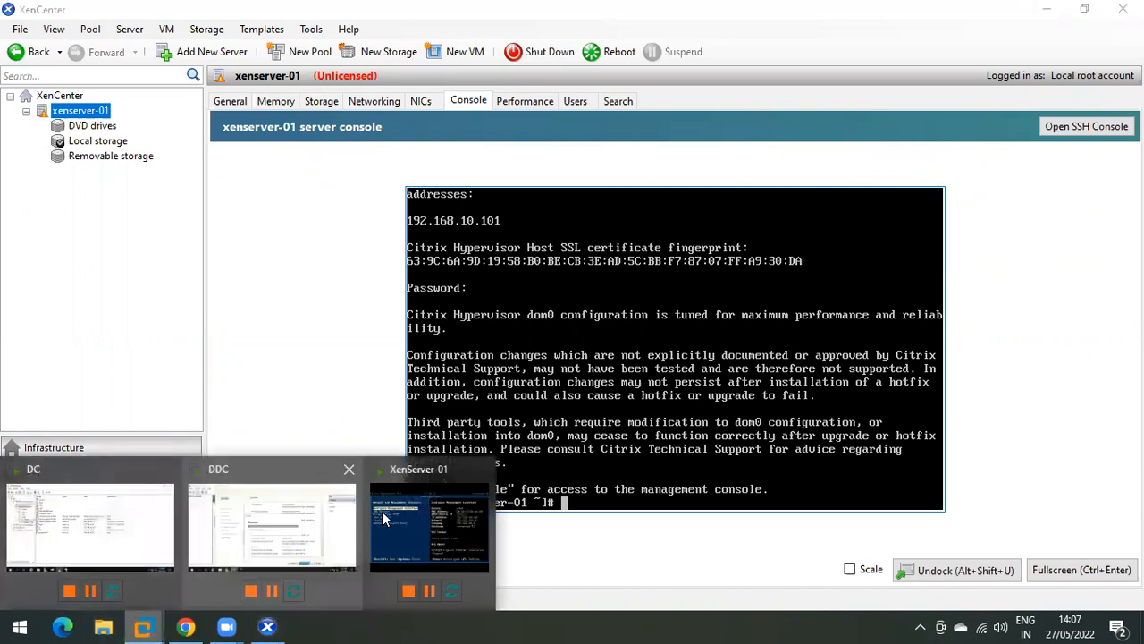
left_click(447, 515)
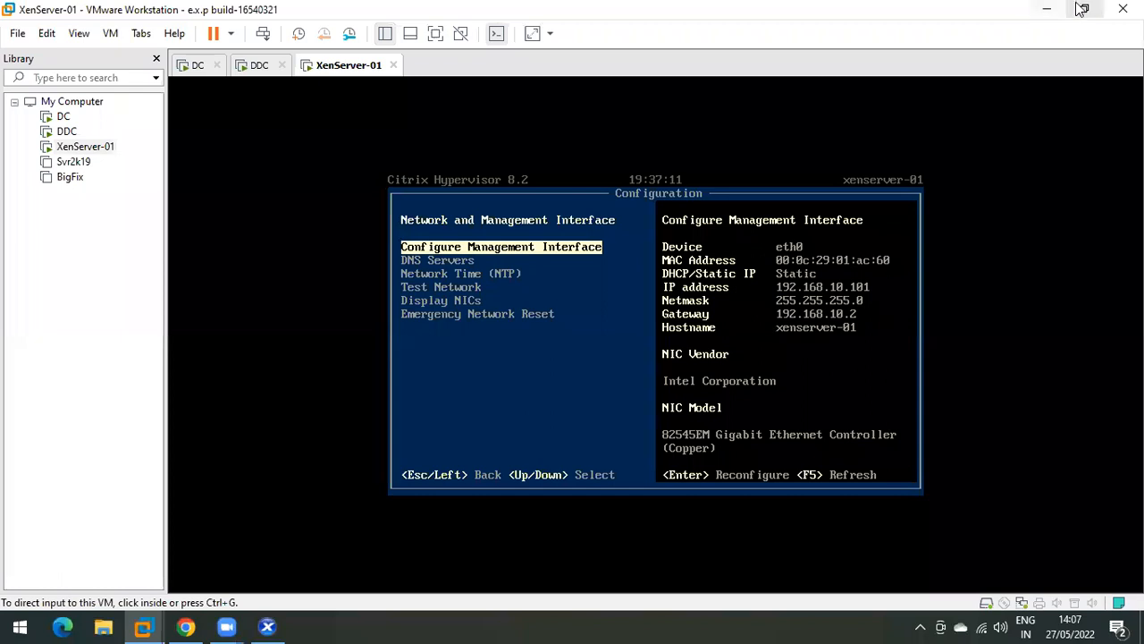
left_click(1046, 9)
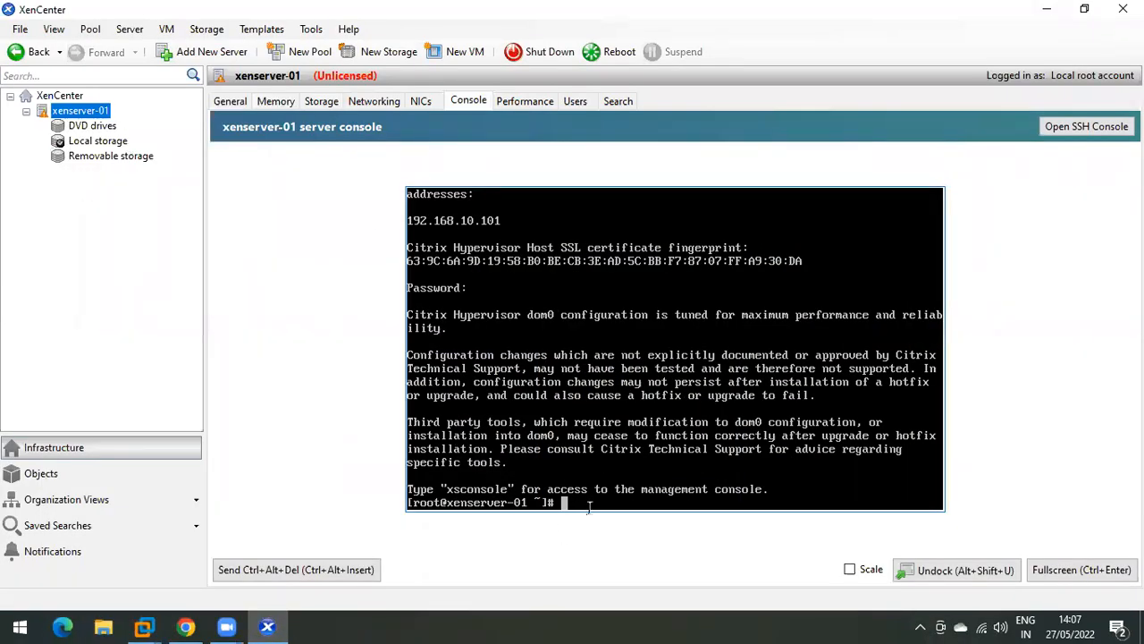
type("xsconsole")
key("Return")
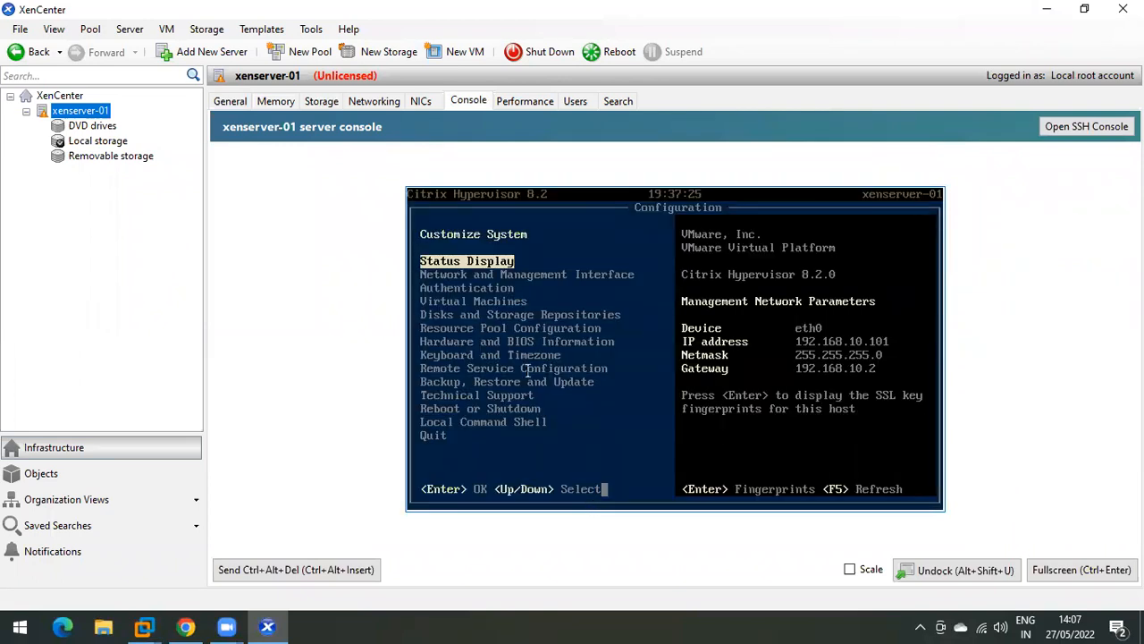
Close the XenServer-01 console view in VMware Workstation, leaving the virtual machine running in the background, and return to XenCenter
mouse_move(154, 624)
left_click(430, 527)
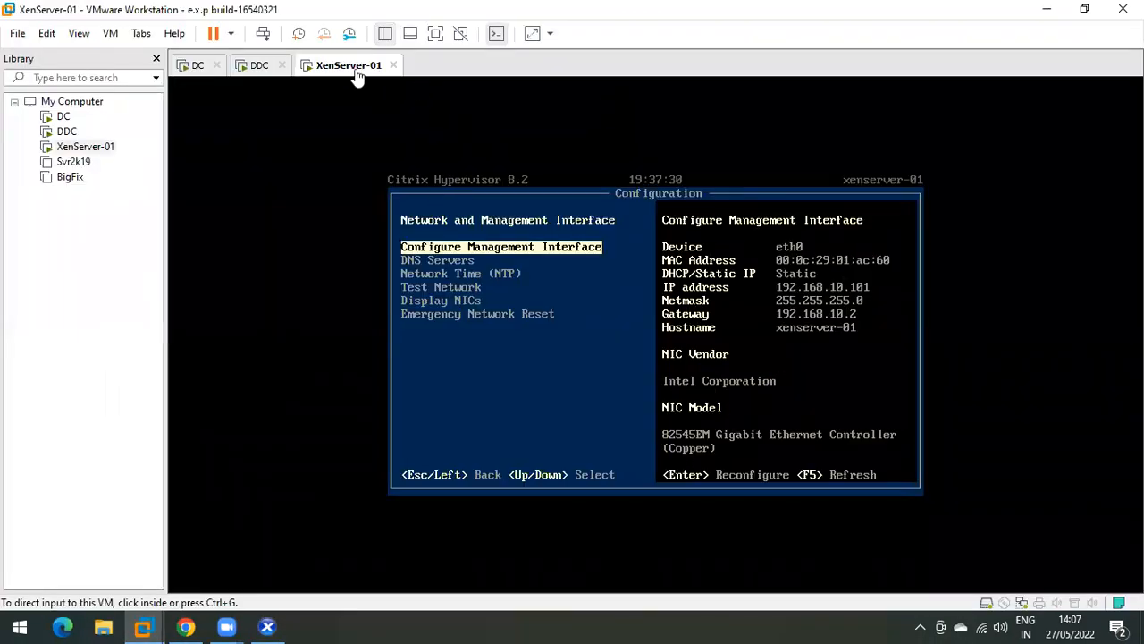
left_click(394, 66)
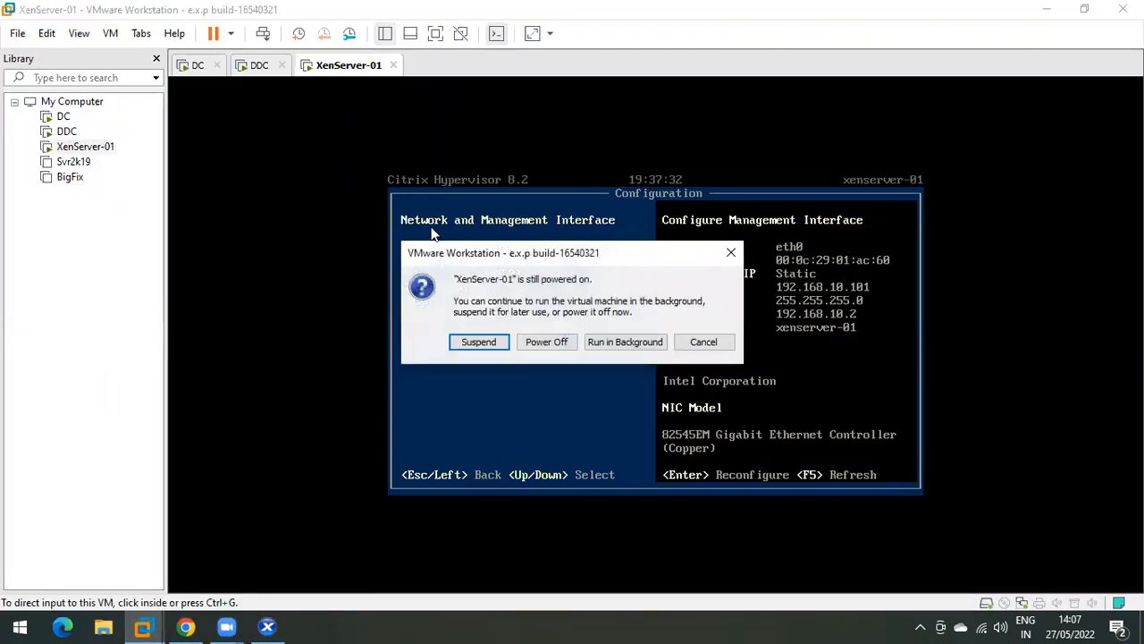
left_click(623, 344)
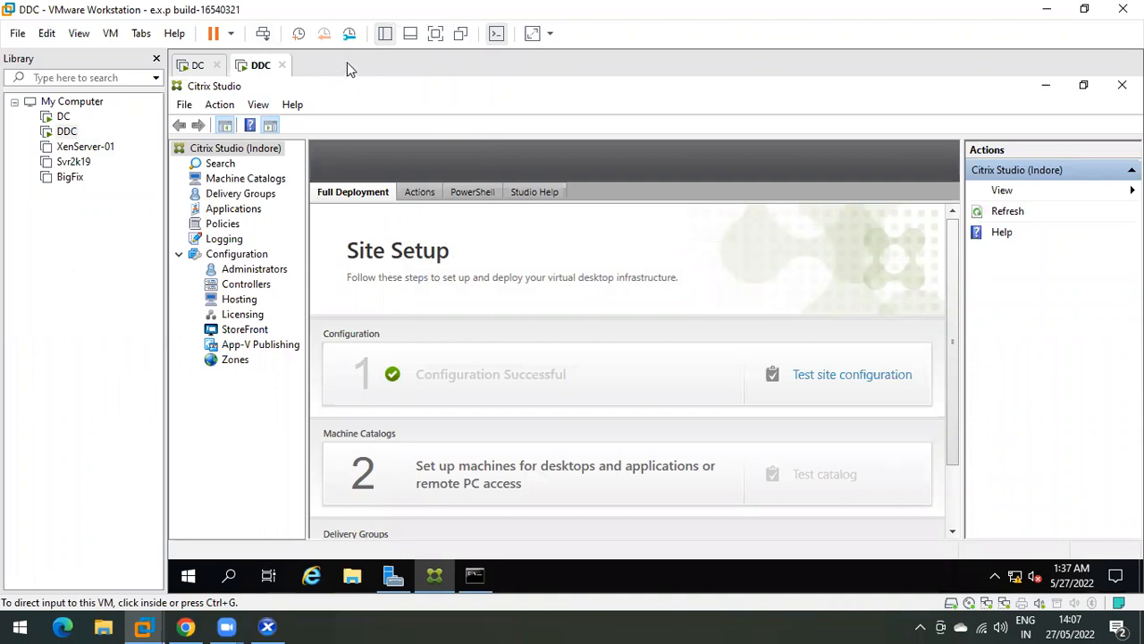
key("alt+Tab")
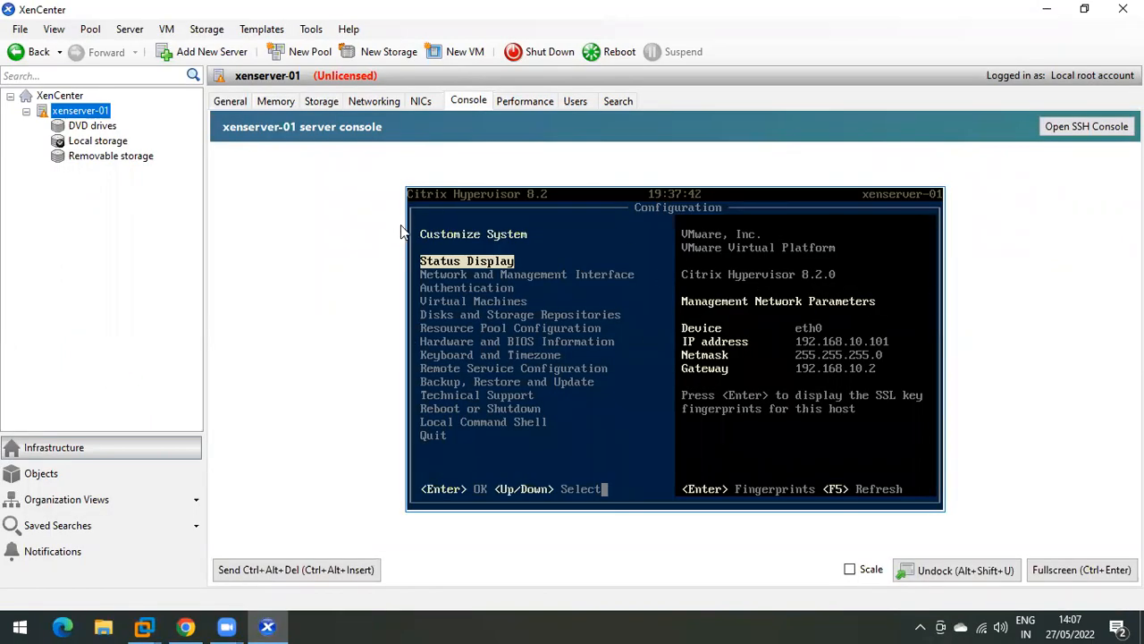
Review the DVD drives properties, then the local storage repository and memory usage of xenserver-01
left_click(90, 127)
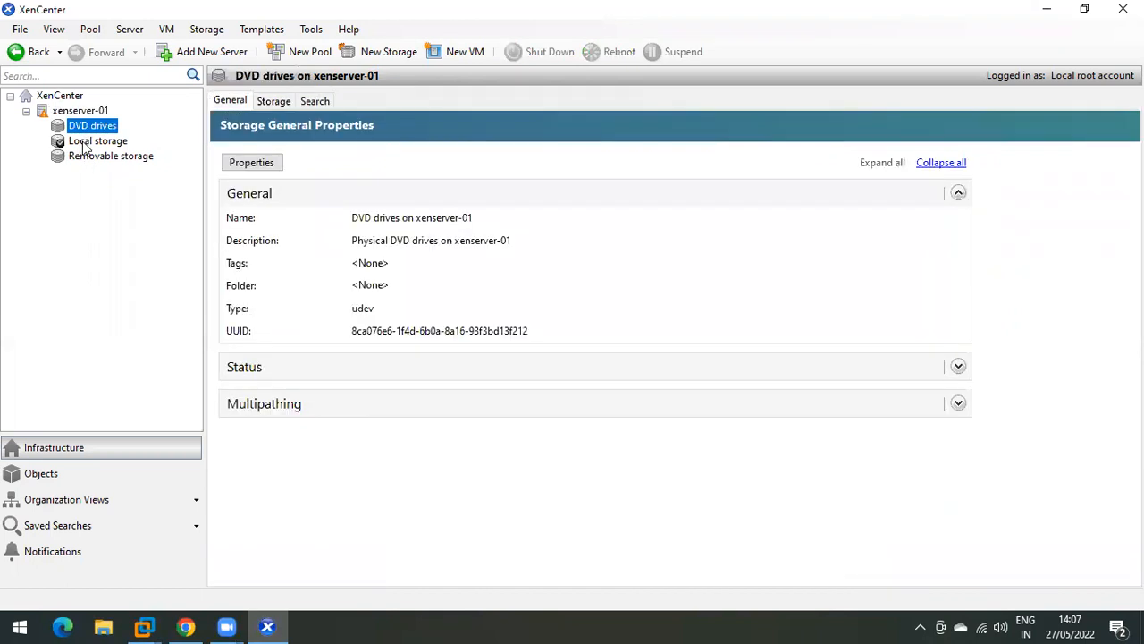
left_click(87, 112)
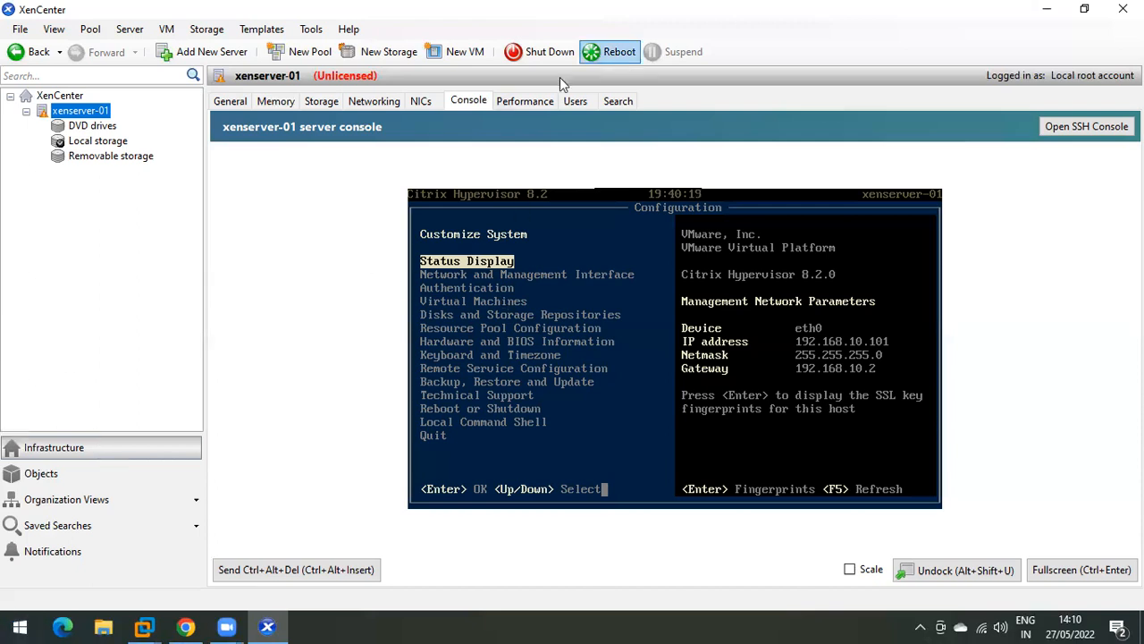
left_click(314, 102)
left_click(348, 281)
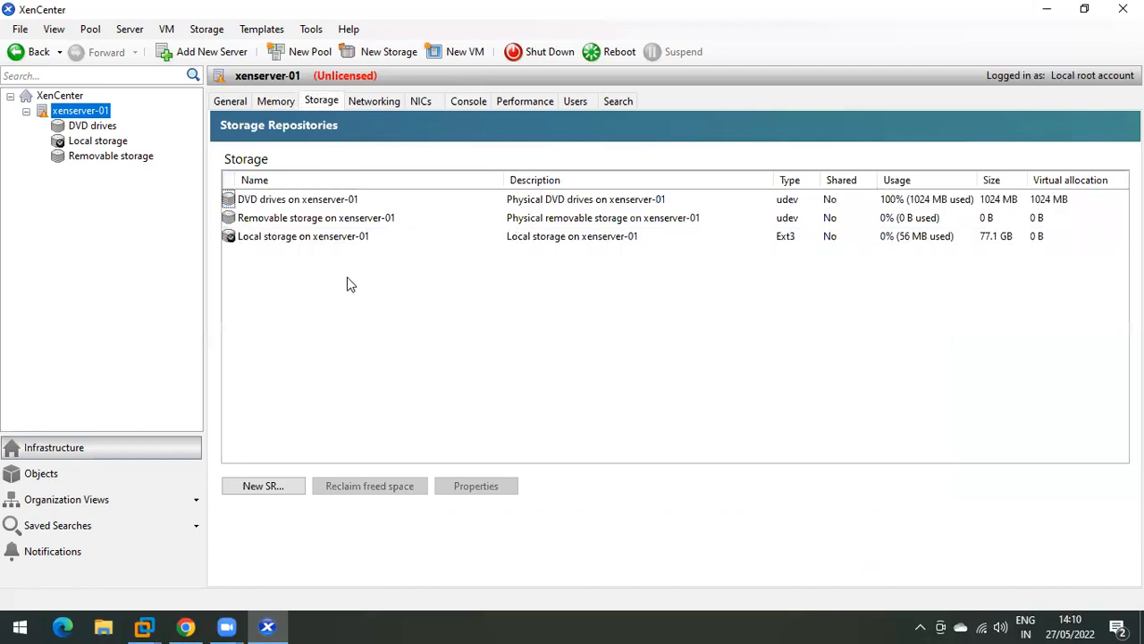
left_click(305, 242)
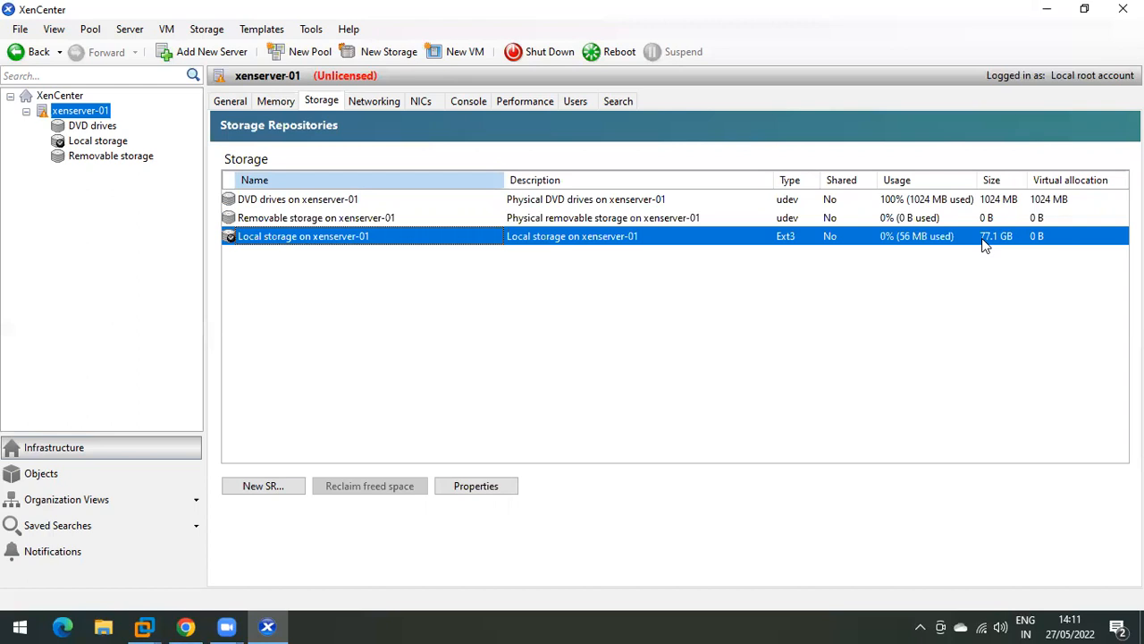
left_click(271, 104)
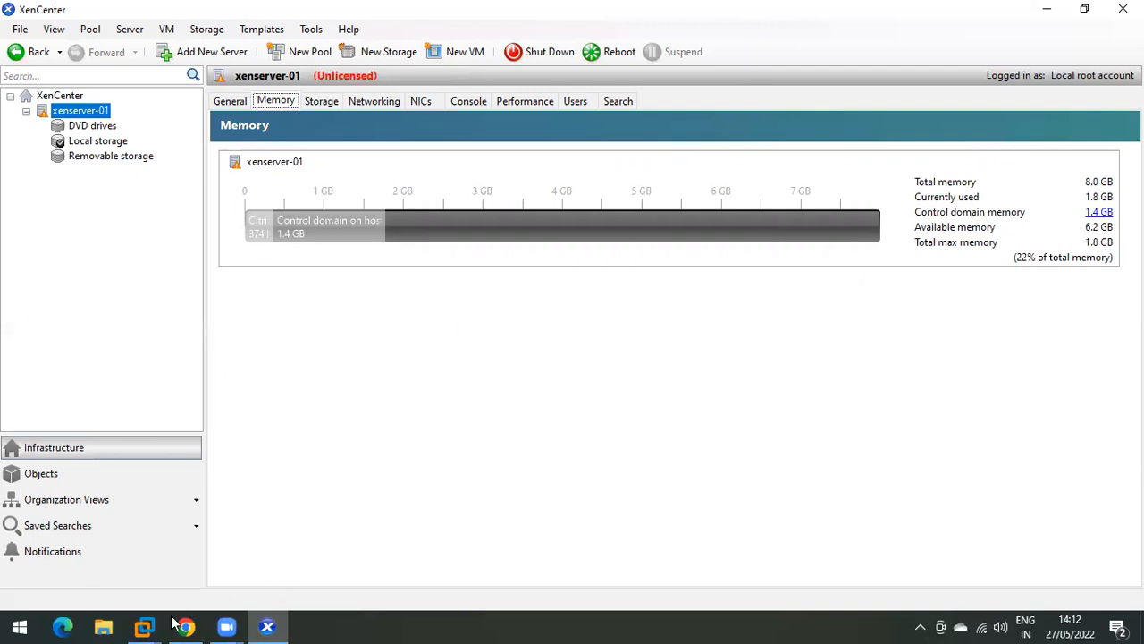
Switch to Citrix Studio on the DDC machine and look through its machine catalogs, delivery groups and applications
left_click(144, 626)
left_click(308, 500)
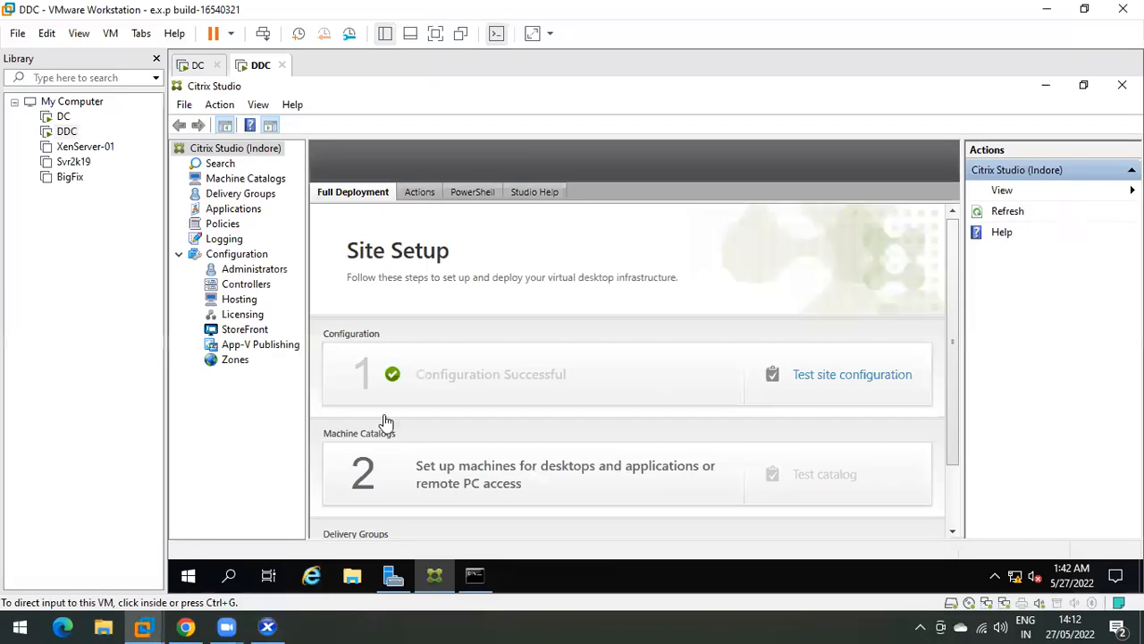
left_click(1011, 302)
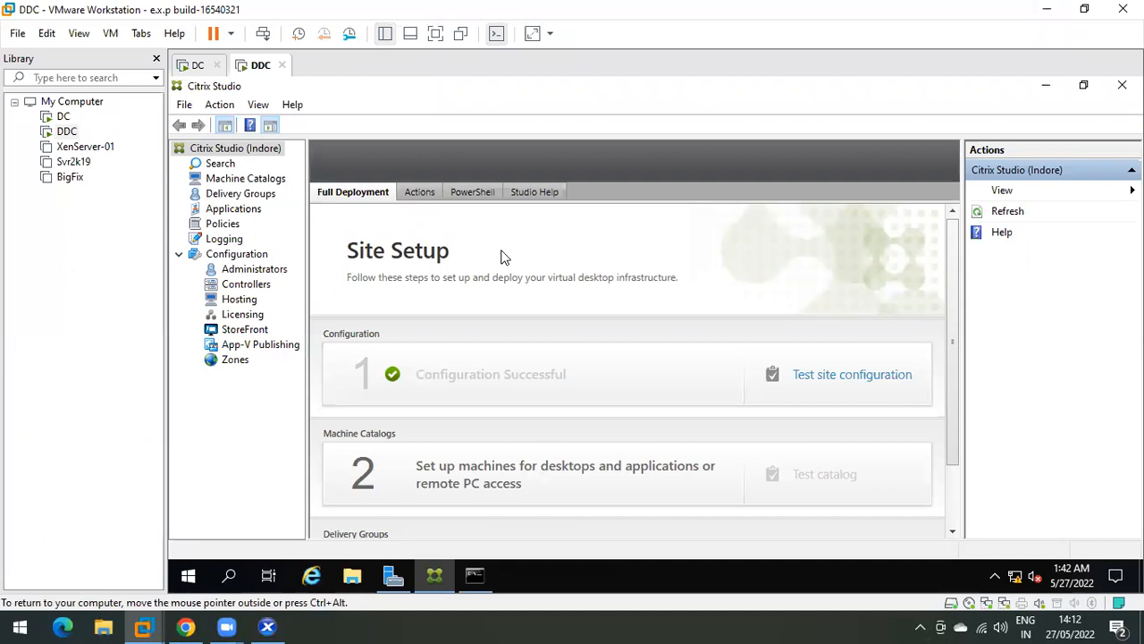
left_click(241, 179)
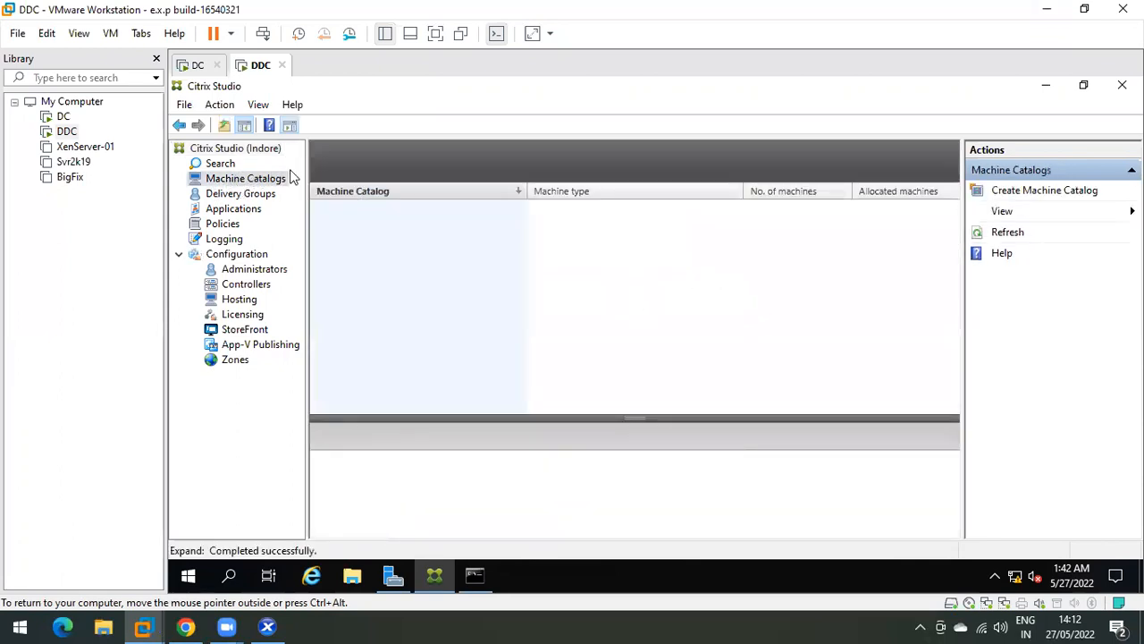
left_click(227, 194)
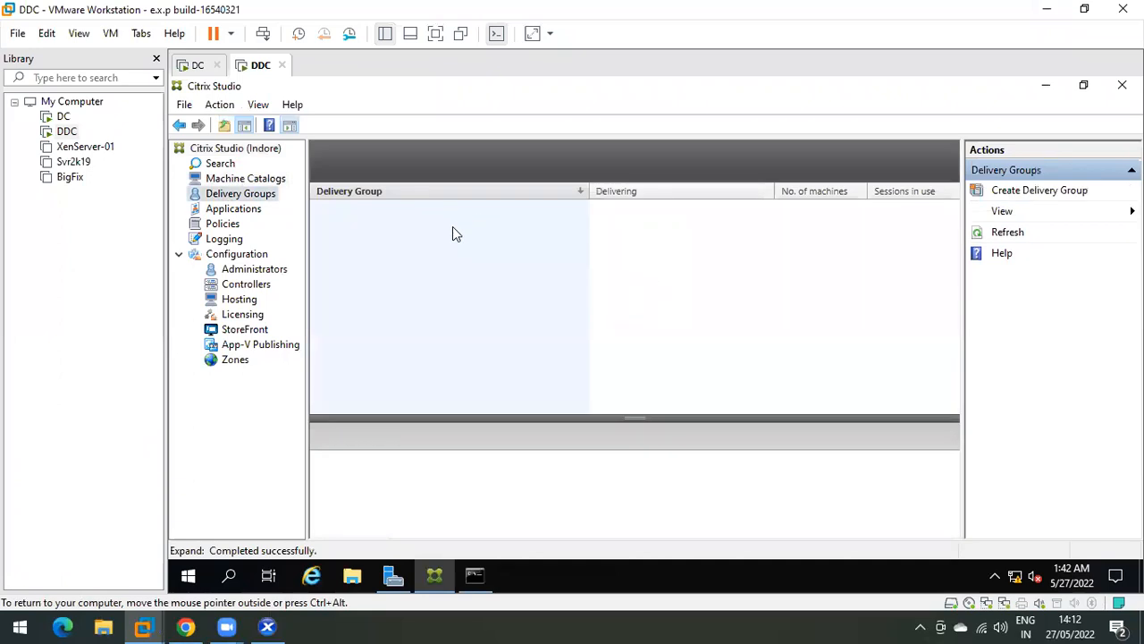
left_click(227, 210)
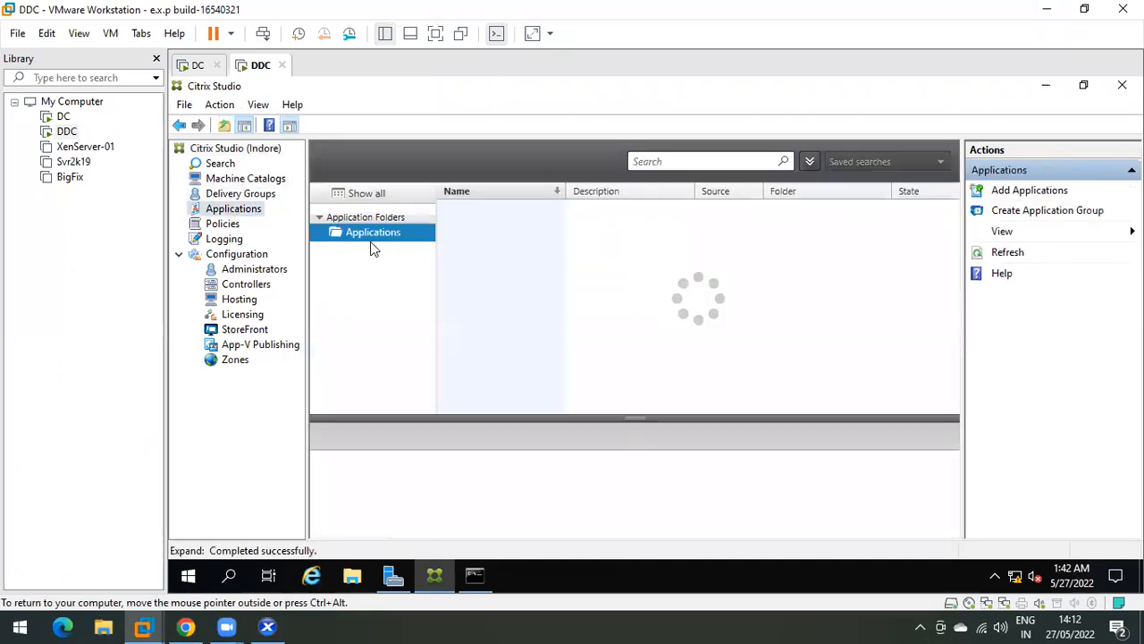
left_click(240, 179)
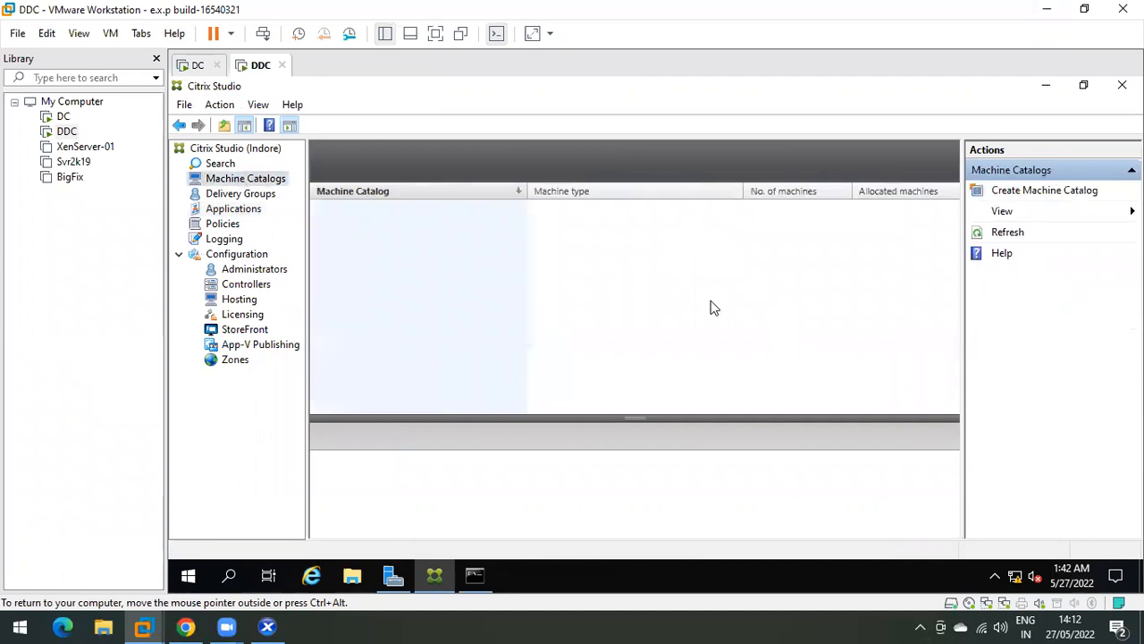
left_click(257, 195)
left_click(235, 211)
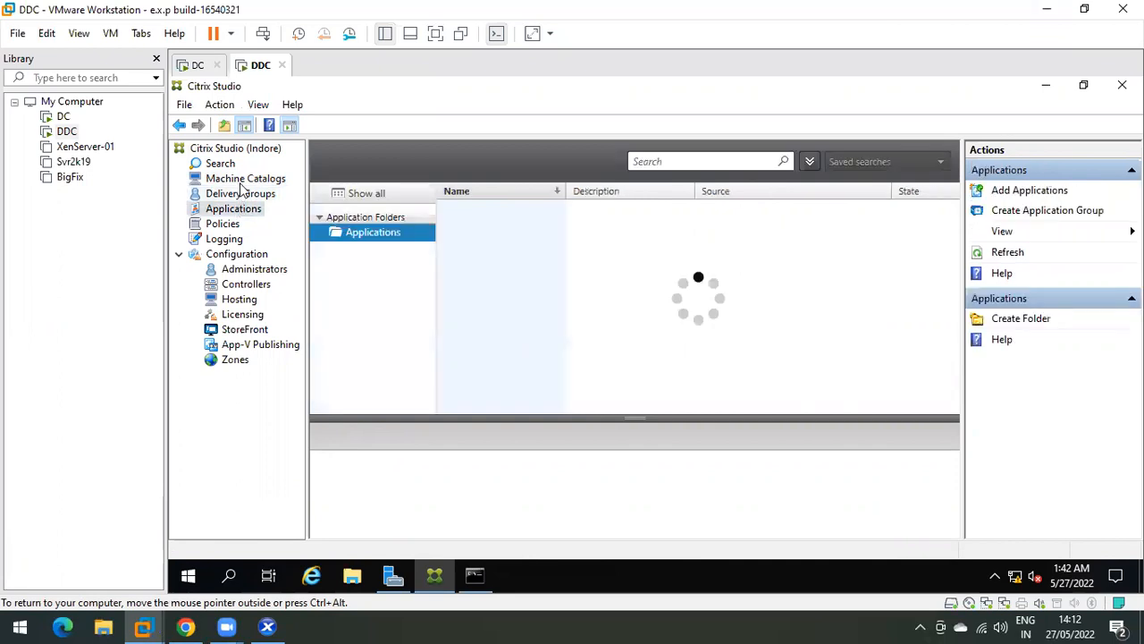
left_click(241, 183)
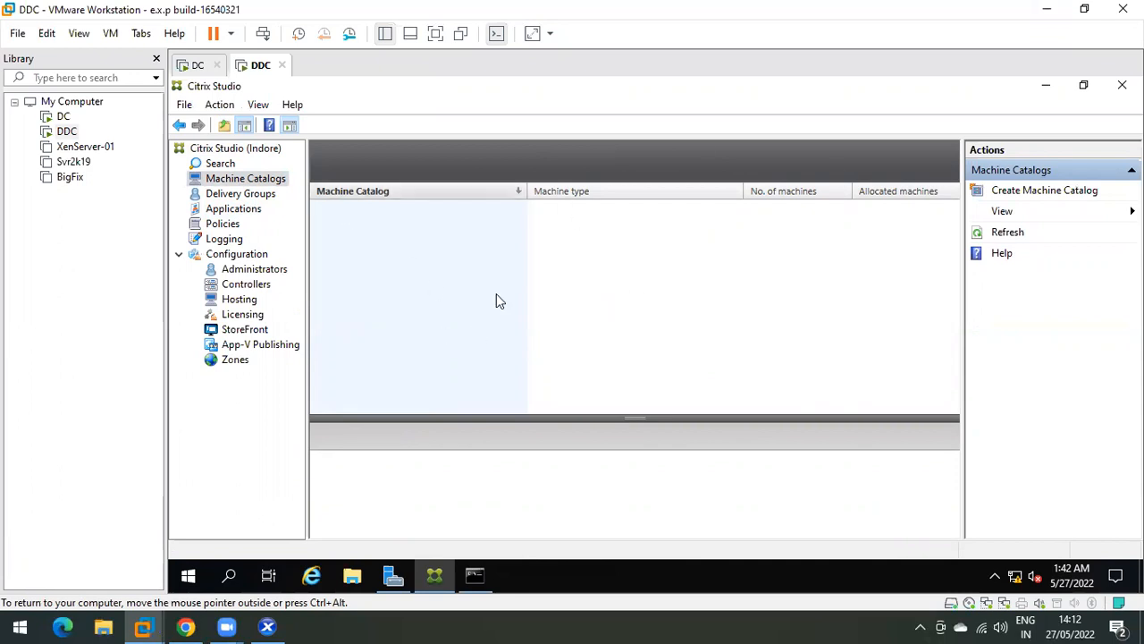
Minimize Citrix Studio and the Command Prompt window to clear the DDC desktop
left_click(1045, 84)
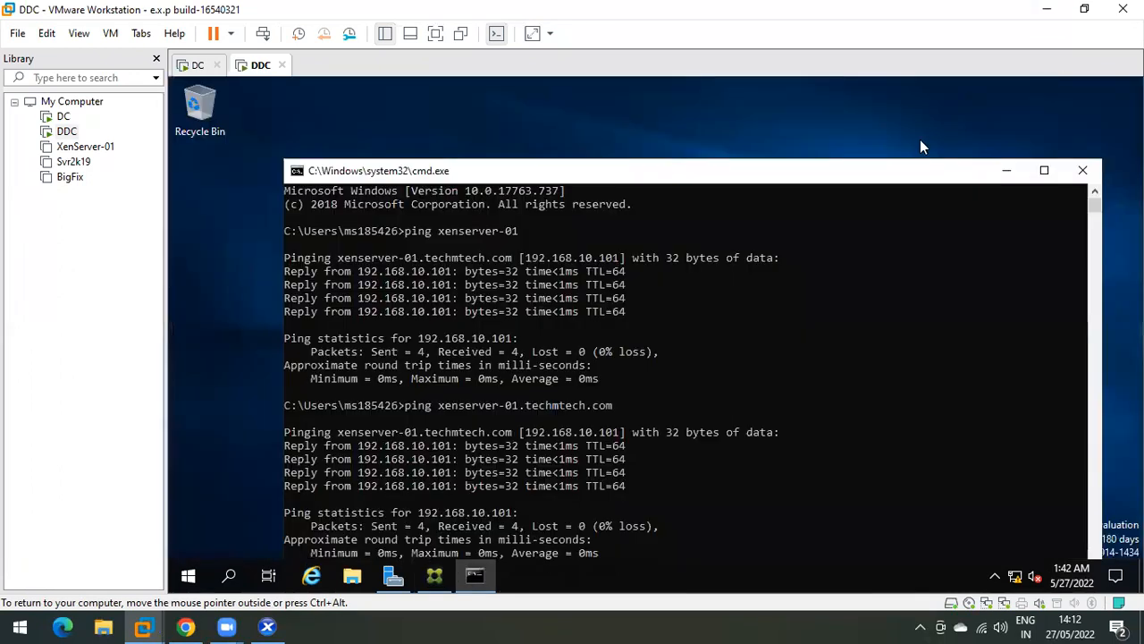
left_click(1009, 172)
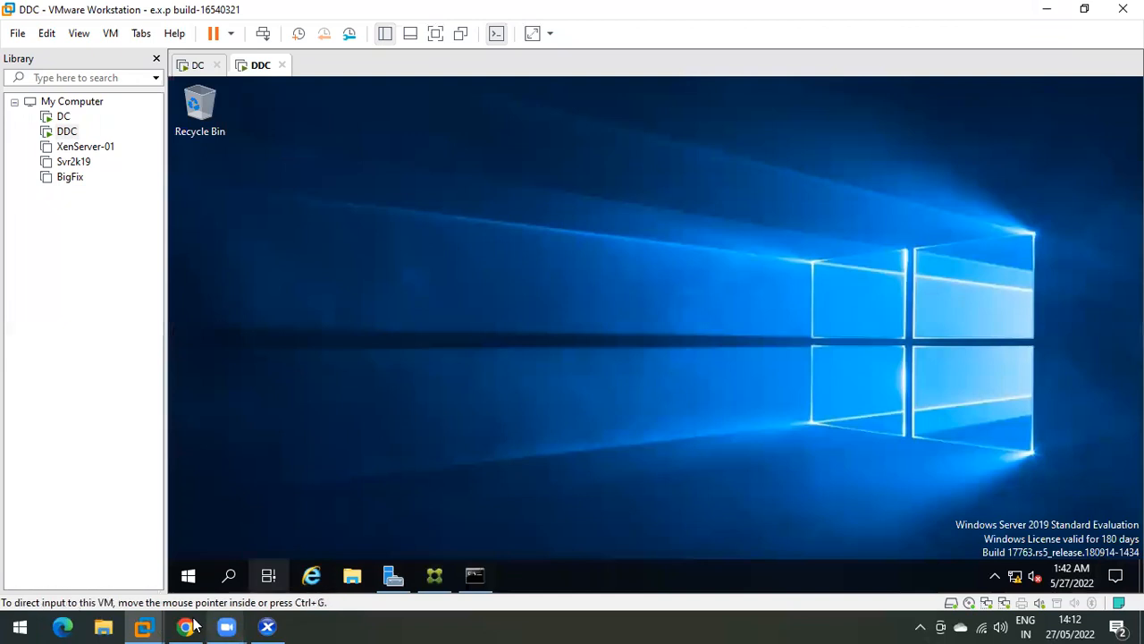
Switch from the DDC machine to XenCenter and review the general properties of xenserver-01
left_click(435, 577)
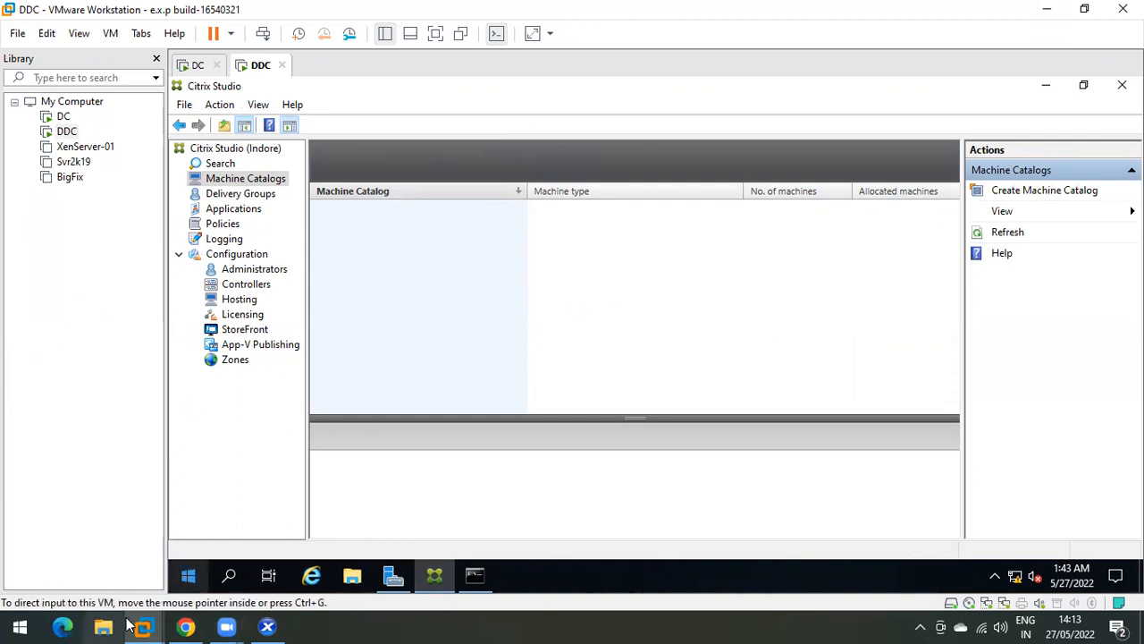
left_click(266, 625)
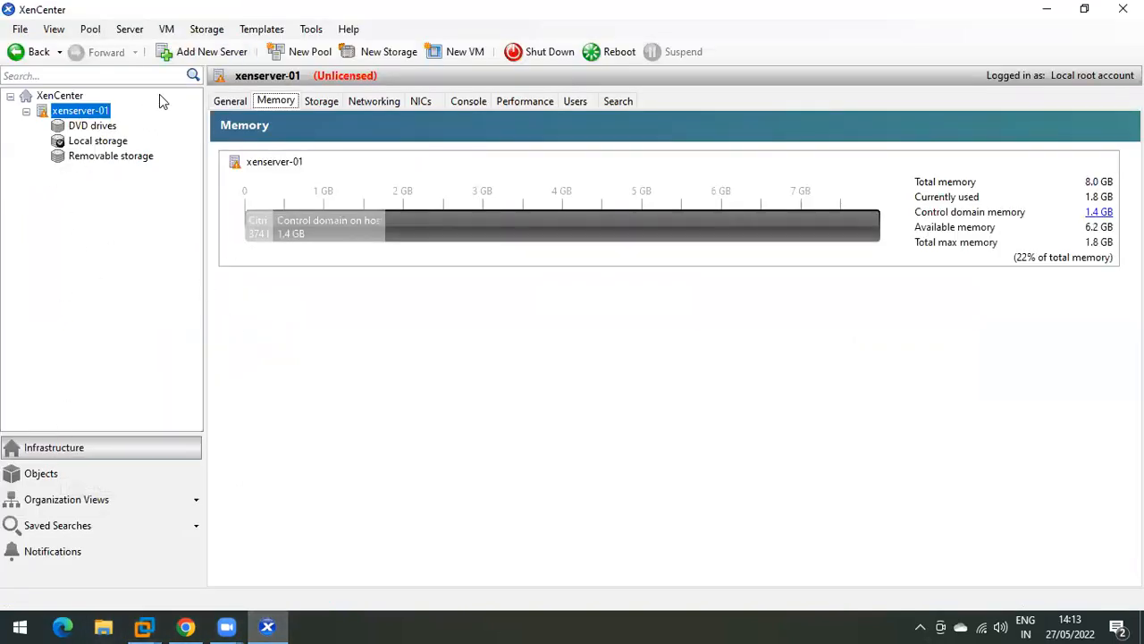
left_click(230, 101)
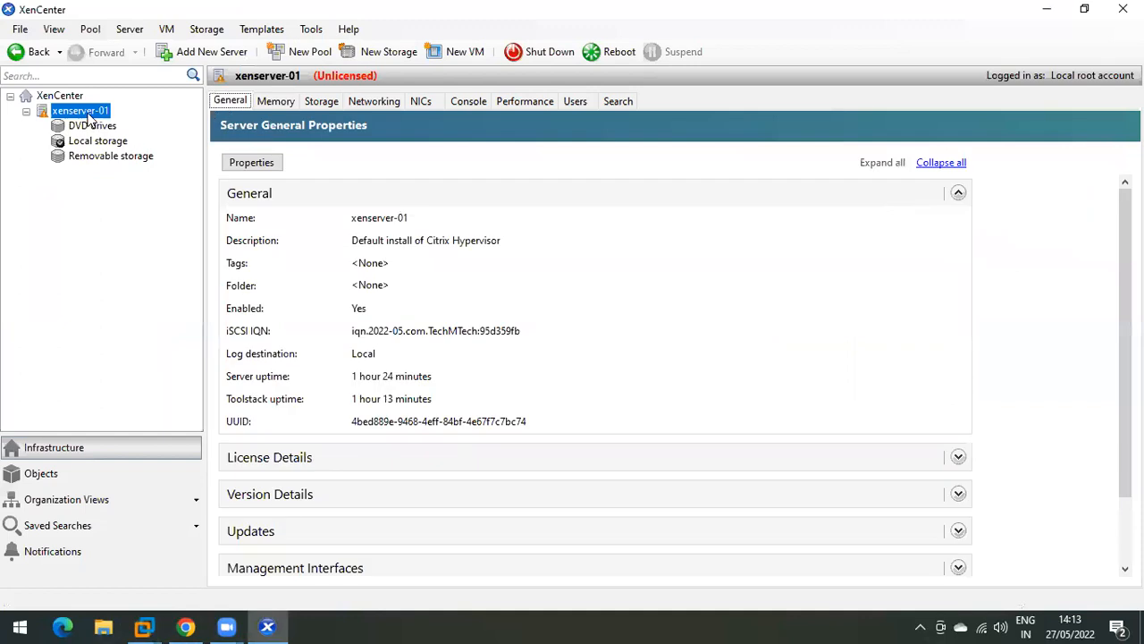
left_click(115, 240)
Examine the Windows templates offered for a new VM on xenserver-01, and cancel the wizard
right_click(83, 113)
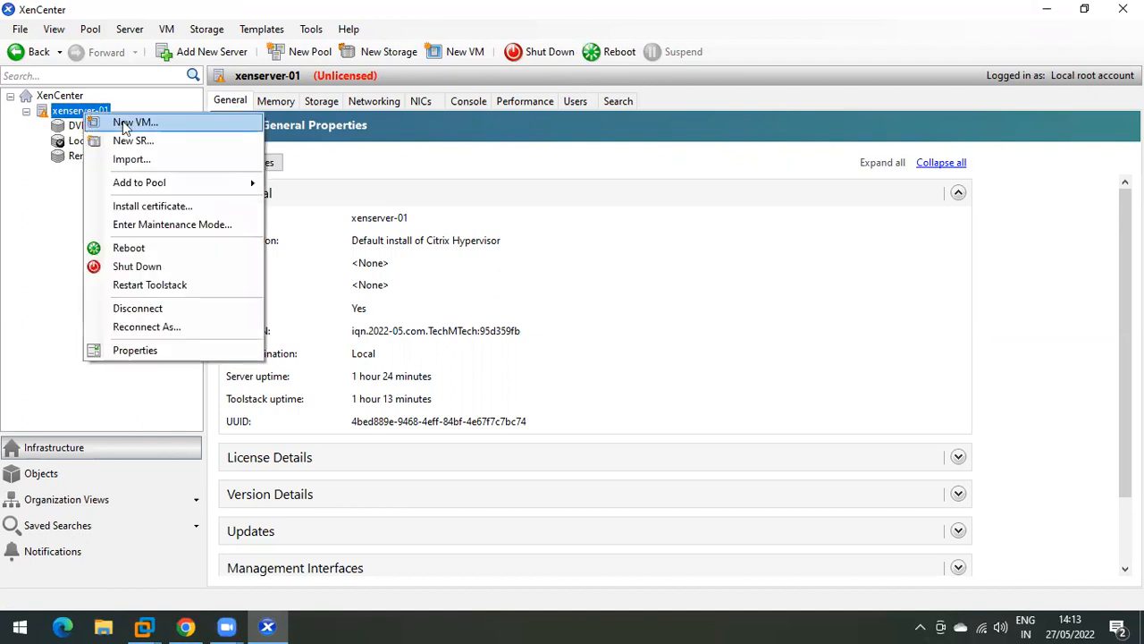
left_click(89, 124)
left_click(469, 249)
left_click(453, 294)
left_click(454, 348)
left_click(461, 258)
left_click(467, 224)
left_click(463, 258)
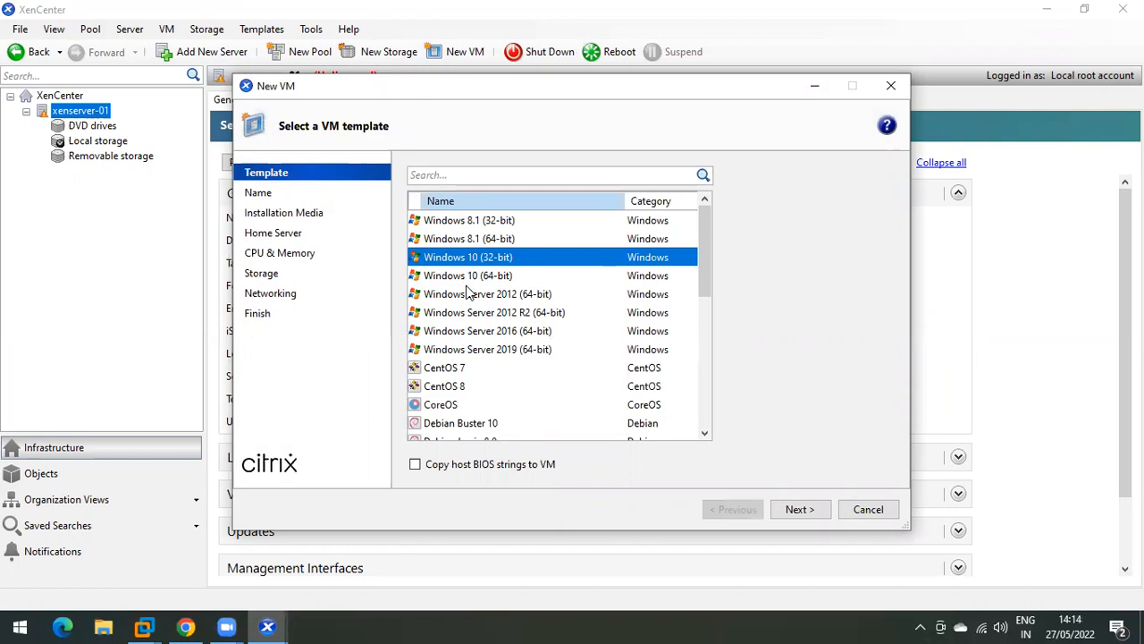
left_click(868, 508)
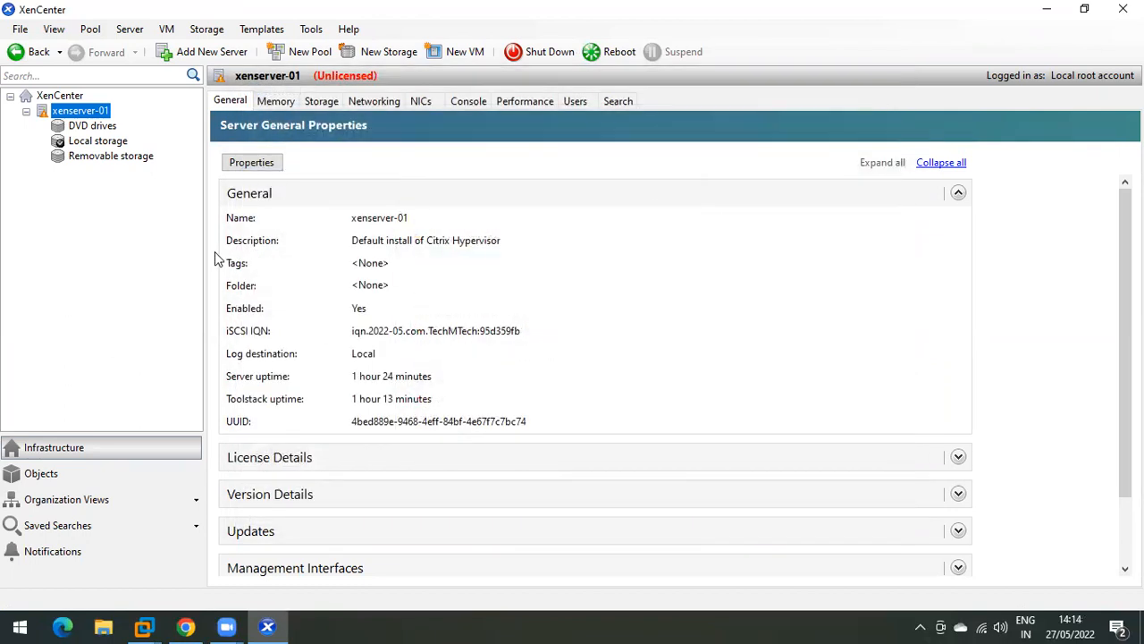
Look at the local storage and DVD drives of xenserver-01, and return to the host
left_click(89, 142)
left_click(88, 126)
left_click(83, 111)
Switch to File Explorer and look through the disc images in the Data\ISO folder on the Seagate Expansion Drive (D:)
left_click(103, 626)
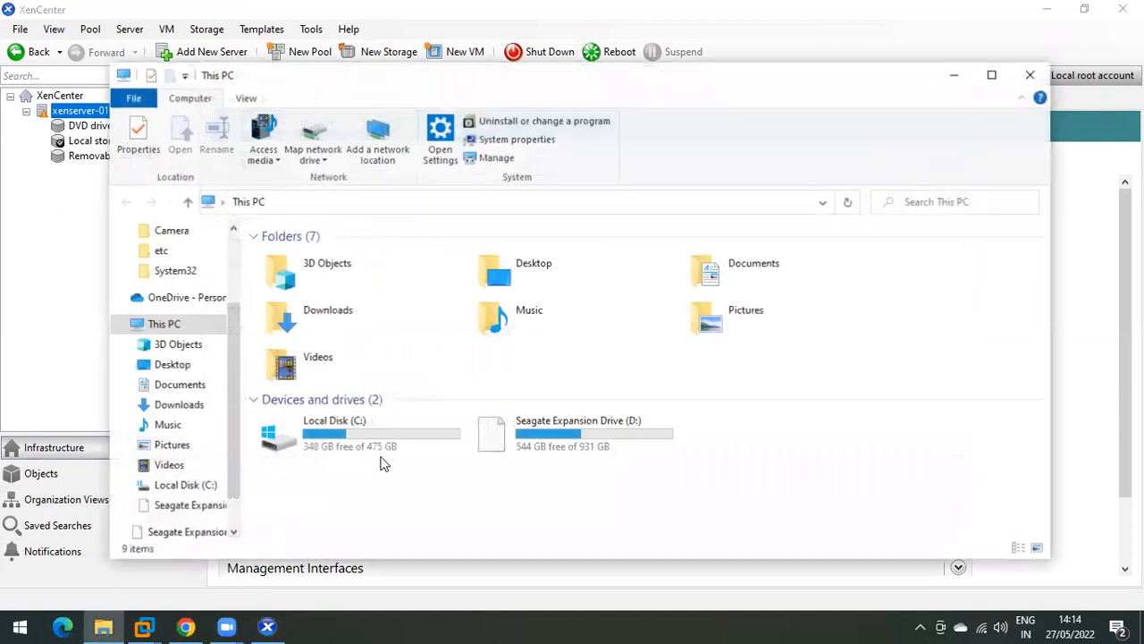
double_click(572, 434)
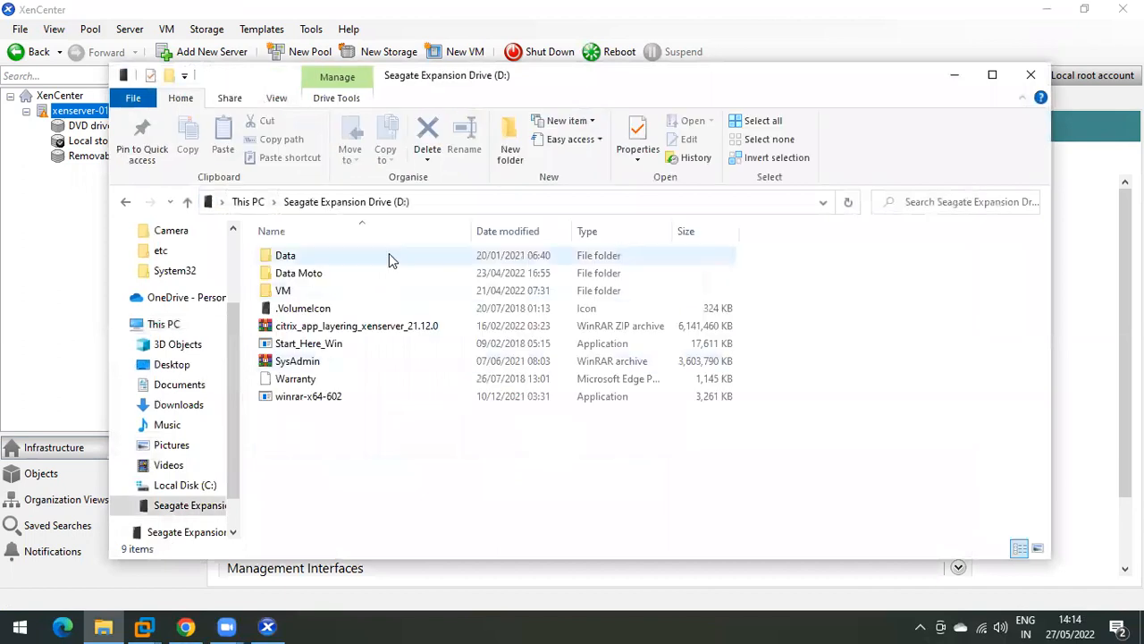
double_click(304, 254)
left_click(313, 274)
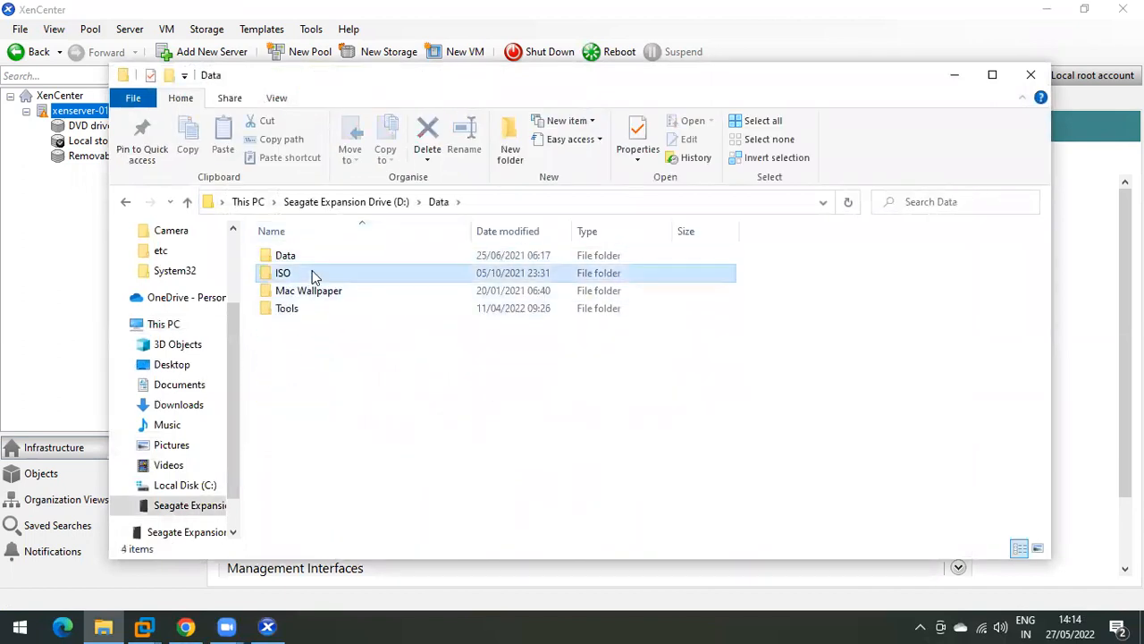
double_click(313, 274)
scroll(378, 408, "down", 5)
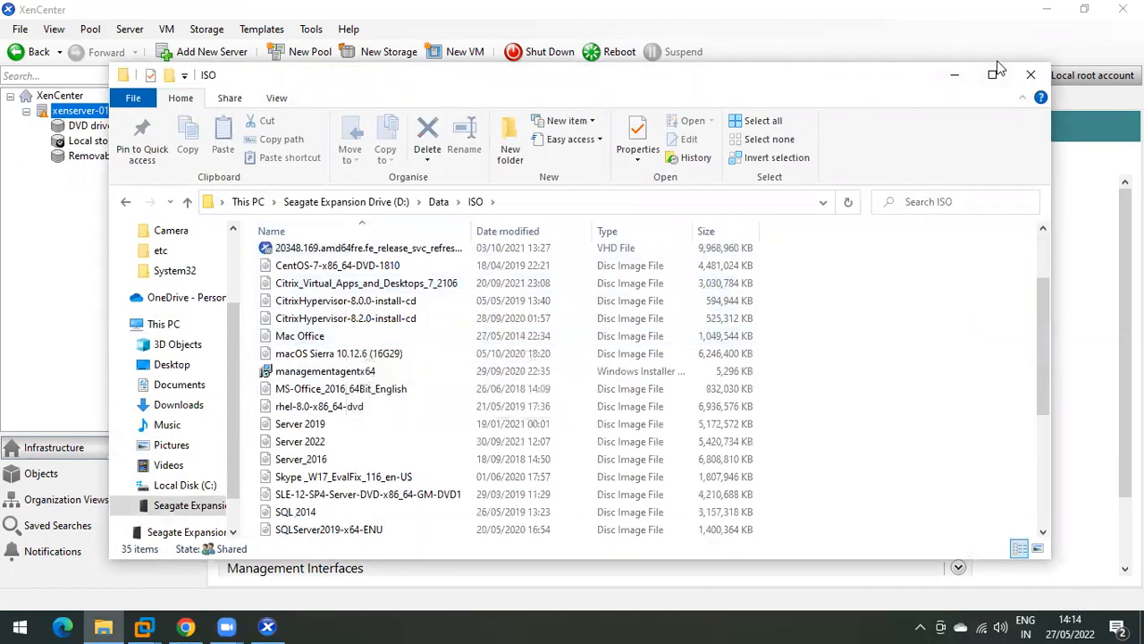
left_click(996, 73)
scroll(391, 322, "down", 2)
scroll(390, 322, "up", 4)
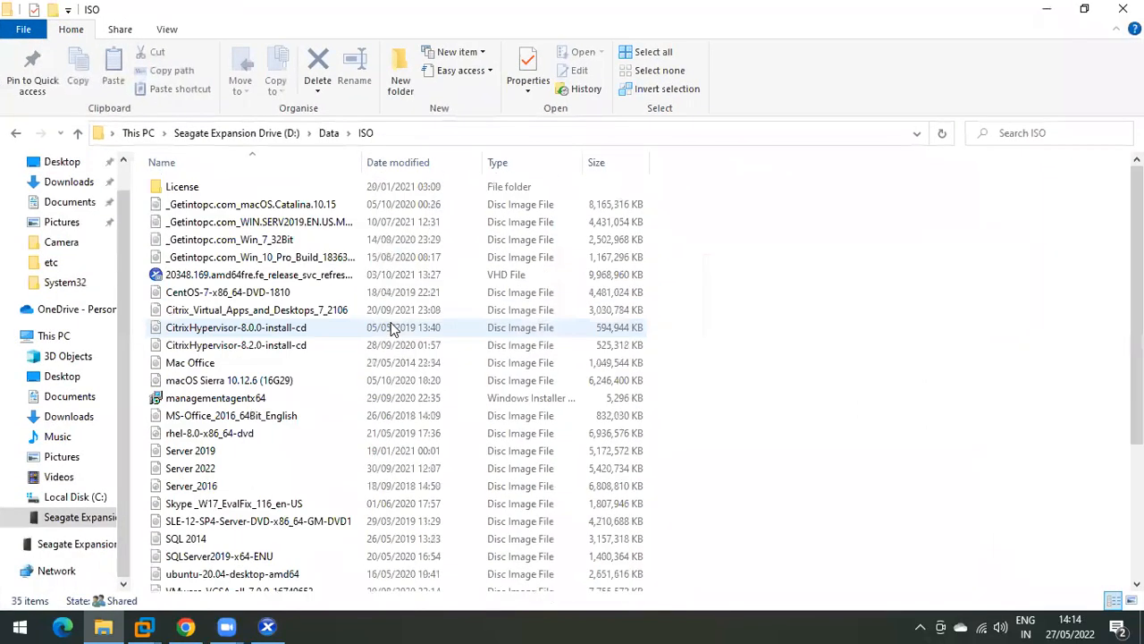
Review the ISO folder's sharing settings and share permissions from its parent Data folder, accepting them as they are
left_click(329, 132)
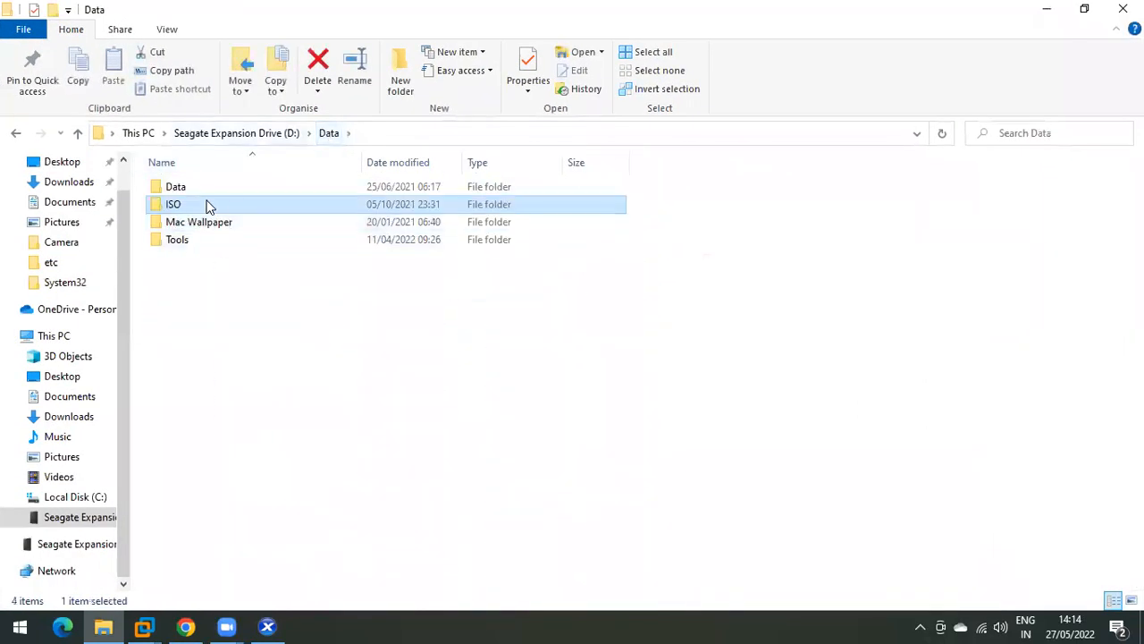
right_click(206, 205)
left_click(261, 572)
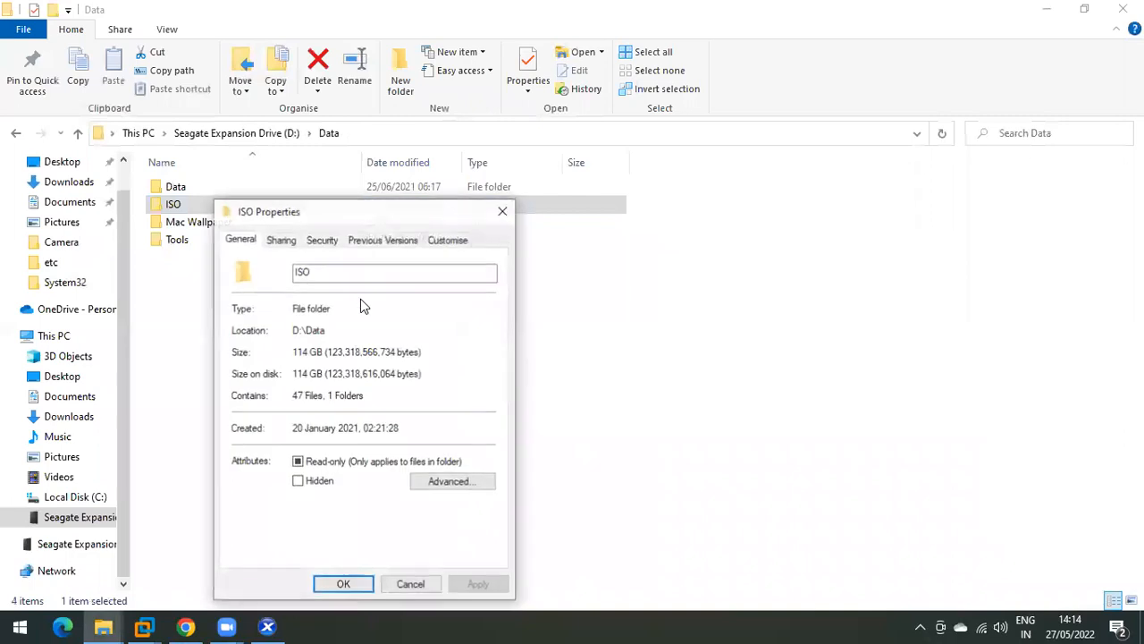
left_click(272, 244)
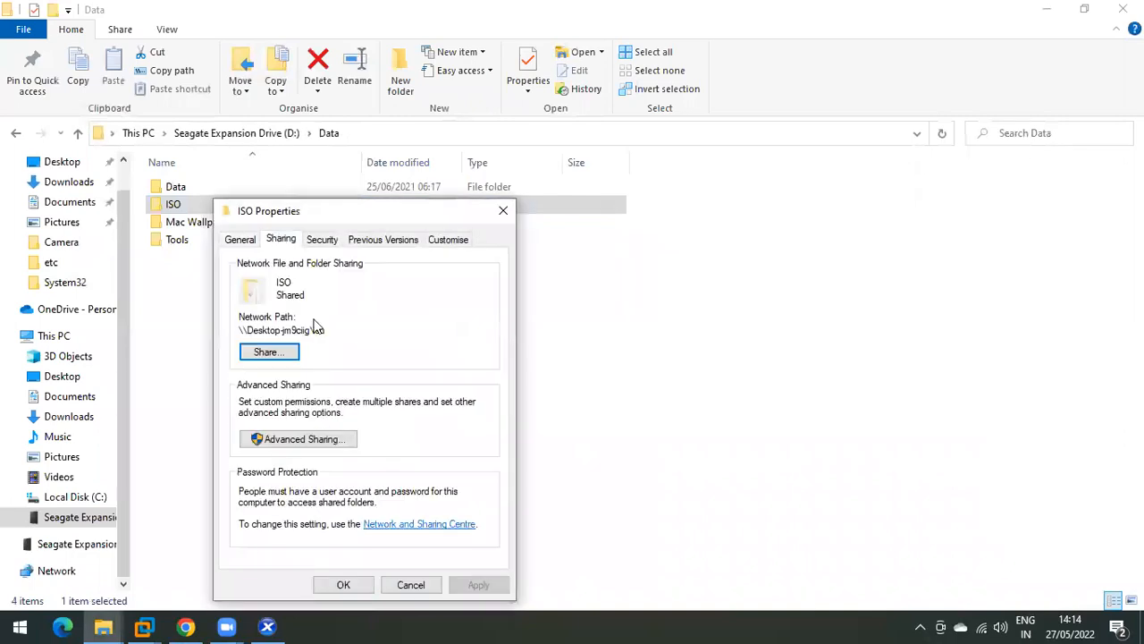
left_click(264, 442)
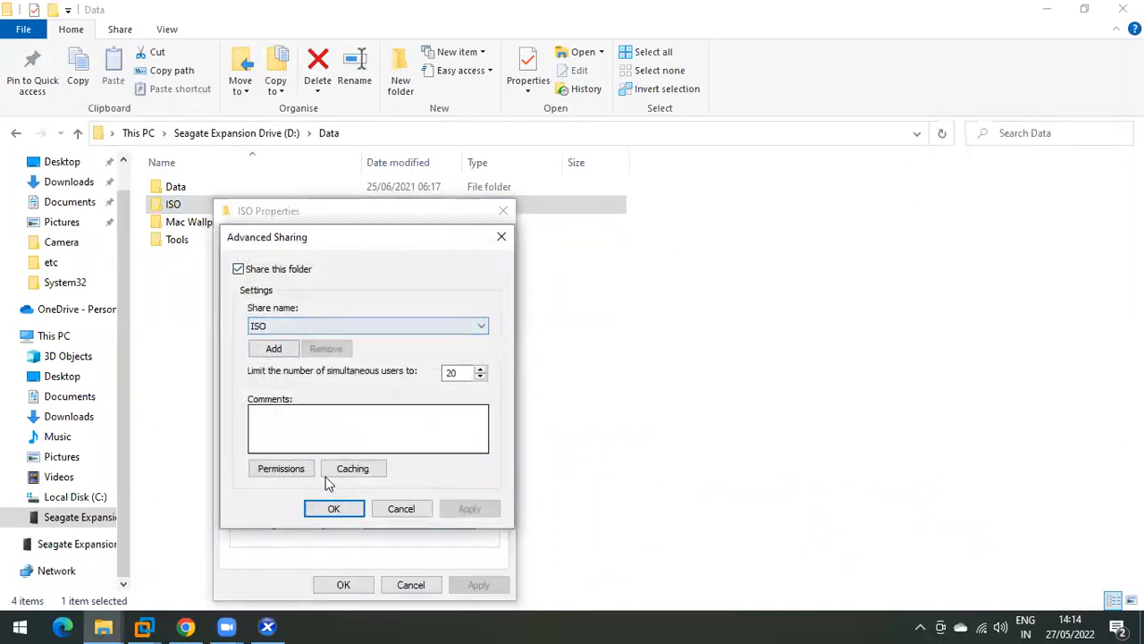
left_click(286, 469)
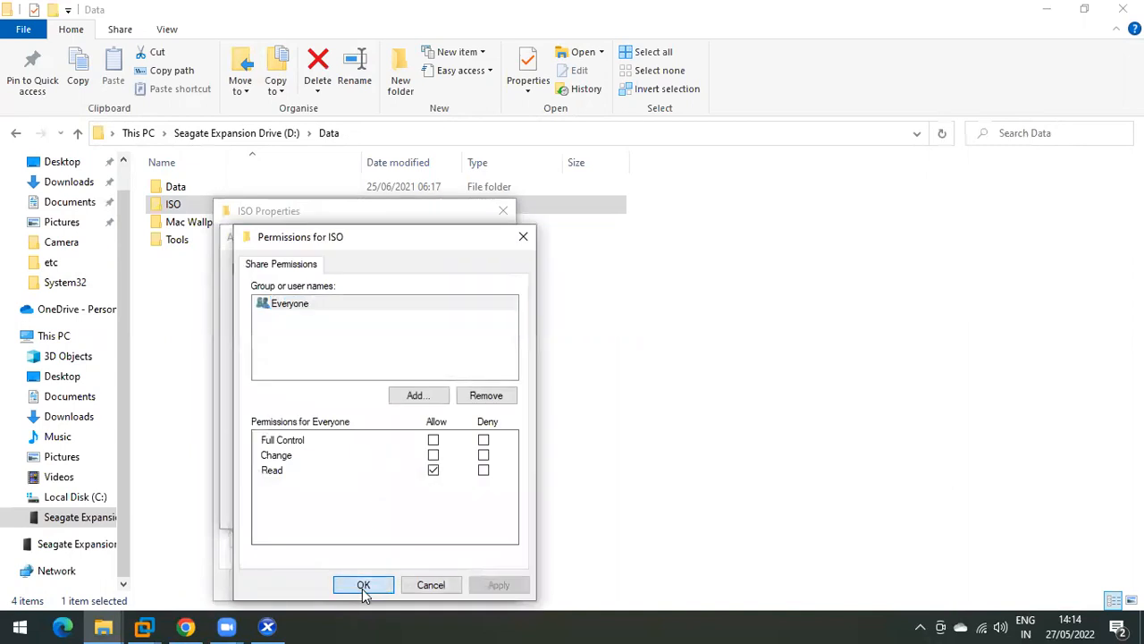
left_click(363, 588)
left_click(331, 508)
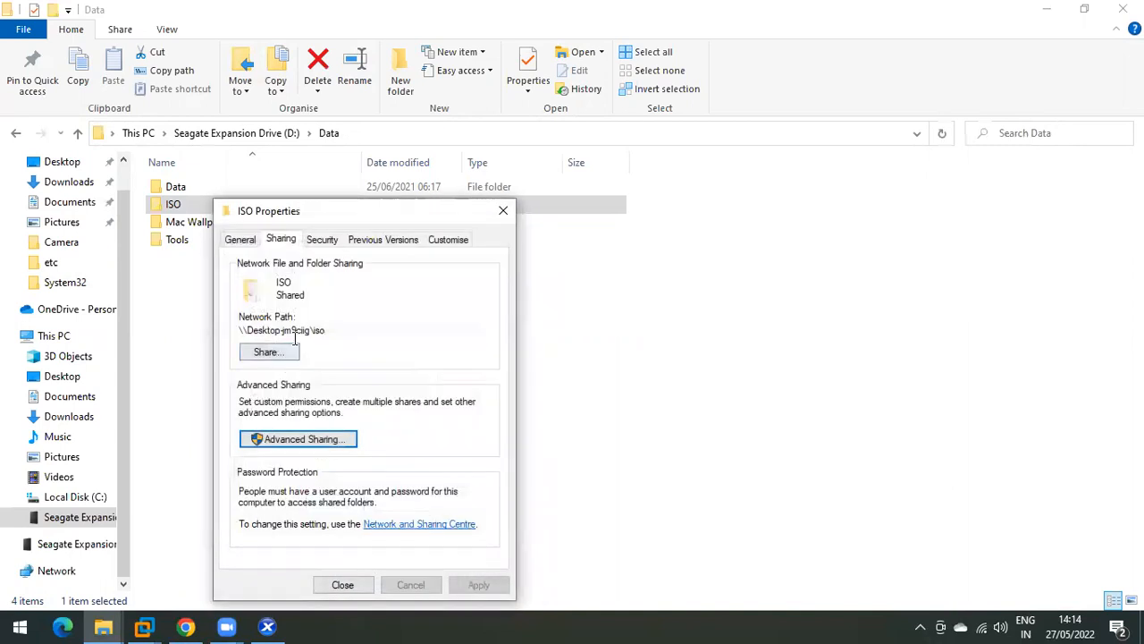
Copy the network path from the ISO folder's sharing properties and close the properties
left_click_drag(329, 330, 213, 333)
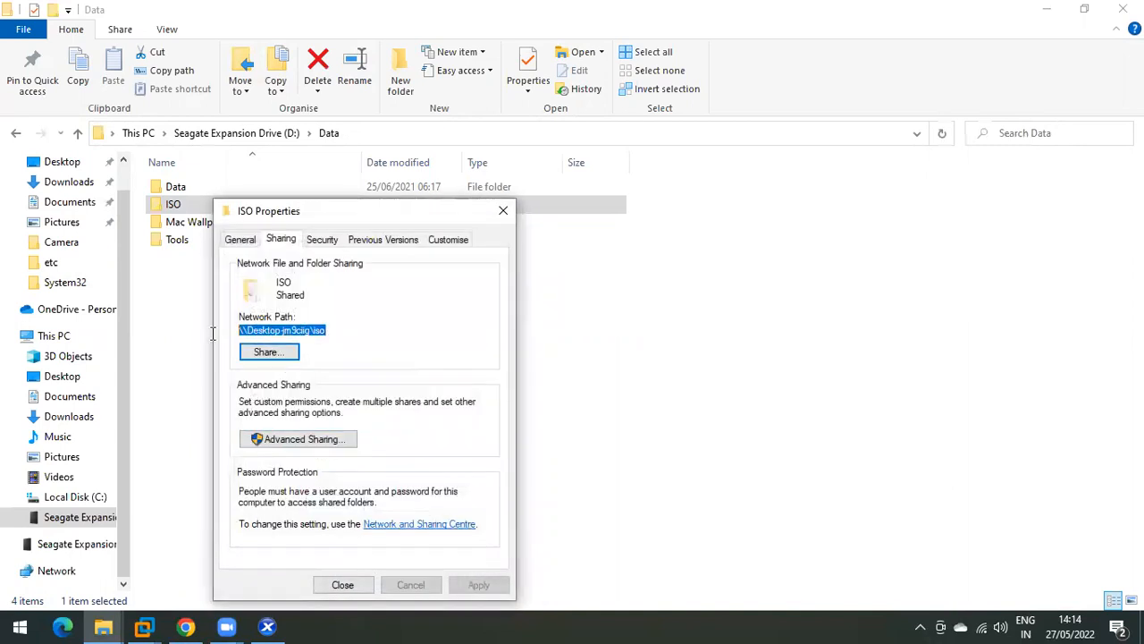
right_click(276, 331)
left_click(315, 386)
left_click(343, 585)
left_click(387, 448)
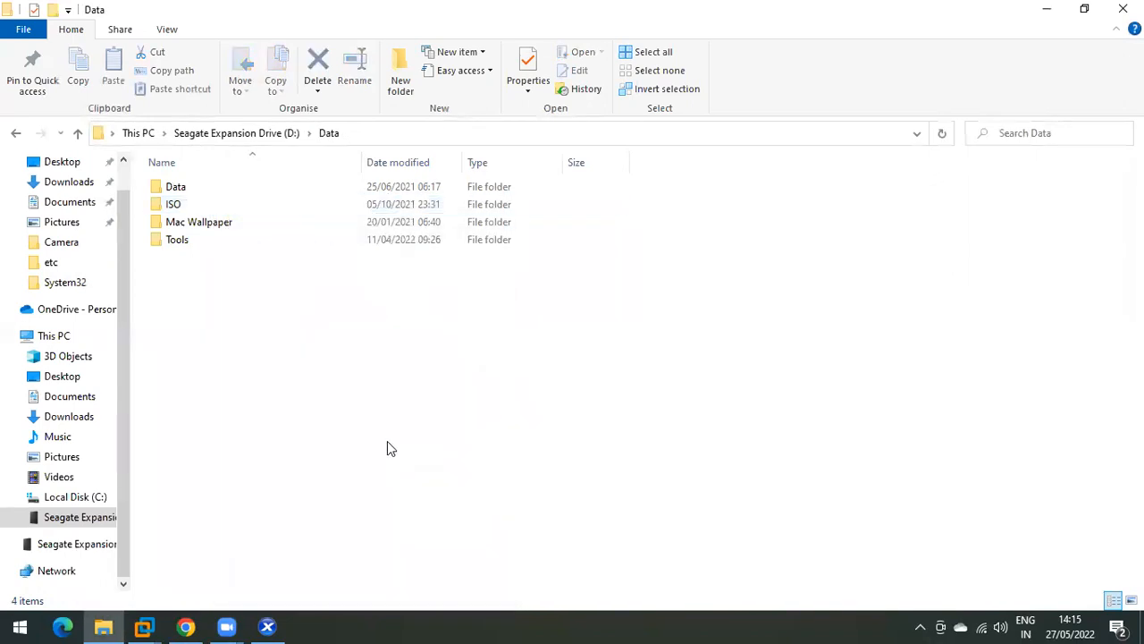
Open the network location \\192.168.10.1\, copy the address of its iso share, and close that window
key("super+r")
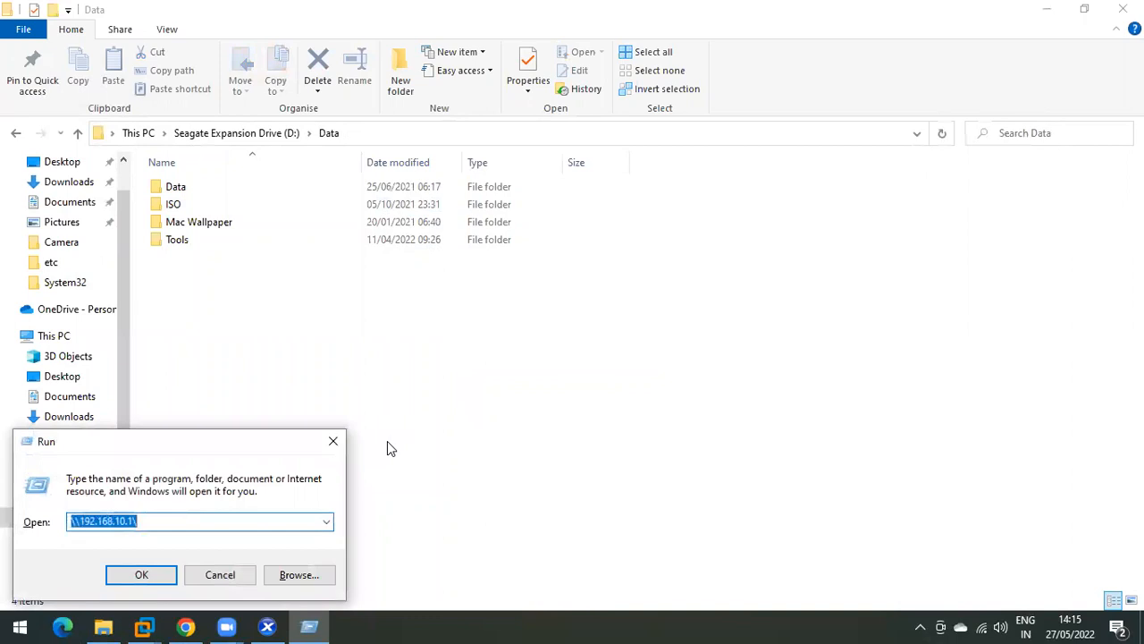
key("Right")
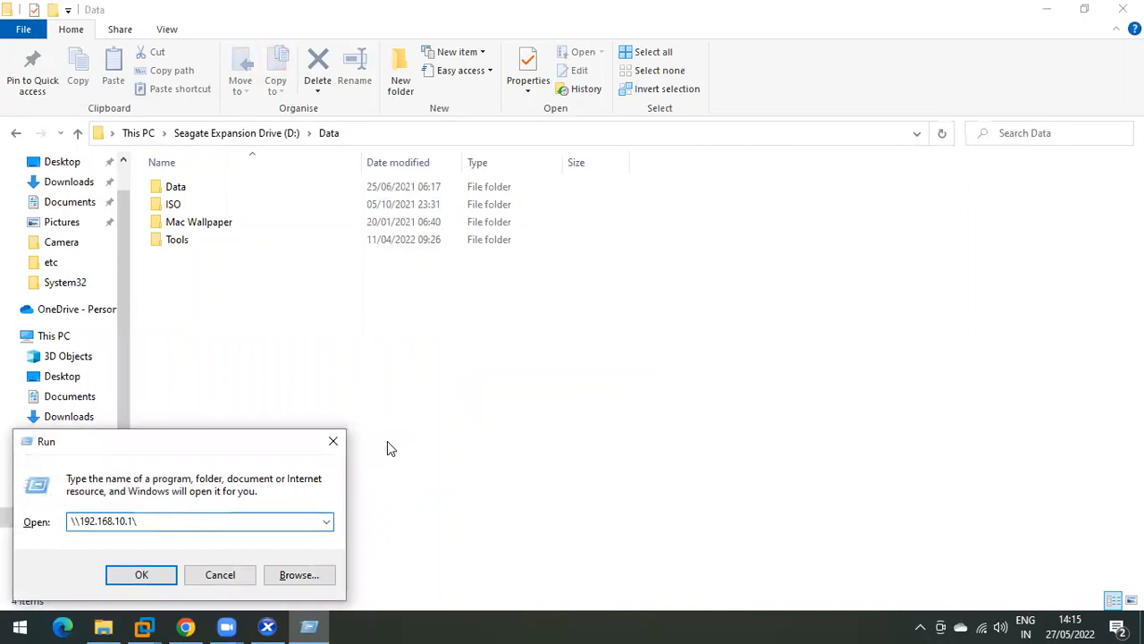
key("Return")
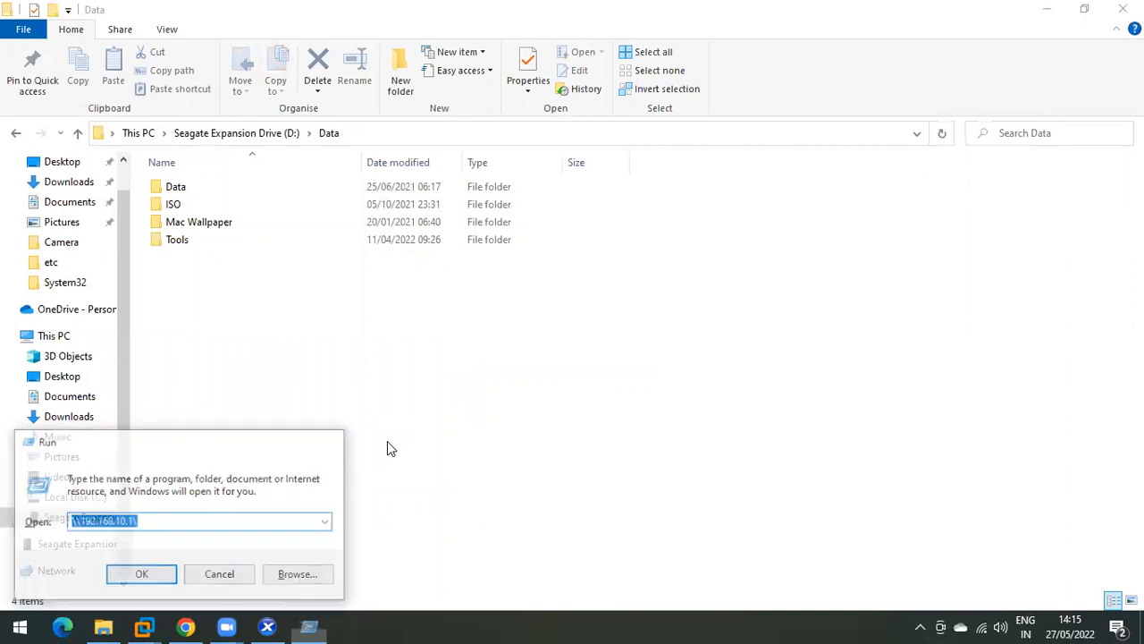
left_click(333, 270)
double_click(334, 270)
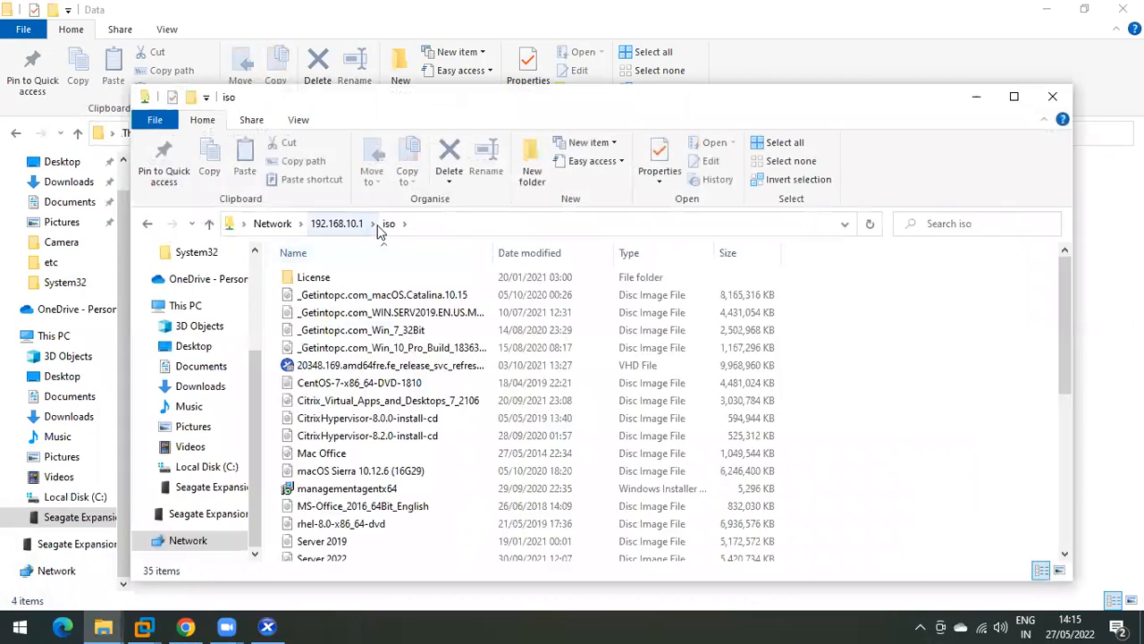
left_click(393, 224)
left_click(329, 282)
left_click(1045, 95)
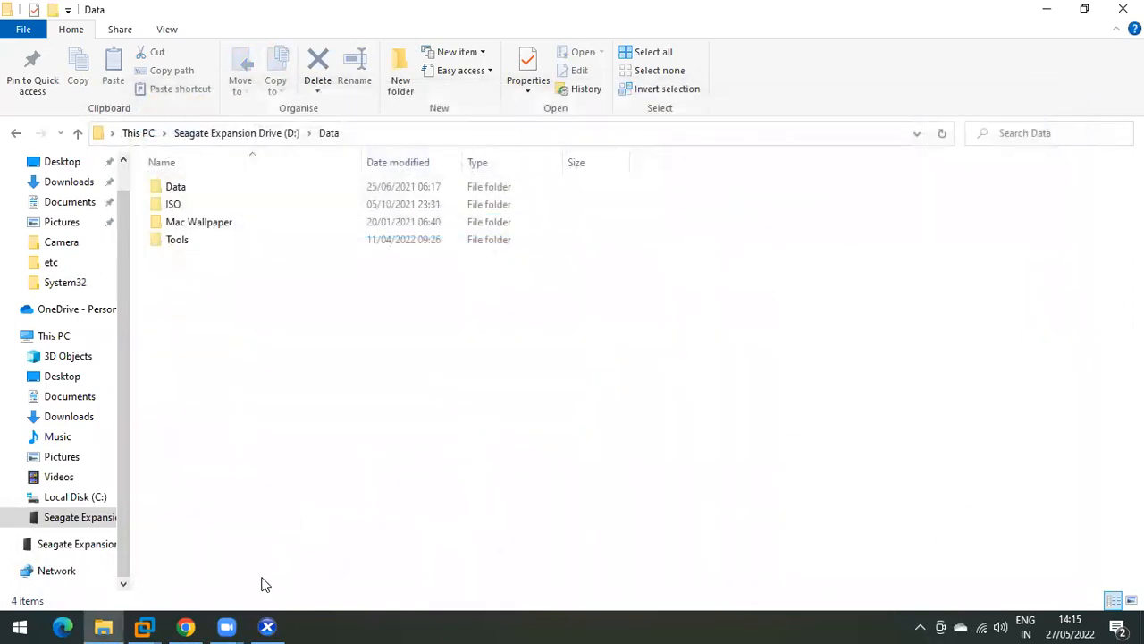
In XenCenter, start a Windows File Sharing (SMB/CIFS) ISO storage repository on xenserver-01 and name it ISO library
left_click(267, 625)
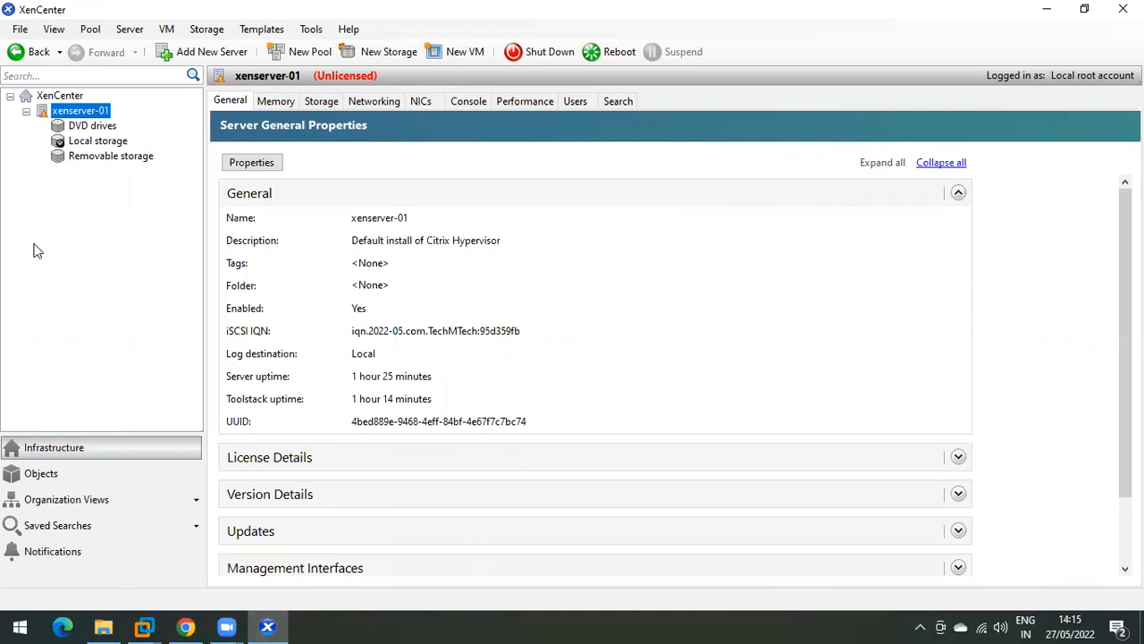
left_click(386, 53)
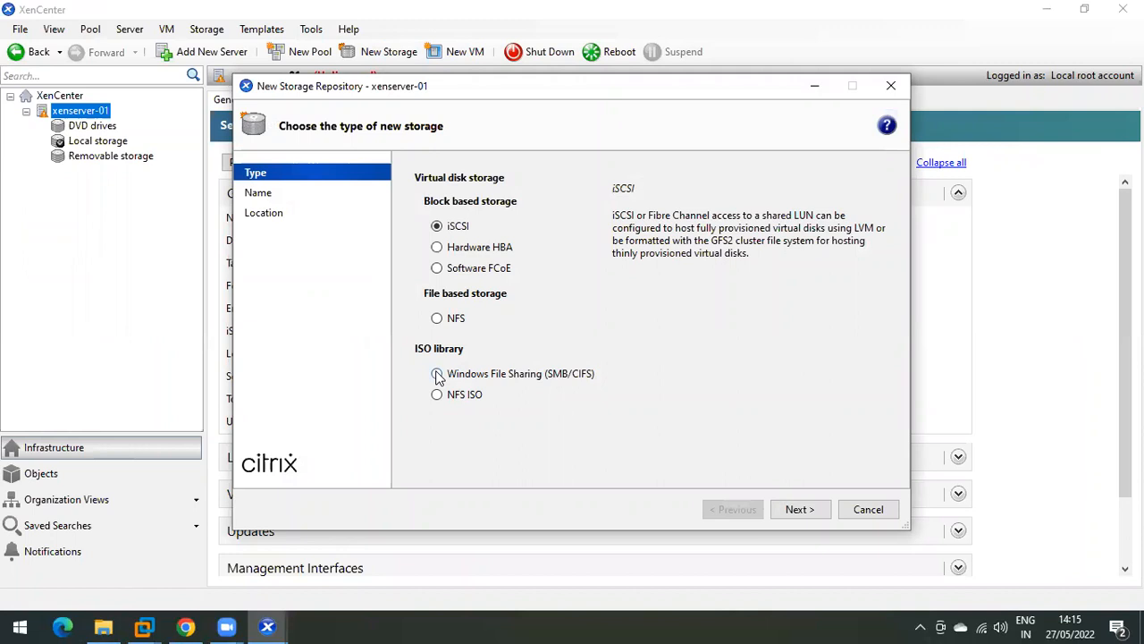
left_click(505, 383)
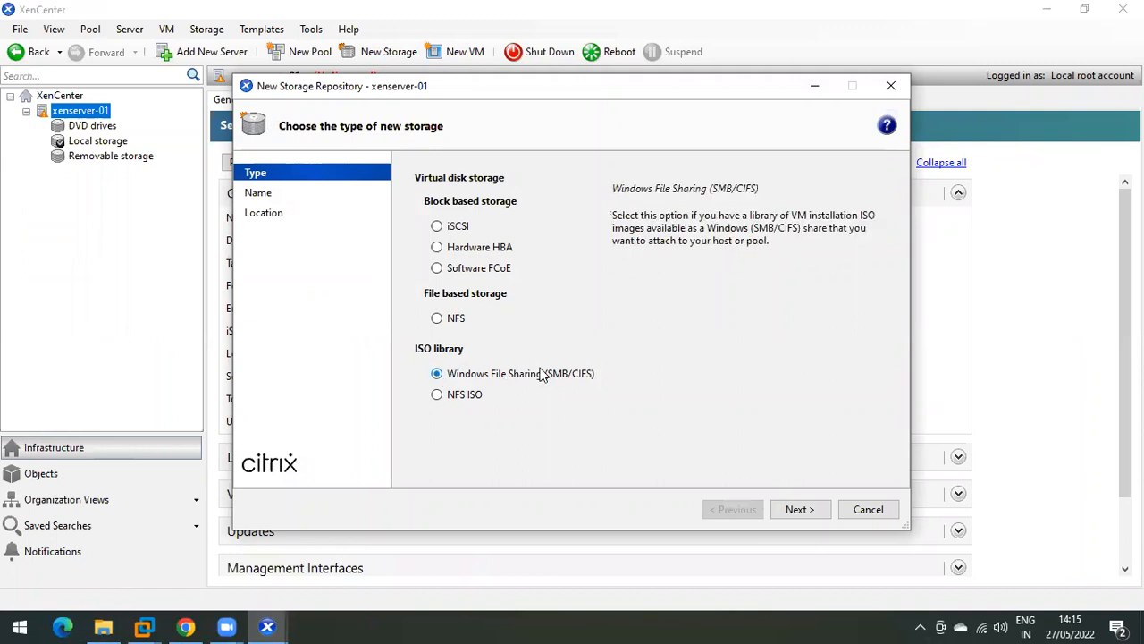
left_click(796, 510)
left_click_drag(501, 214, 467, 216)
key("BackSpace")
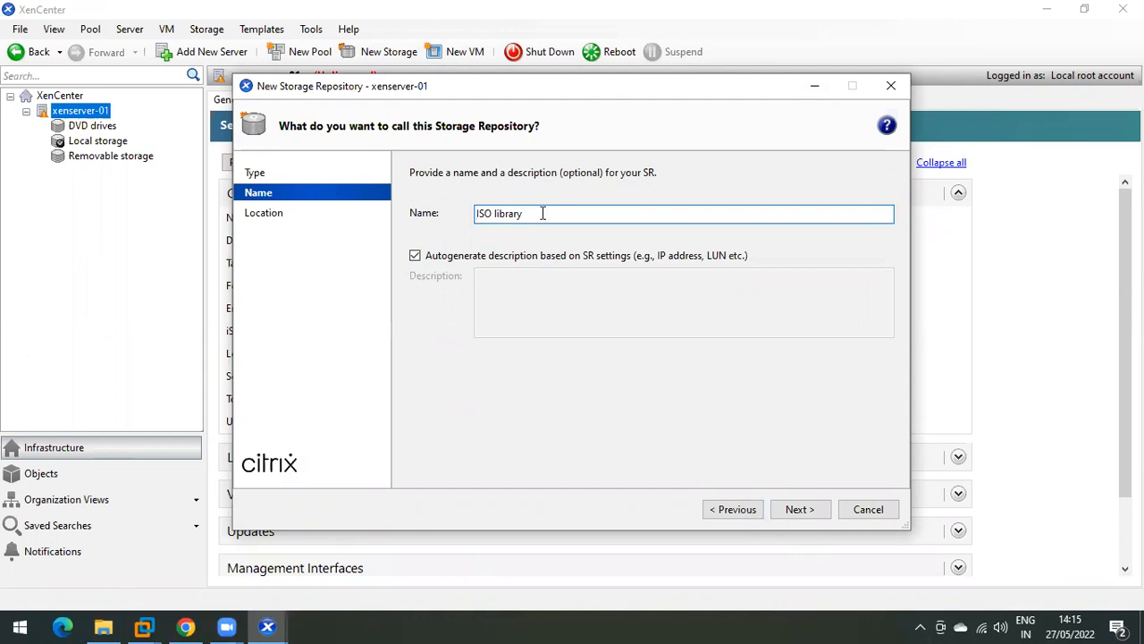
left_click(799, 509)
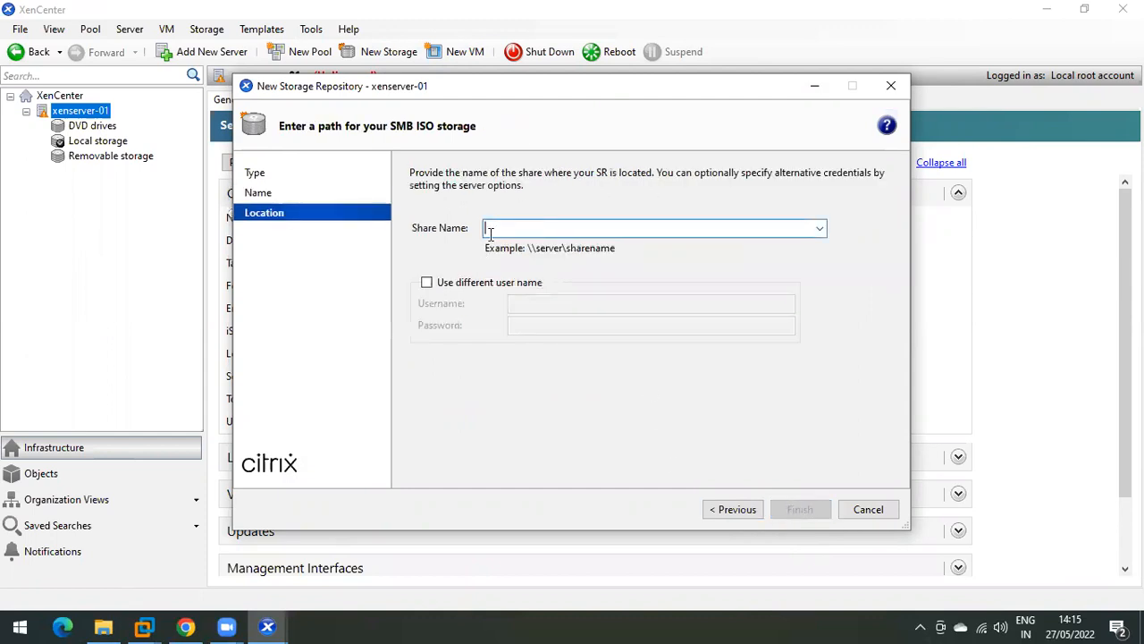
Set the share name to \\192.168.10.1\iso and enable different credentials, entering the username root and the account password
right_click(508, 228)
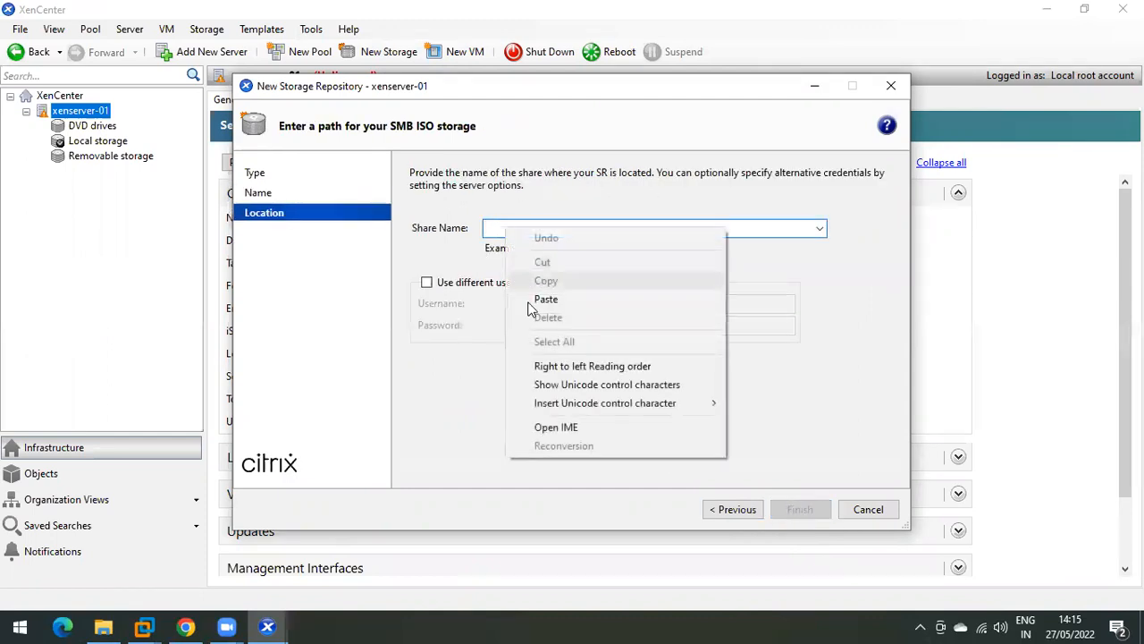
left_click(540, 298)
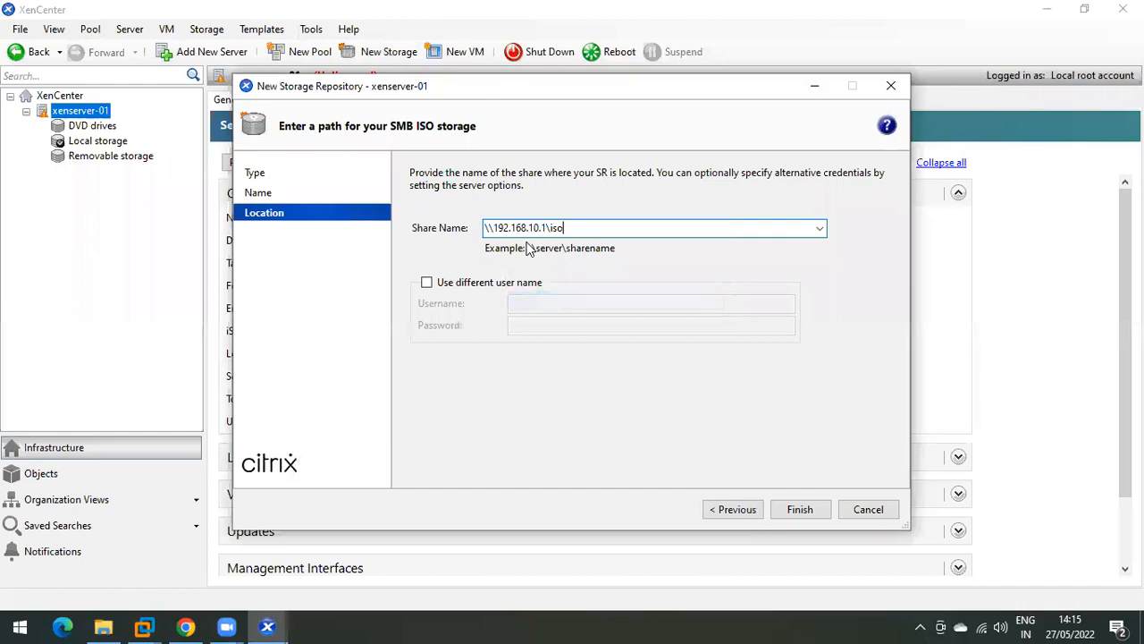
left_click(483, 288)
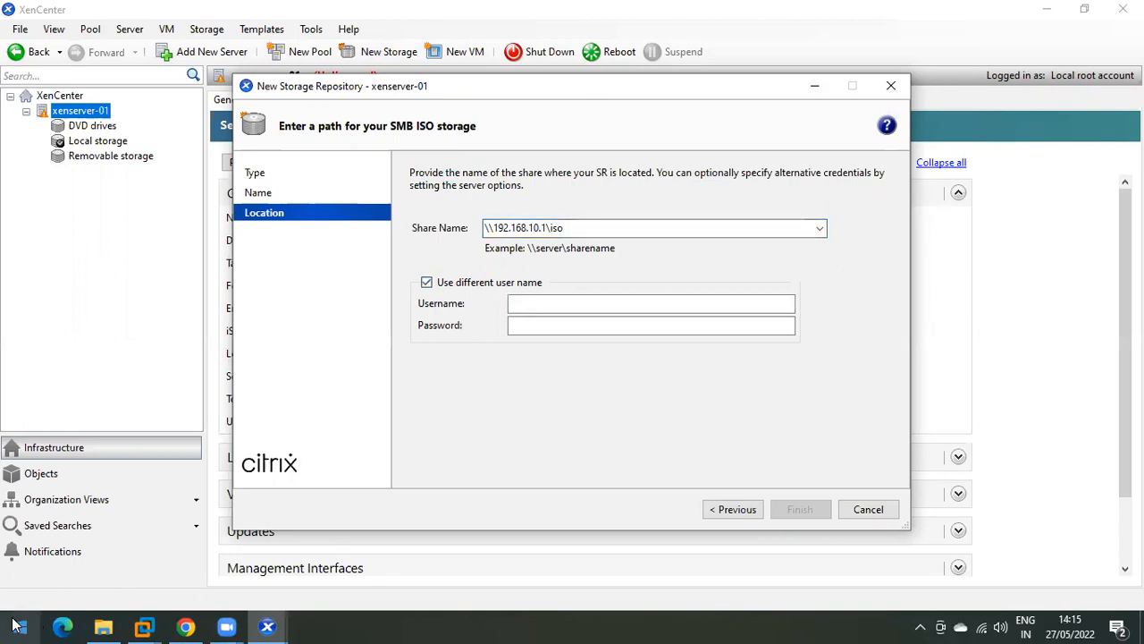
key("super")
left_click(572, 304)
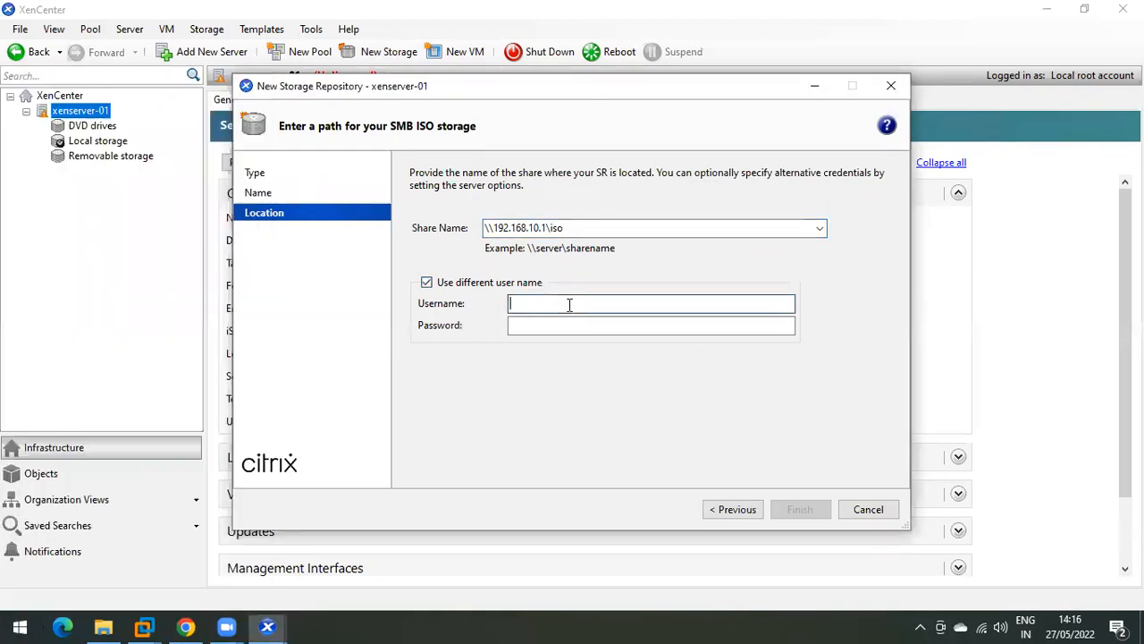
type("root")
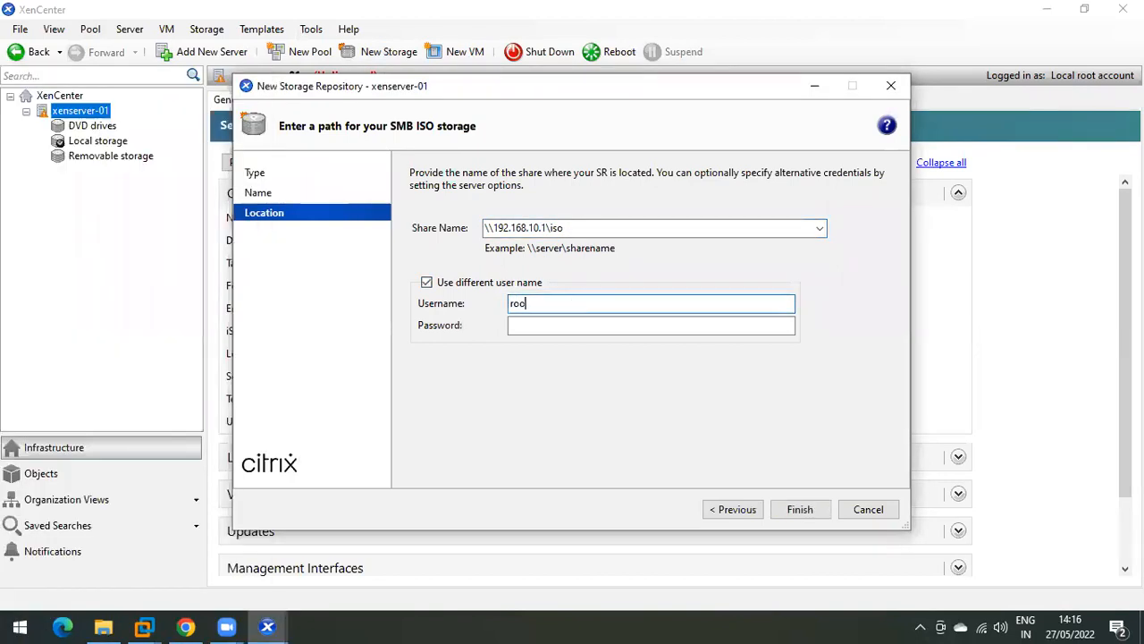
key("Tab")
type("•••••••••••")
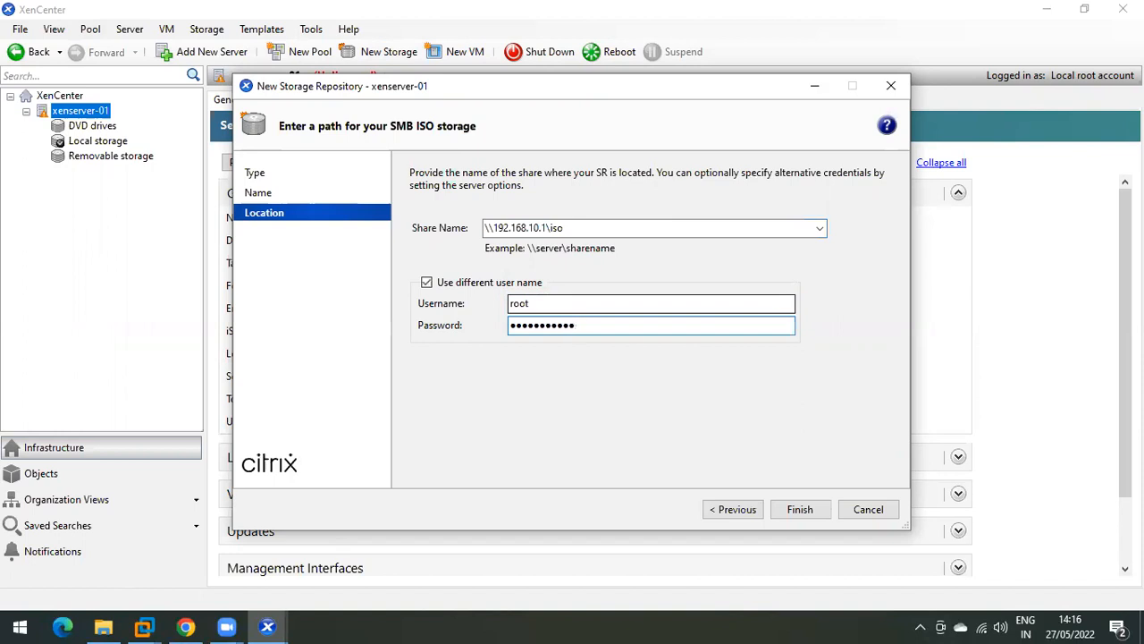
Finish creating the SMB ISO library storage repository on xenserver-01
key("Return")
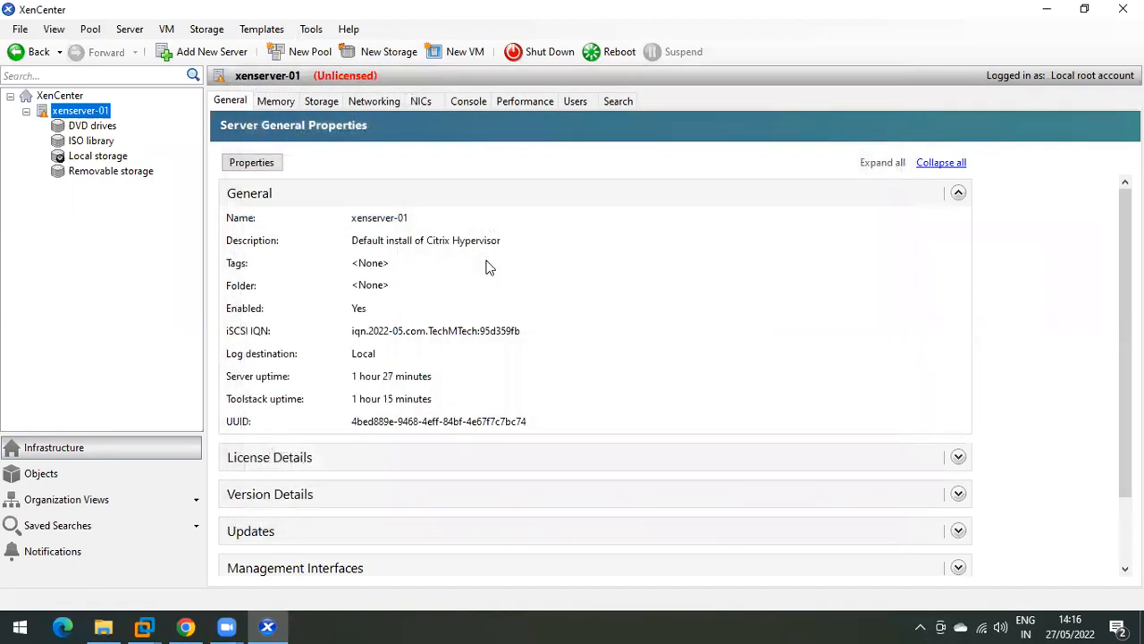
left_click(103, 626)
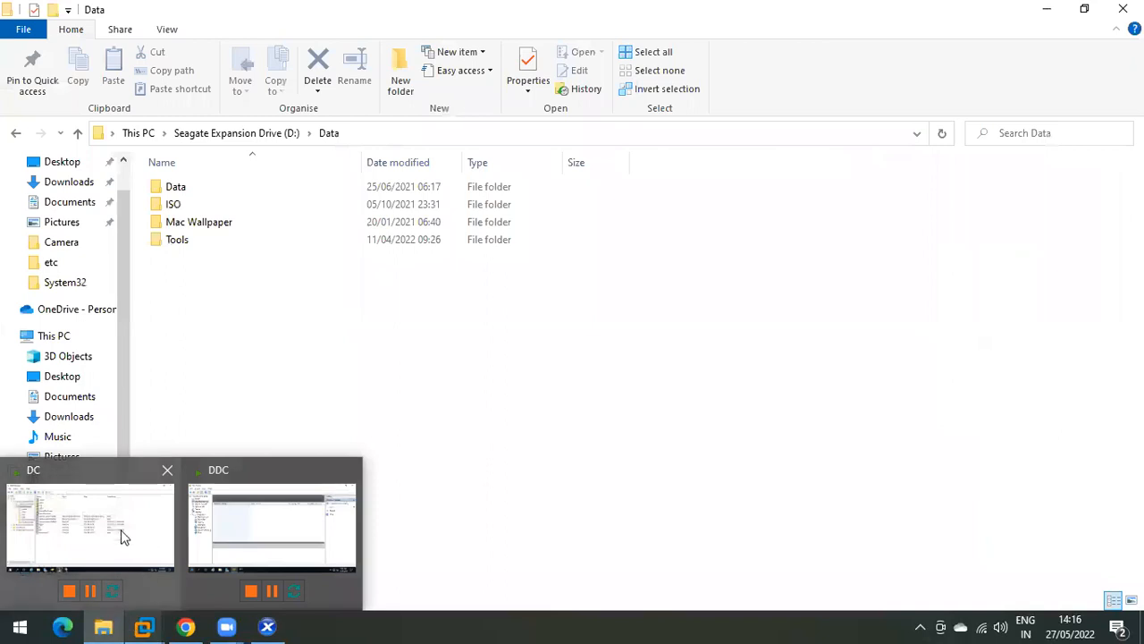
scroll(82, 183, "up", 1)
left_click(77, 195)
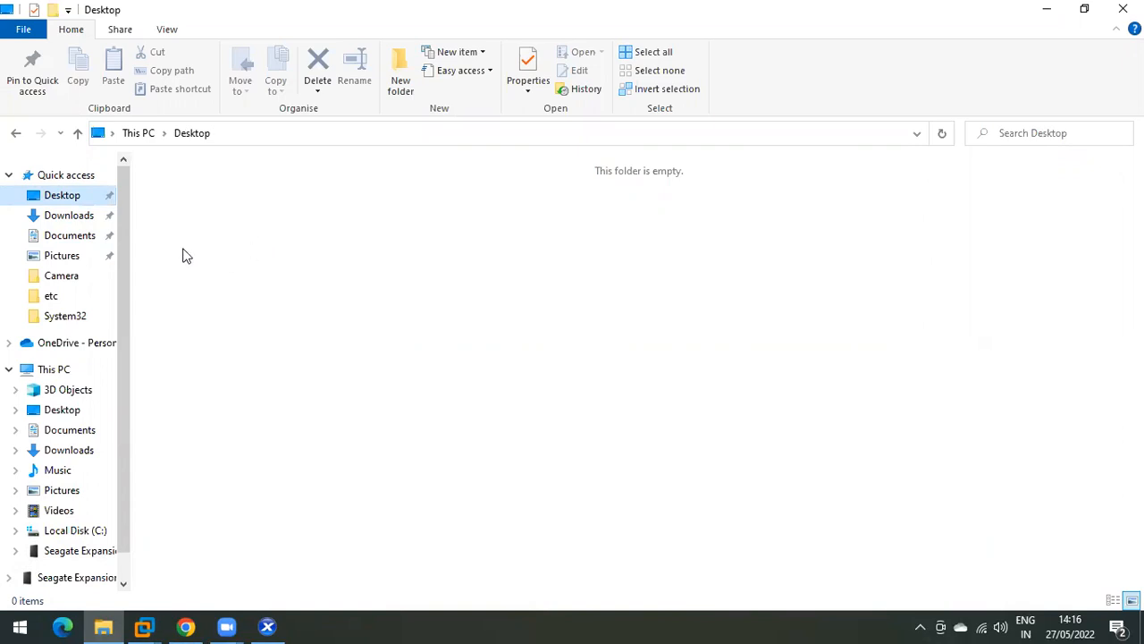
left_click(68, 217)
left_click(72, 370)
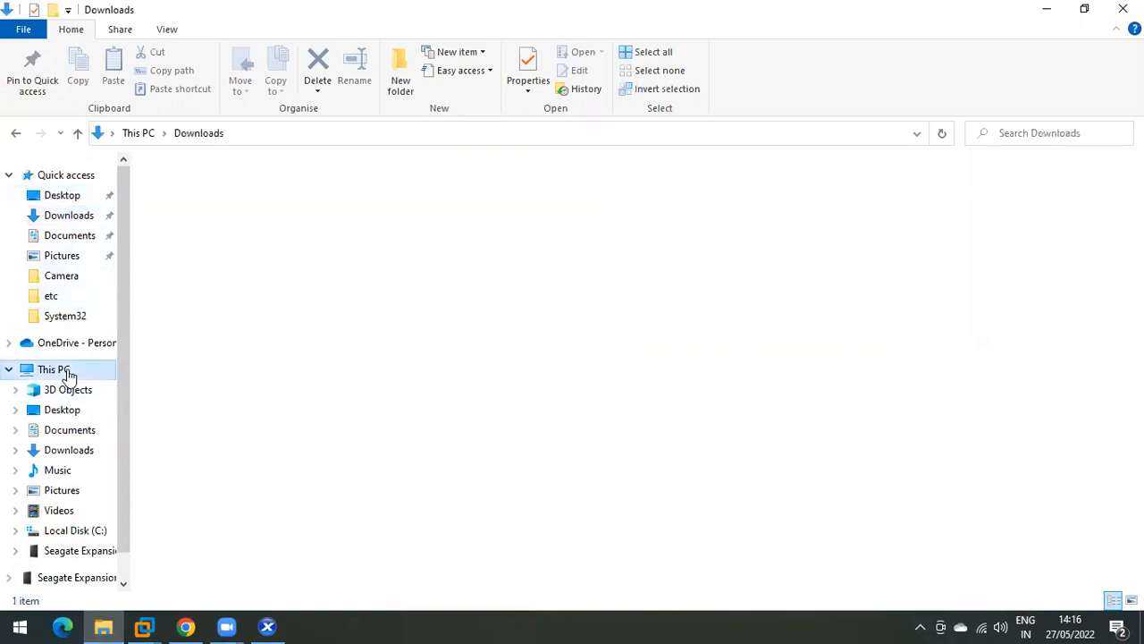
left_click(449, 426)
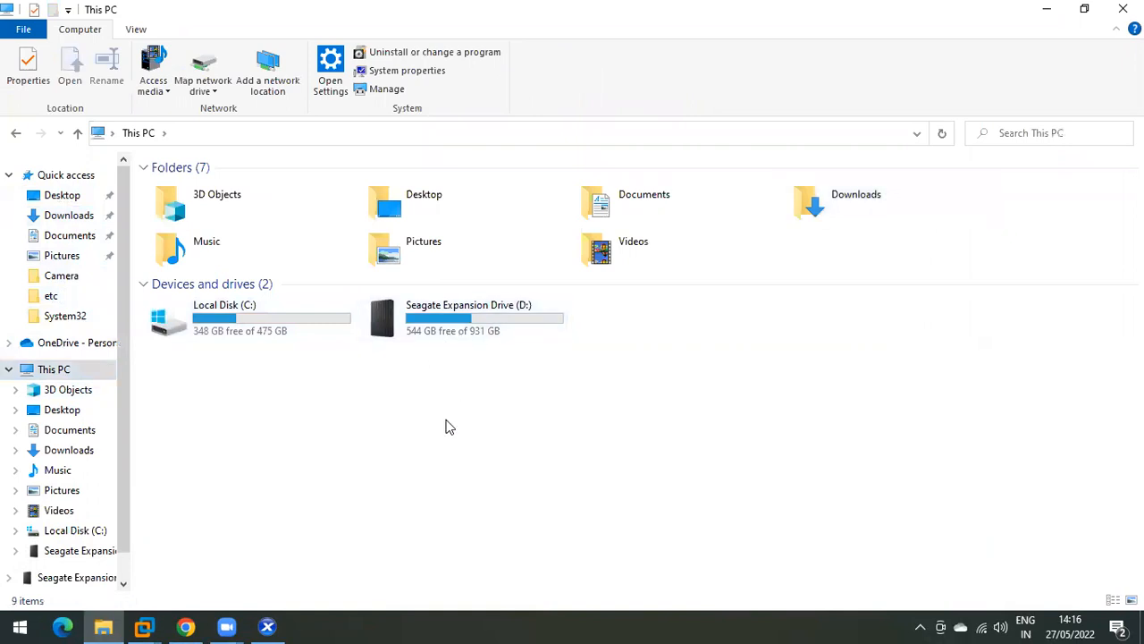
Open a command prompt and ping 192.168.10.101 to test the XenServer host's connectivity
key("super+r")
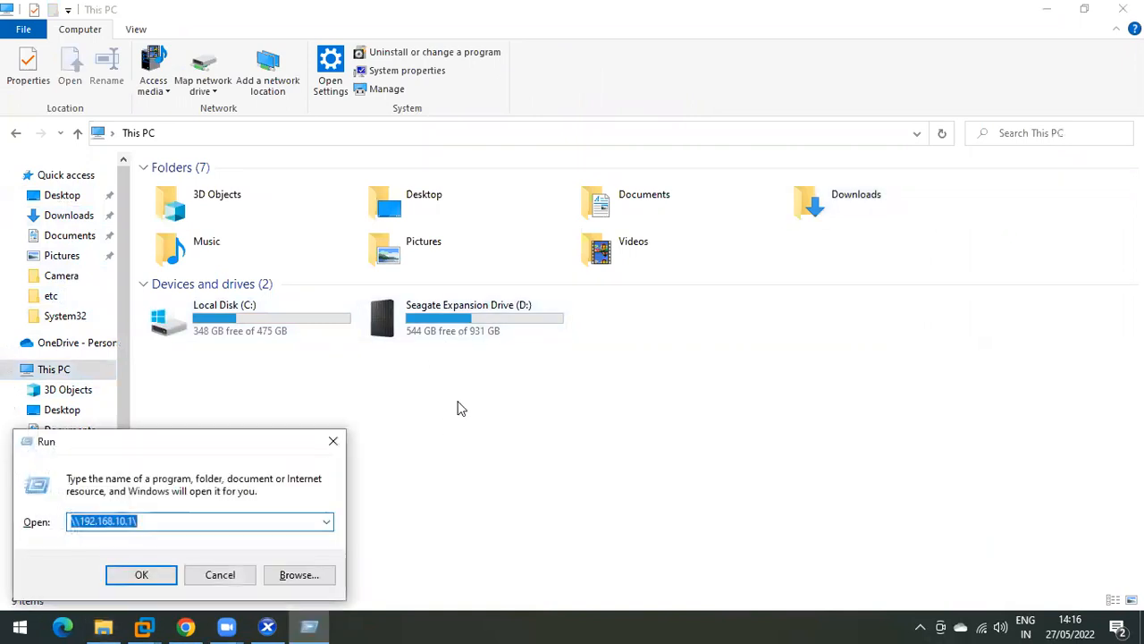
type("cmd")
key("Return")
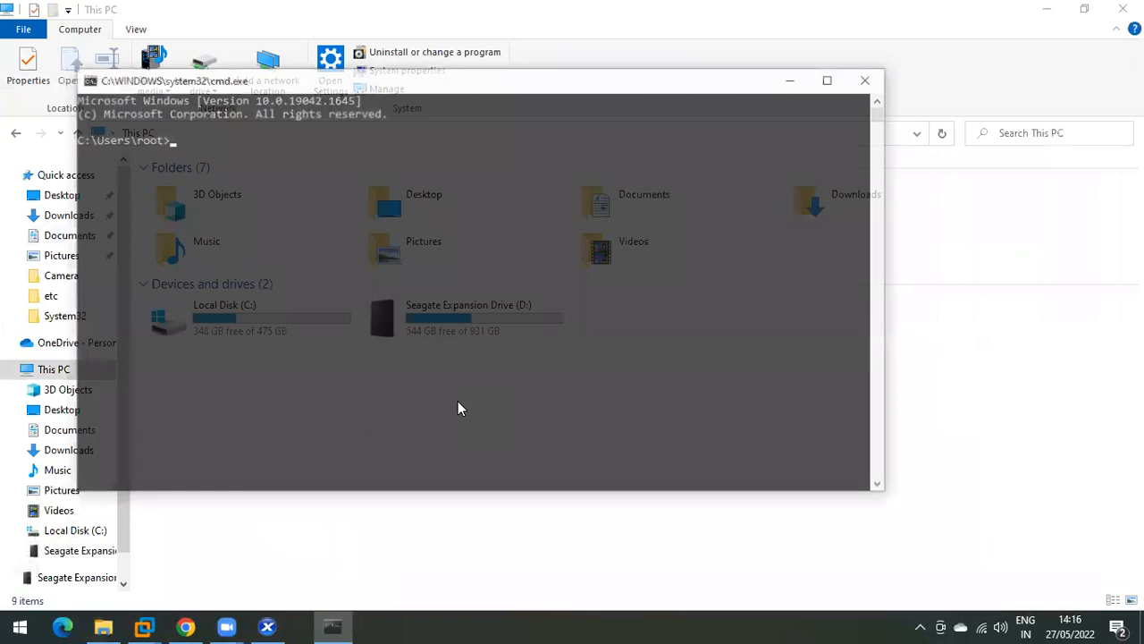
type("xen")
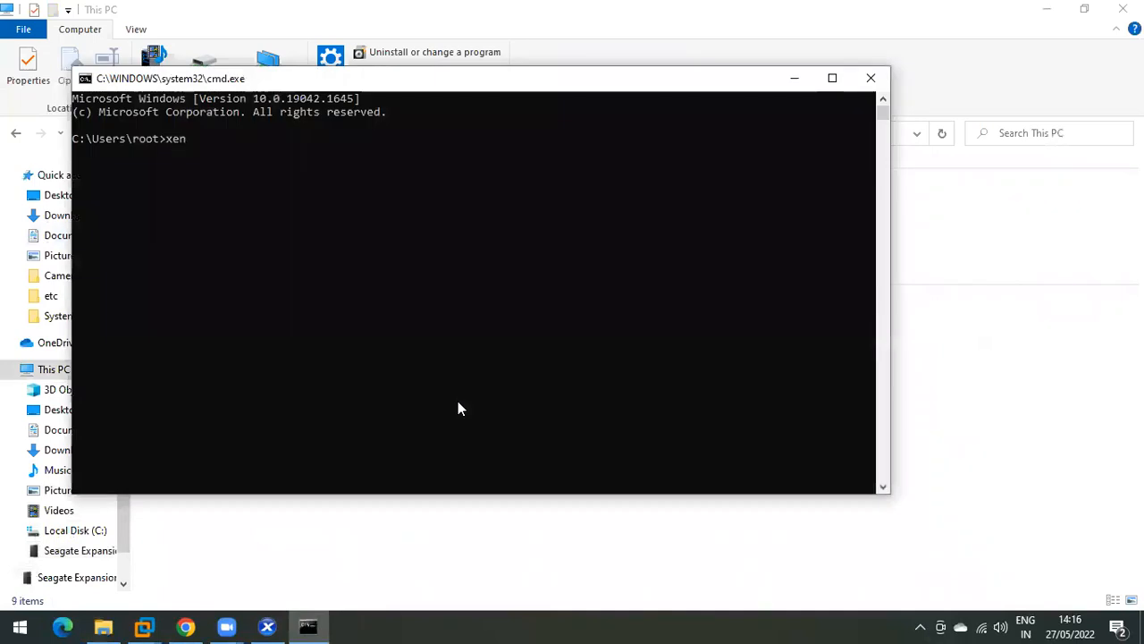
key("BackSpace")
key("BackSpace")
key("BackSpace")
type("ping ")
type("19")
type("3")
key("BackSpace")
type("2.168.10.101")
key("Return")
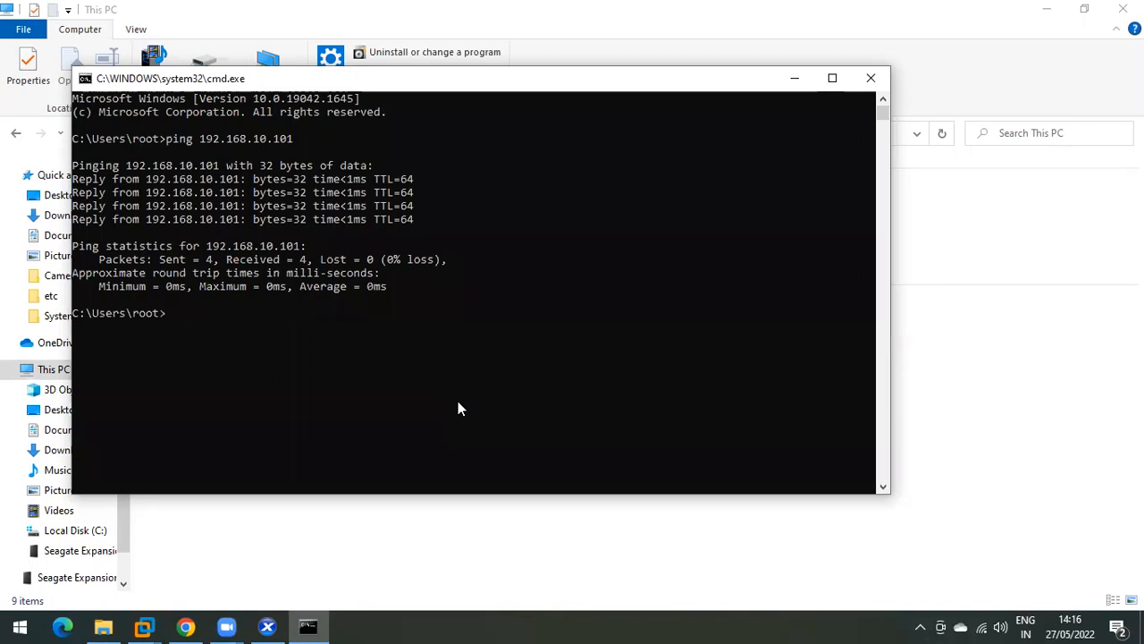
Ping the host by its short name xenserver-01 twice to test name resolution
key("Up")
key("BackSpace")
key("BackSpace")
key("BackSpace")
key("BackSpace")
key("BackSpace")
key("BackSpace")
key("BackSpace")
key("BackSpace")
key("BackSpace")
key("BackSpace")
key("BackSpace")
key("BackSpace")
key("BackSpace")
key("BackSpace")
type("xenserver-01")
key("Return")
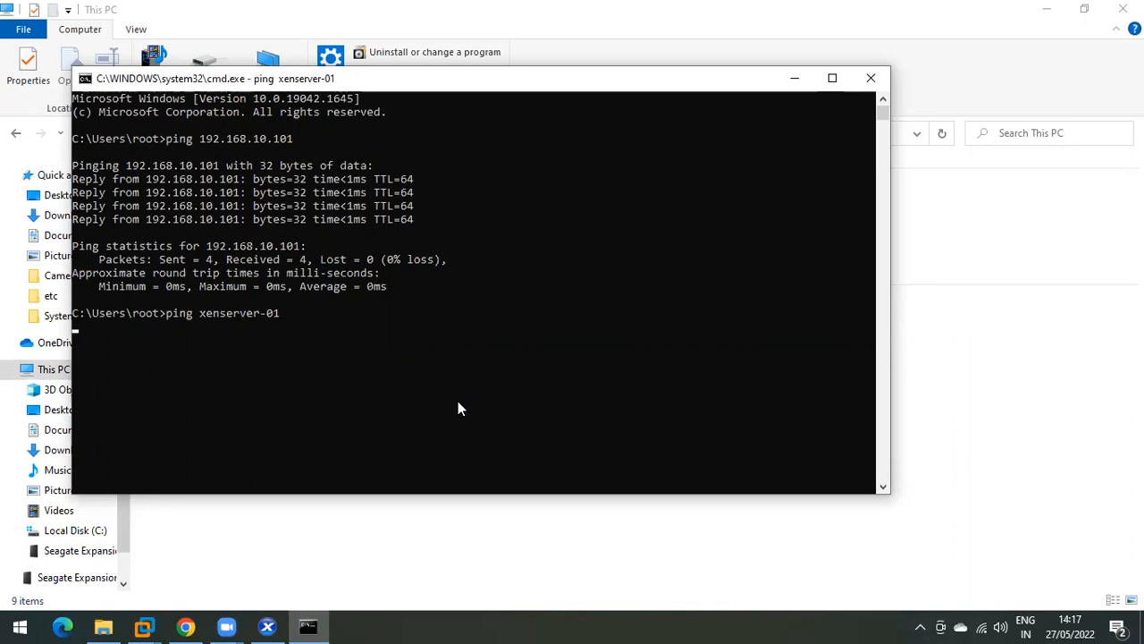
left_click(249, 354)
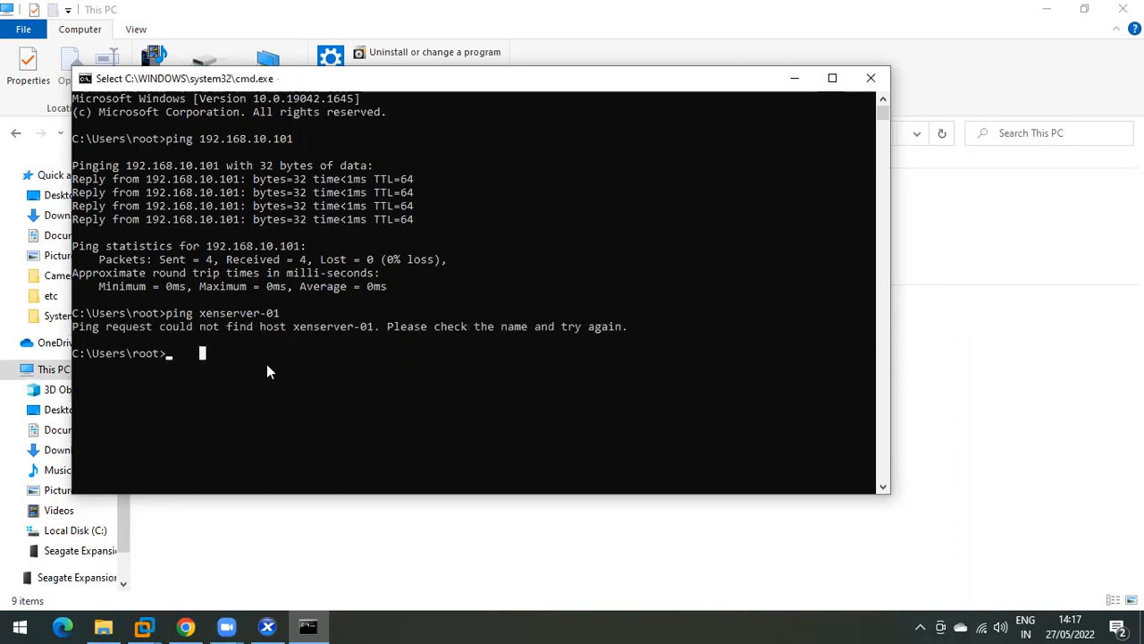
key("Escape")
key("Up")
key("Return")
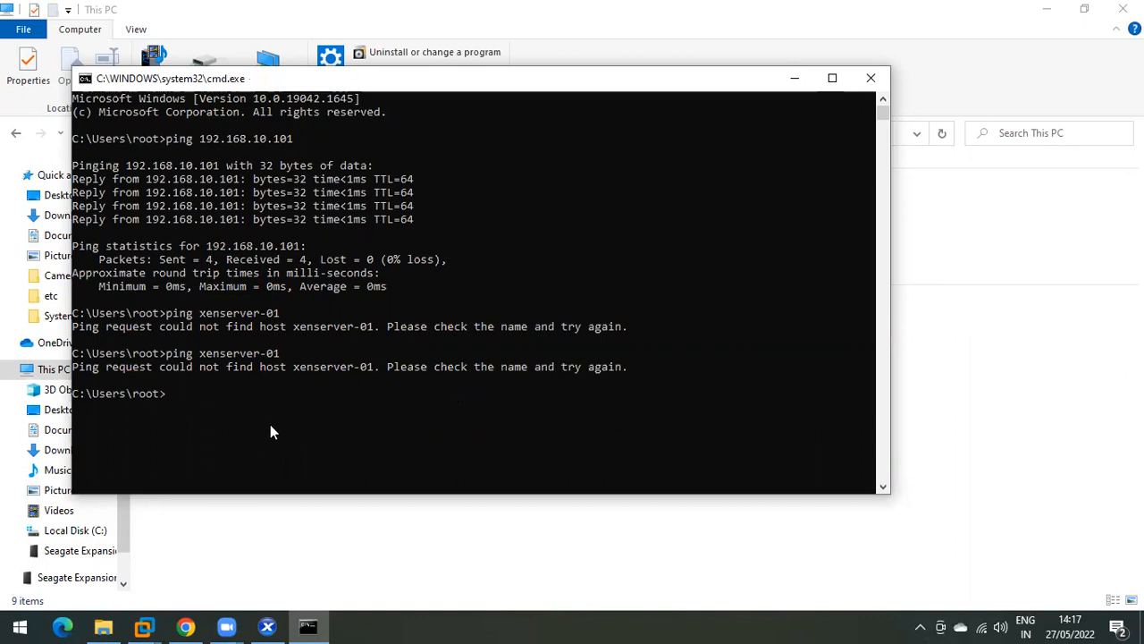
left_click_drag(341, 78, 390, 78)
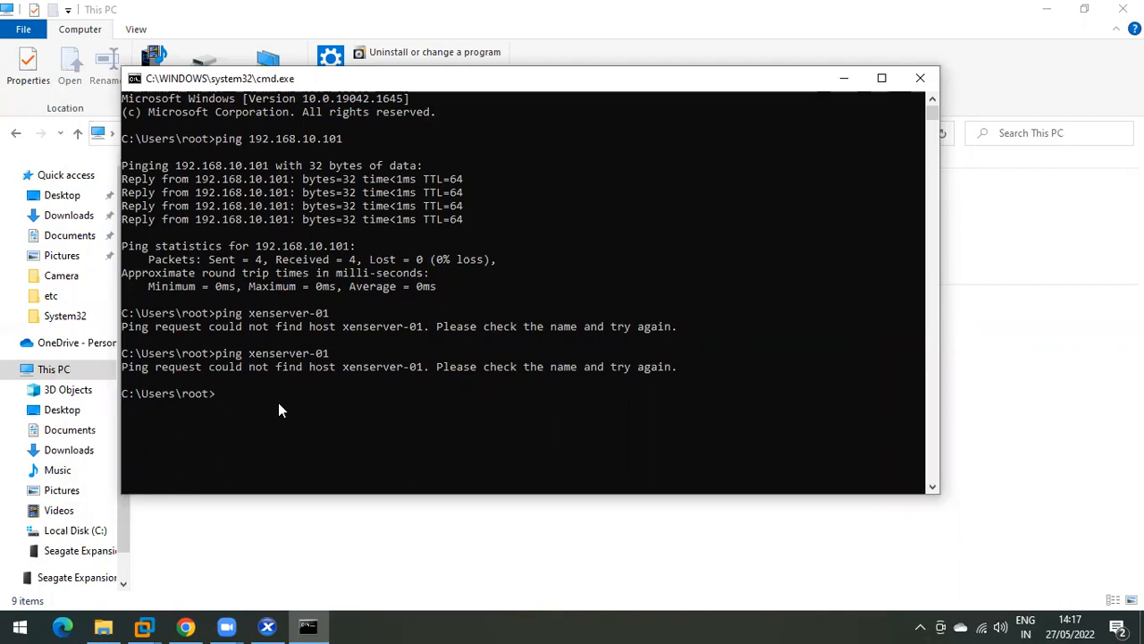
Open the hosts file from the Windows System32 drivers\etc folder in Notepad and maximize it
key("super+r")
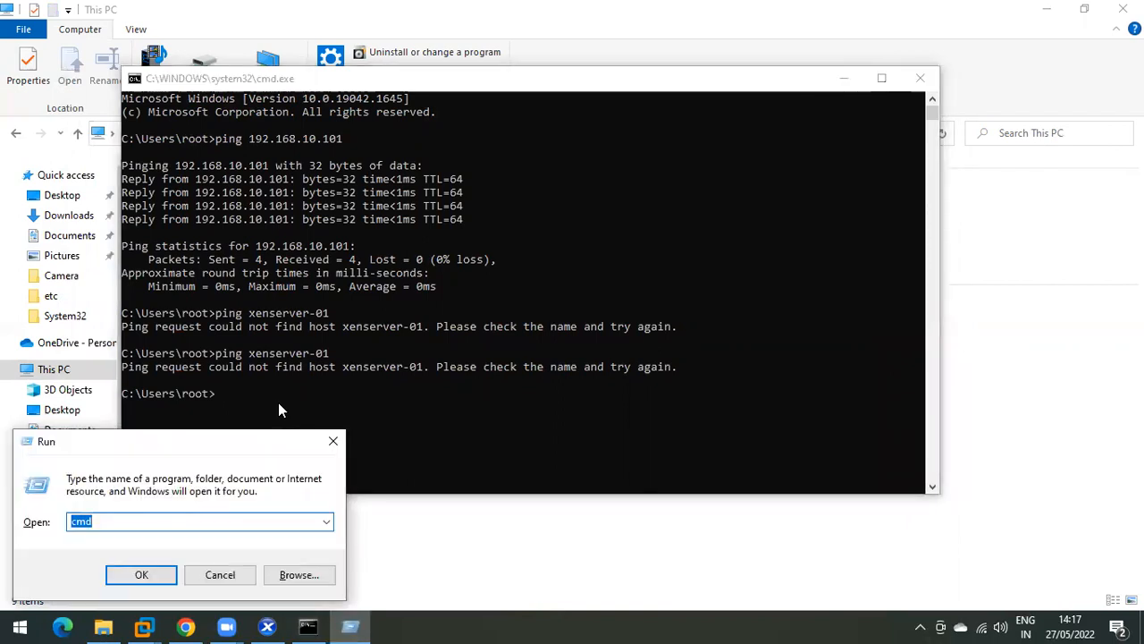
type("drivers")
key("Down")
key("Return")
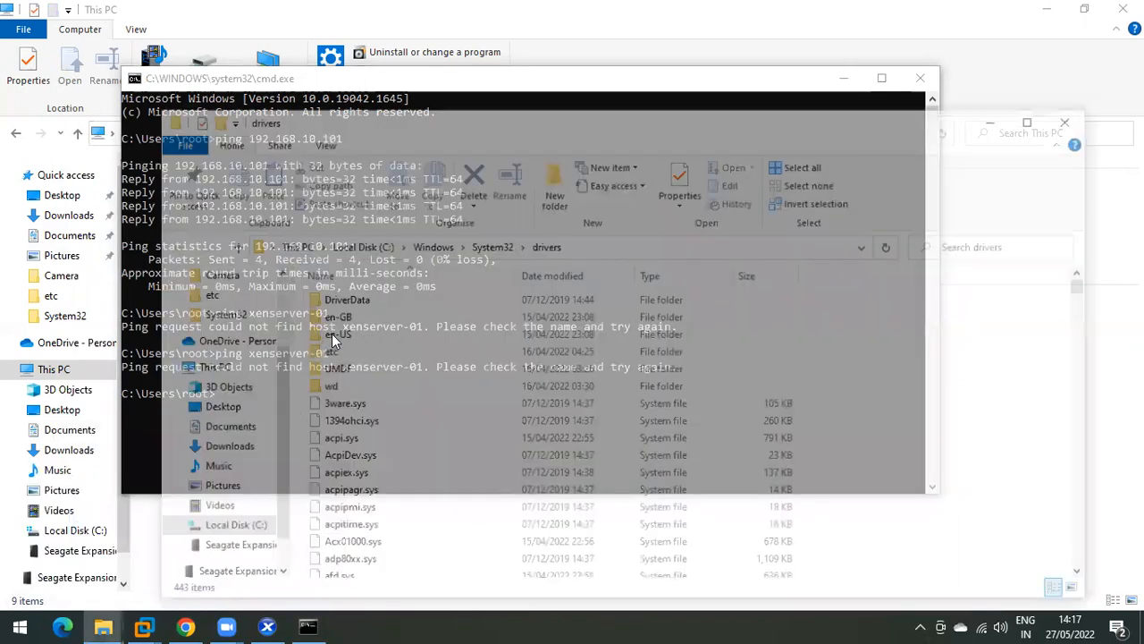
key("Return")
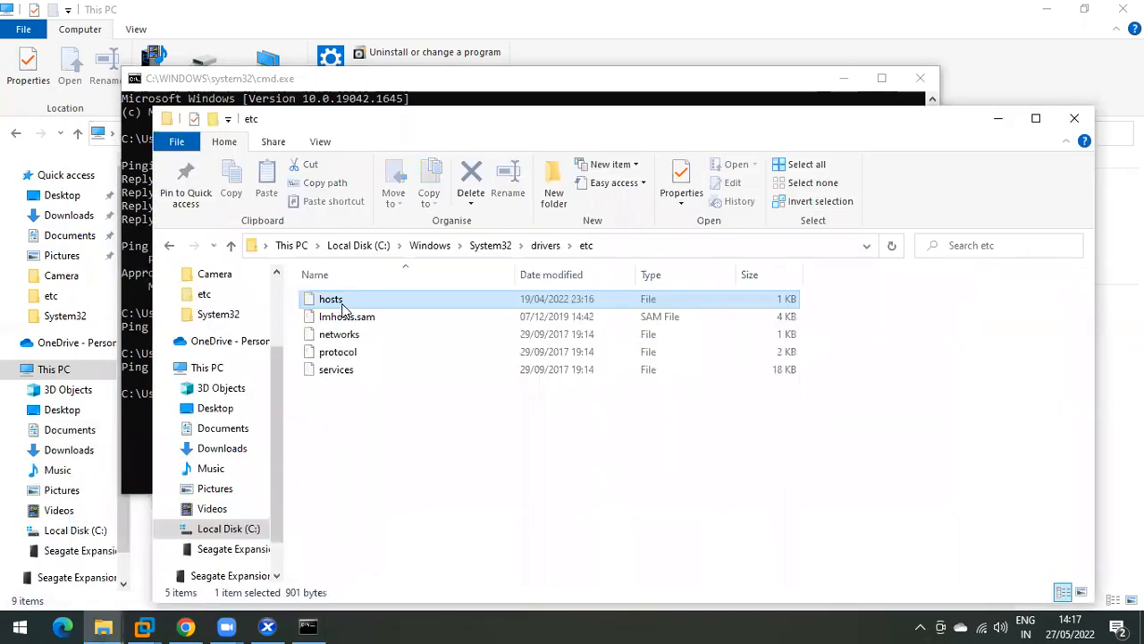
right_click(347, 304)
left_click(407, 282)
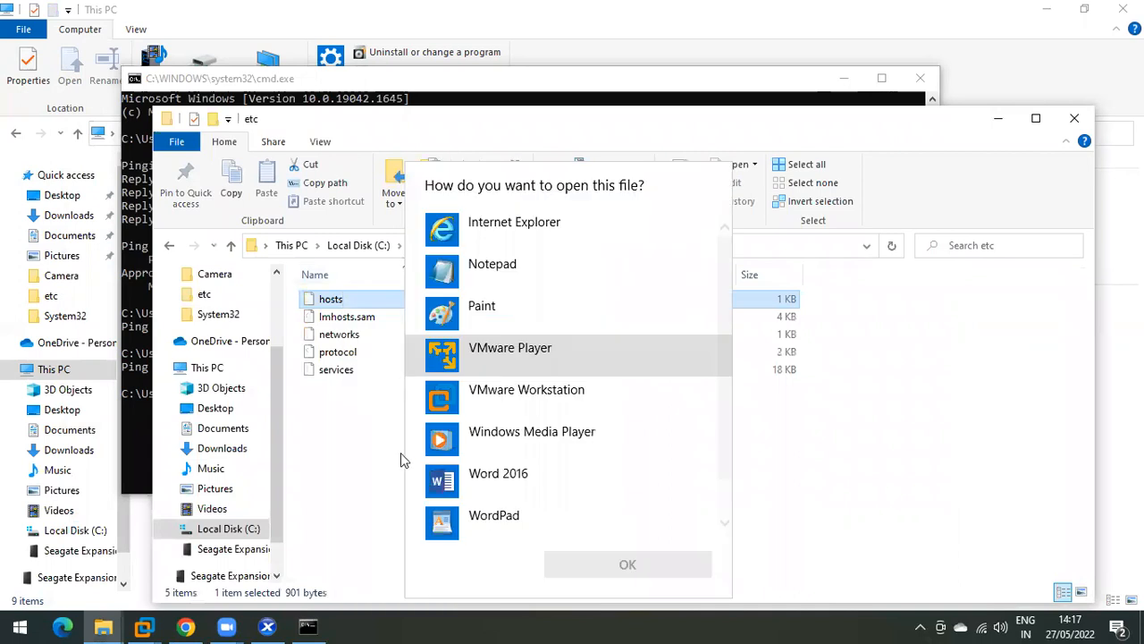
left_click(518, 264)
key("Return")
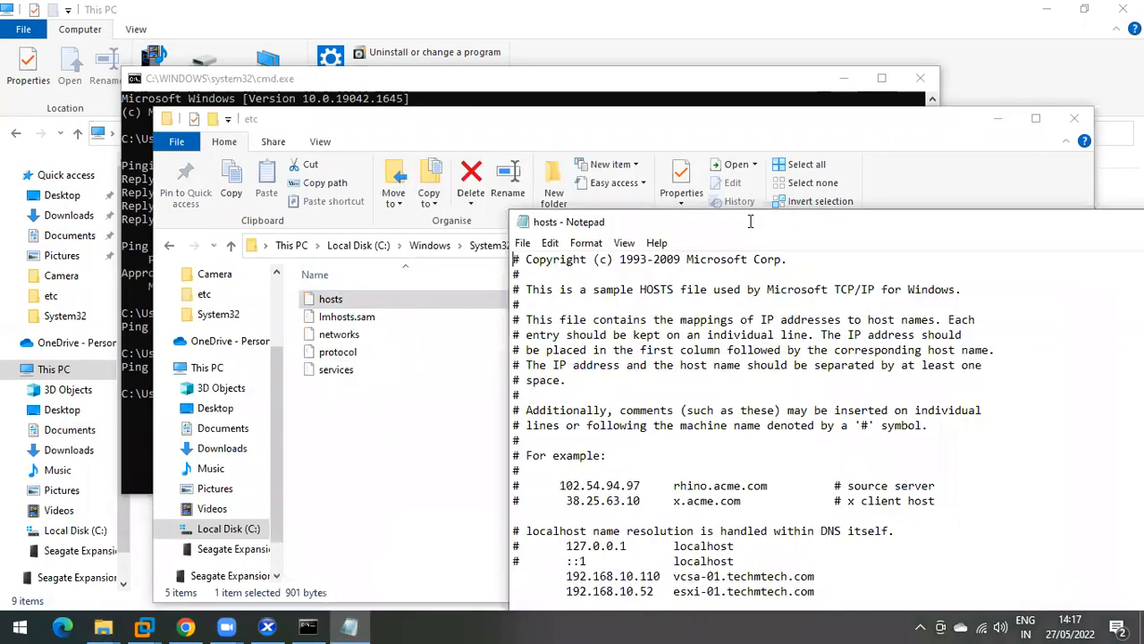
double_click(751, 222)
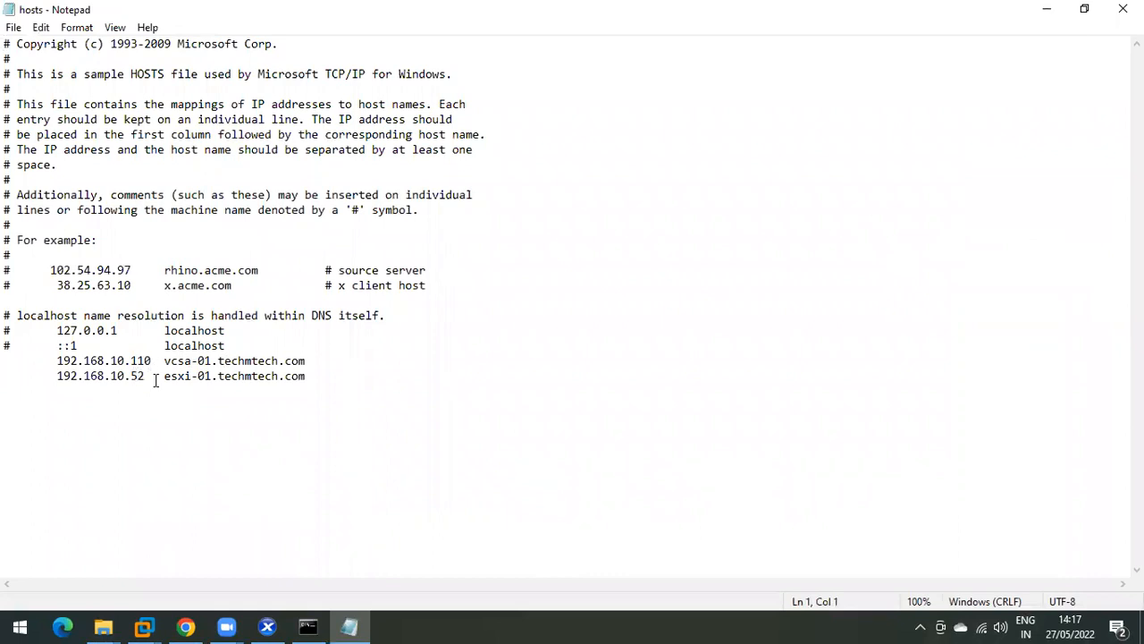
Delete the esxi-01.techmtech.com entry from the hosts file
left_click(313, 376)
left_click(43, 373, "shift")
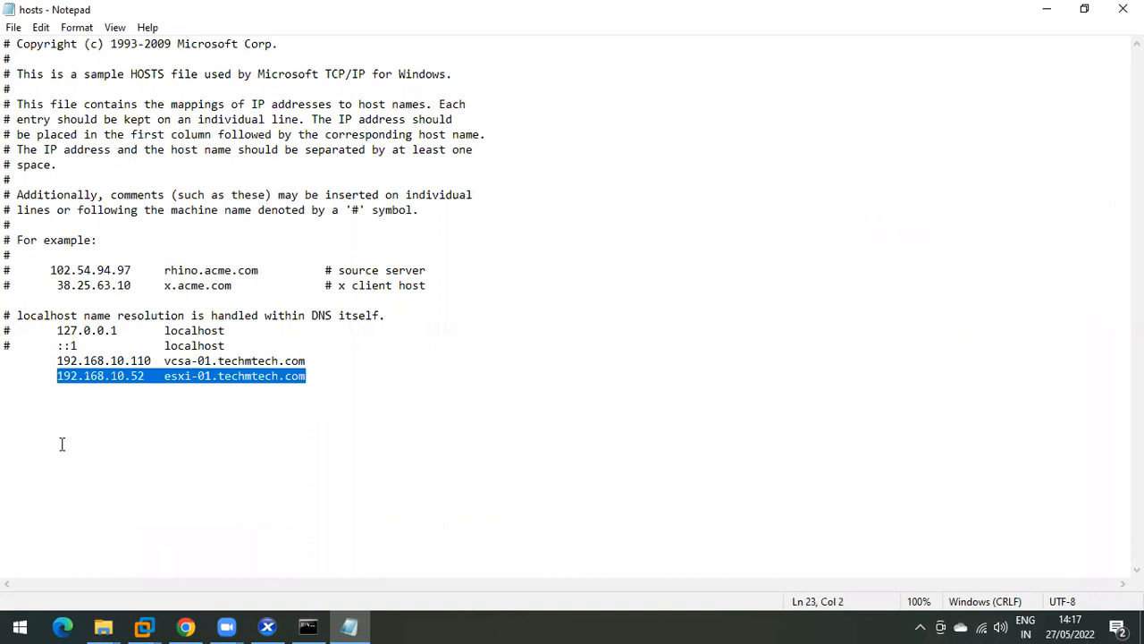
key("Delete")
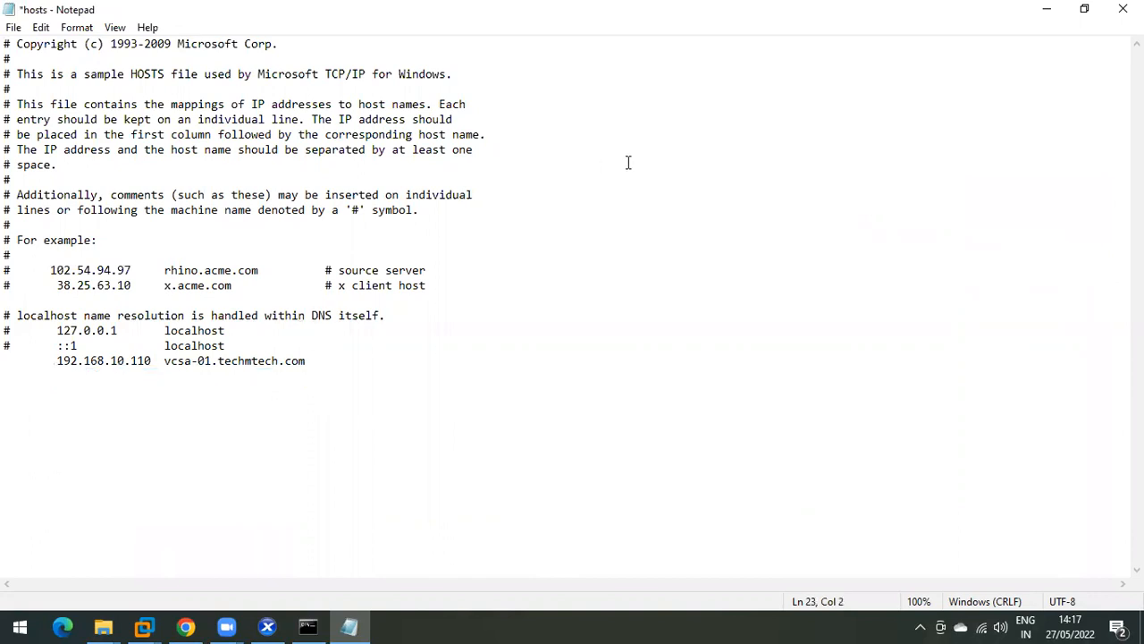
Replace the host name vcsa-01.techmtech.com in the remaining entry with xenserver-01.techmtech.com
left_click(312, 360)
key("BackSpace")
key("BackSpace")
key("BackSpace")
key("BackSpace")
key("BackSpace")
key("BackSpace")
key("BackSpace")
key("BackSpace")
key("BackSpace")
key("BackSpace")
key("BackSpace")
key("BackSpace")
key("BackSpace")
key("BackSpace")
key("BackSpace")
key("BackSpace")
key("BackSpace")
key("BackSpace")
key("BackSpace")
key("BackSpace")
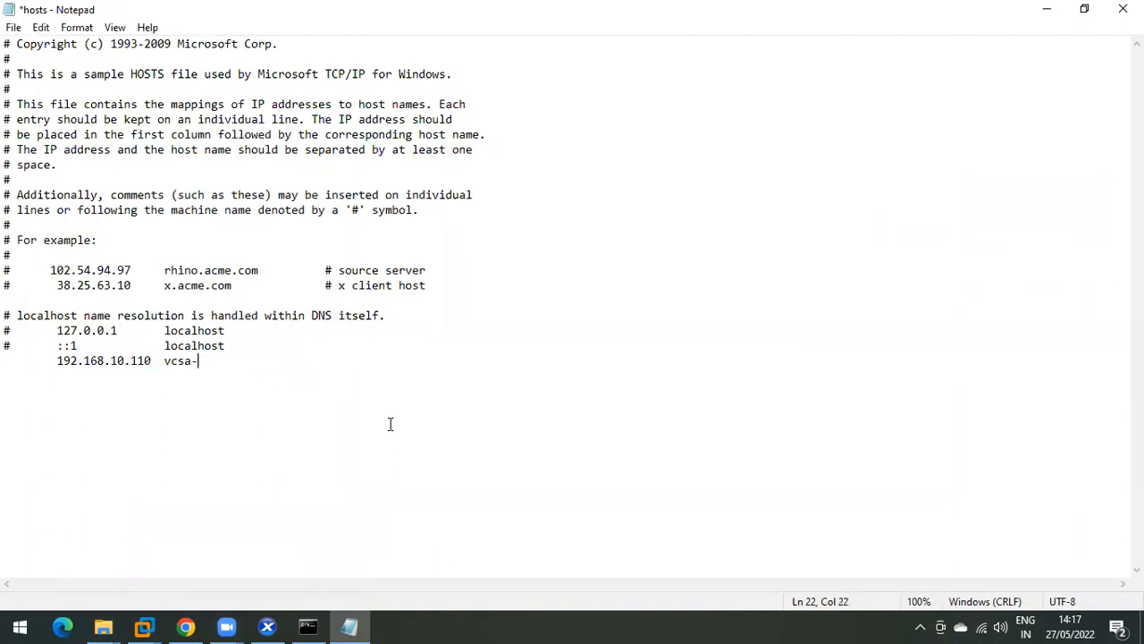
type("xenserver-01.techmtech.com")
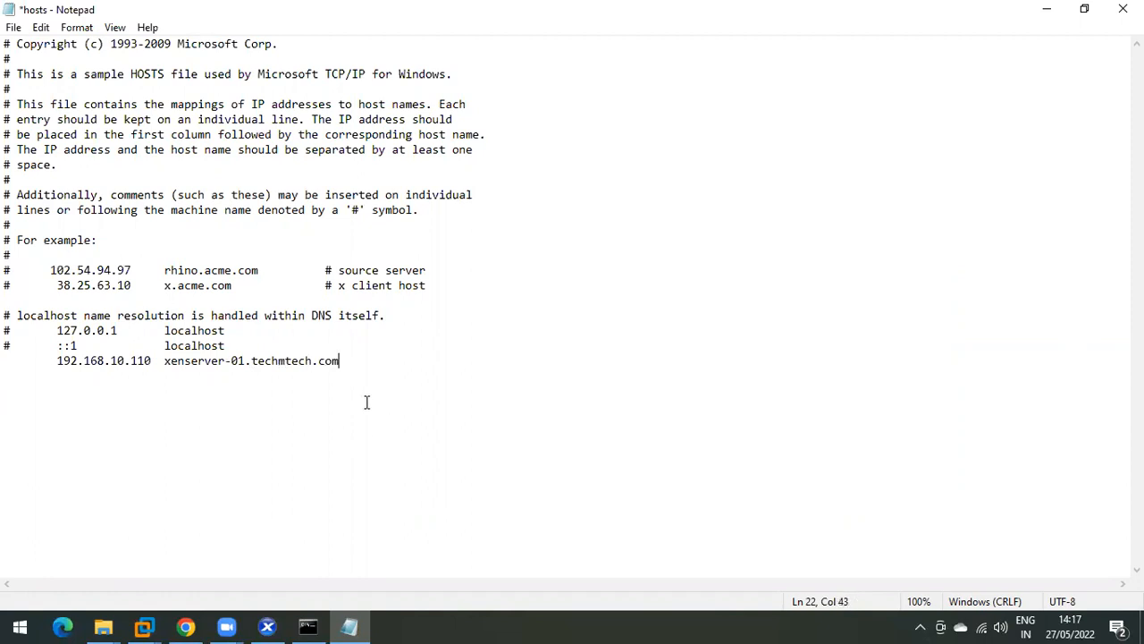
Set the xenserver-01.techmtech.com entry's IP address to 192.168.10.101, then save and close the hosts file
left_click(148, 361)
key("BackSpace")
key("BackSpace")
type("01")
left_click(14, 28)
left_click(36, 103)
left_click(1123, 9)
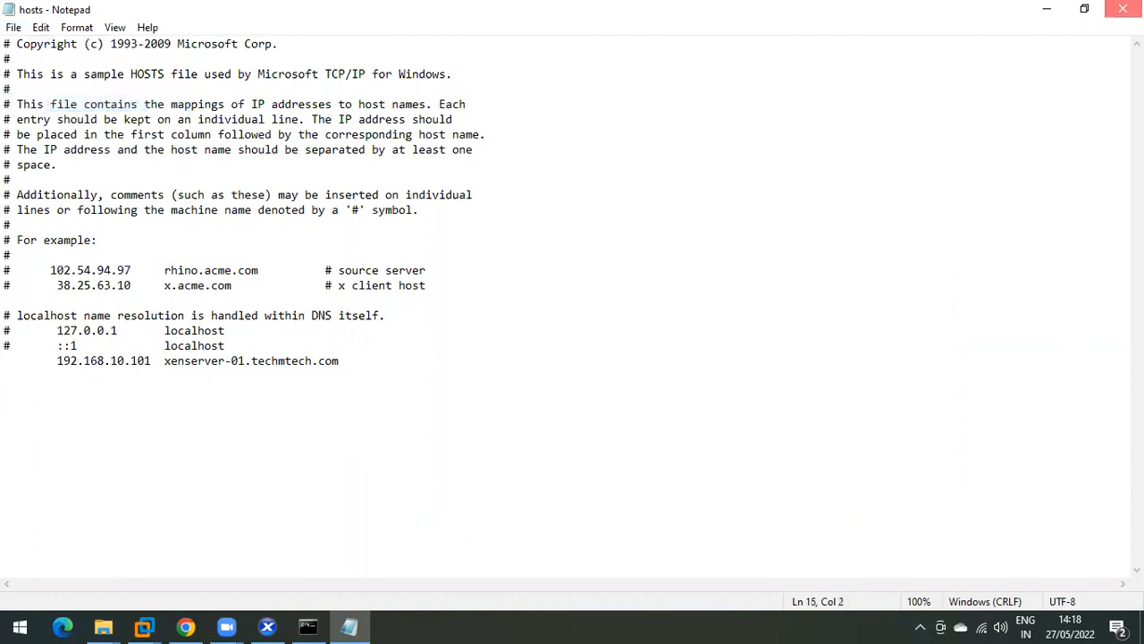
Return to the command prompt and repeat the xenserver-01 ping with the edited hosts file
left_click(142, 145)
left_click(233, 396)
key("Up")
key("Return")
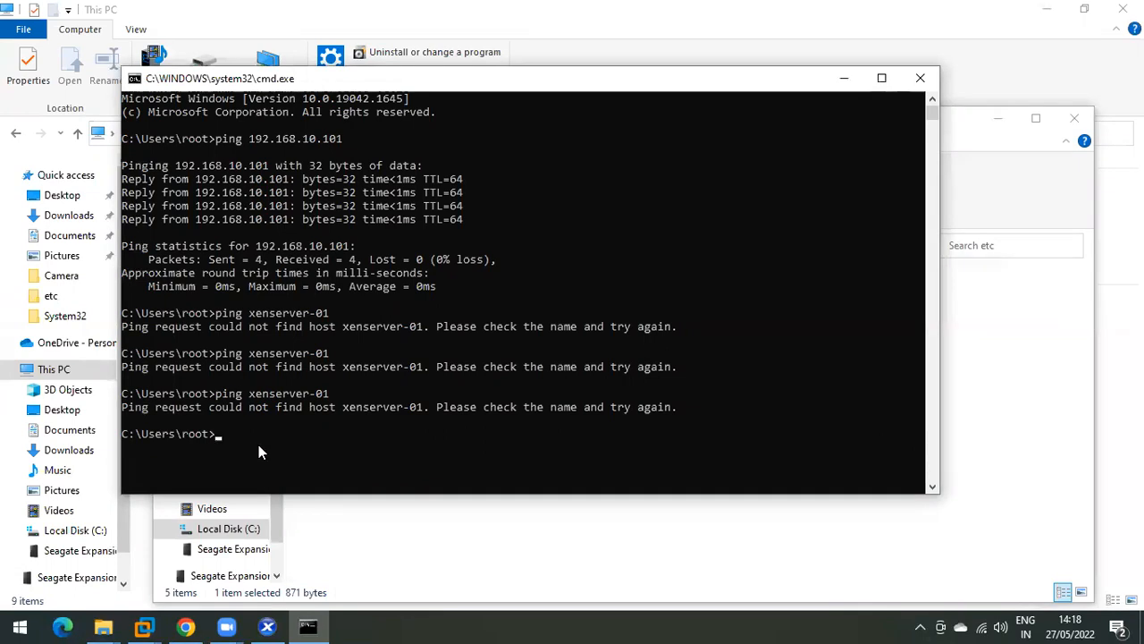
Ping the full name xenserver-01.techmtech.com and highlight the resolved host name and address in the output
key("Up")
type(".techmte")
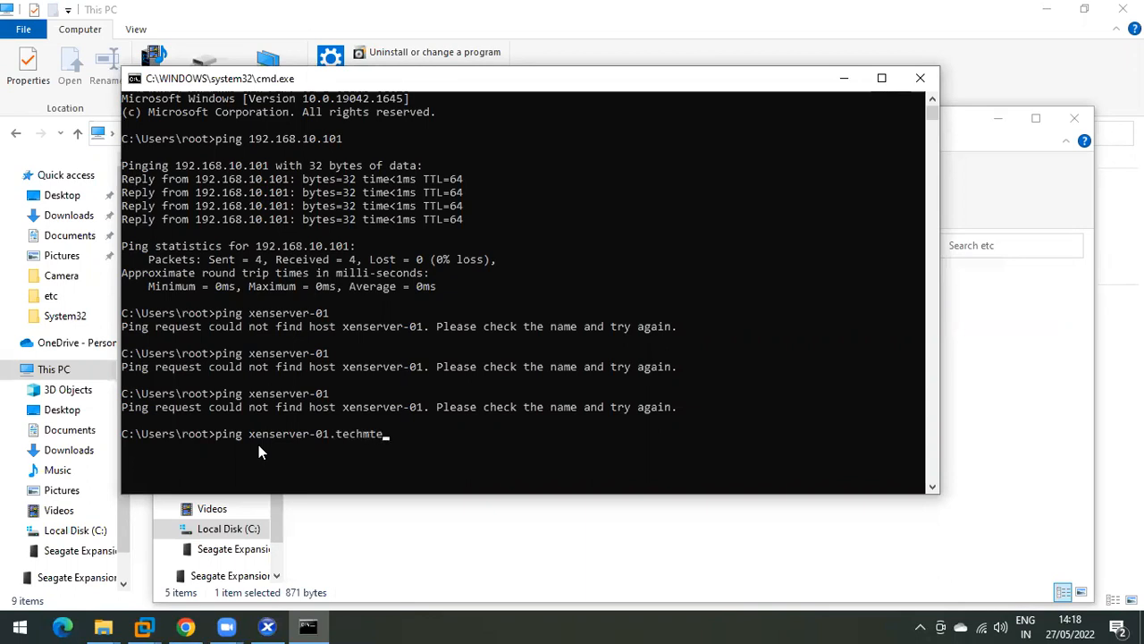
type("ch.com")
key("Return")
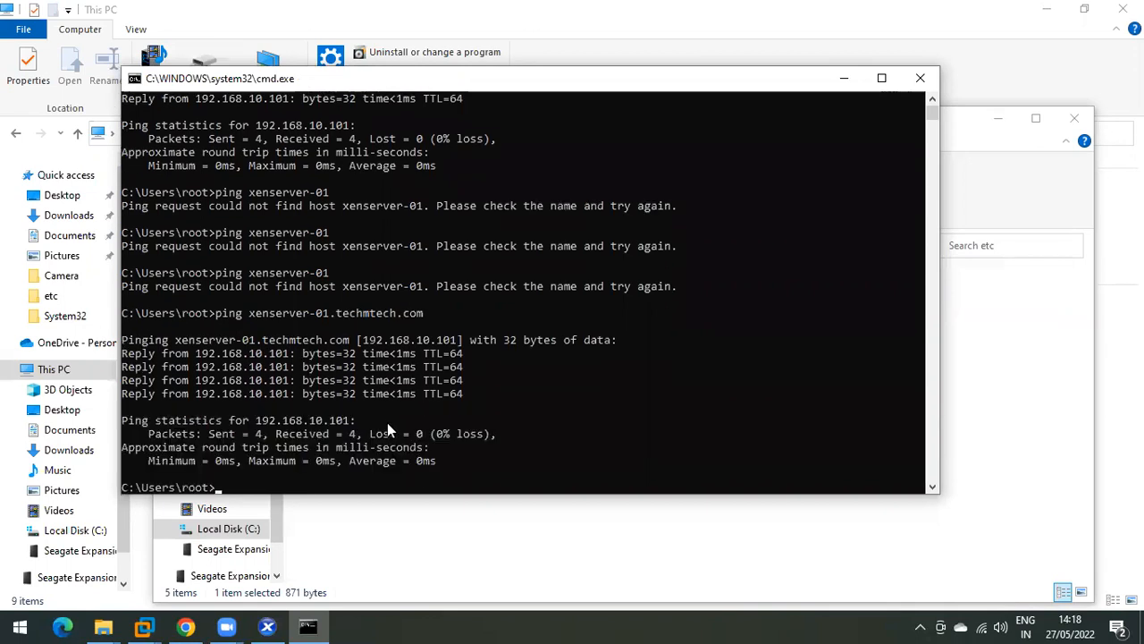
left_click(176, 340)
left_click_drag(265, 345, 290, 358)
right_click(339, 338)
left_click_drag(172, 342, 457, 343)
left_click(340, 340)
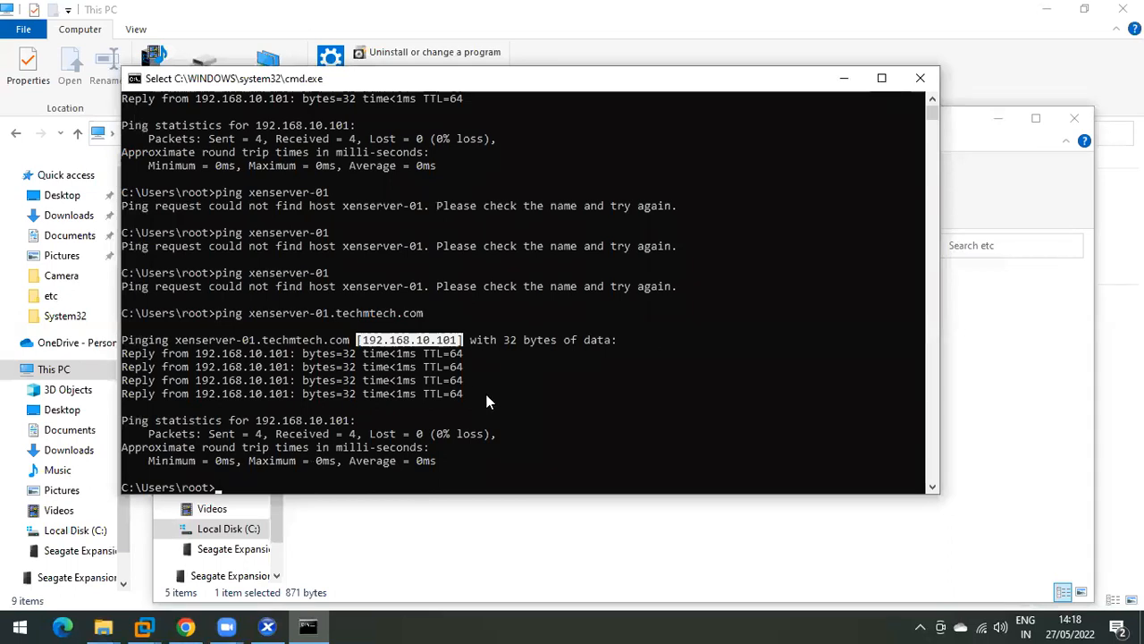
Close the command prompt and the etc folder, and minimize the This PC window to return to XenCenter
left_click(920, 78)
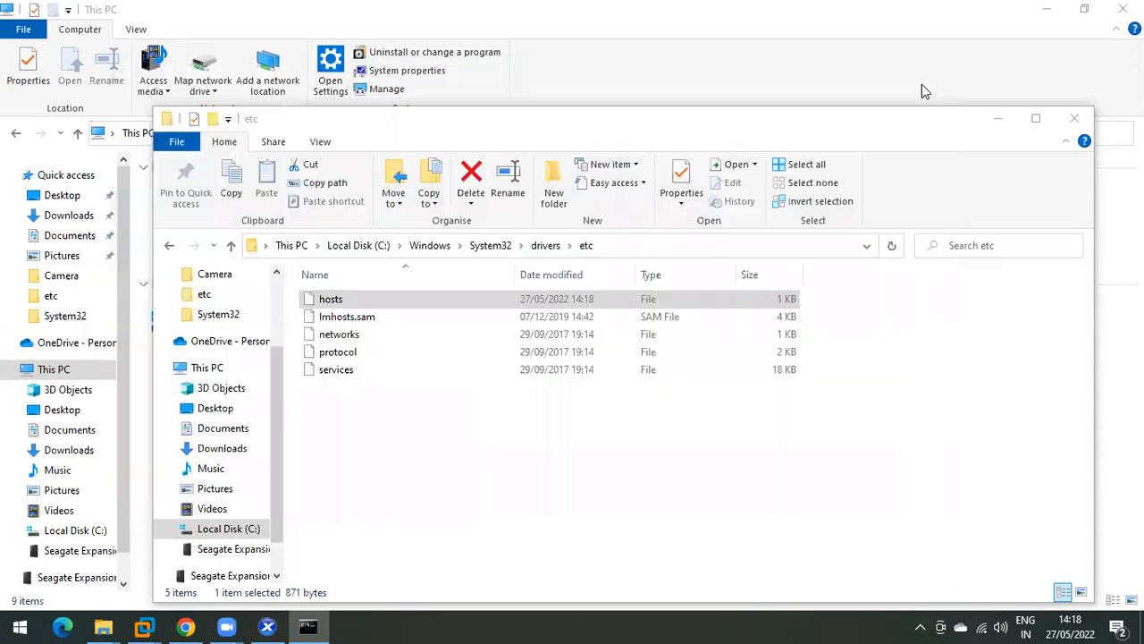
key("alt+F4")
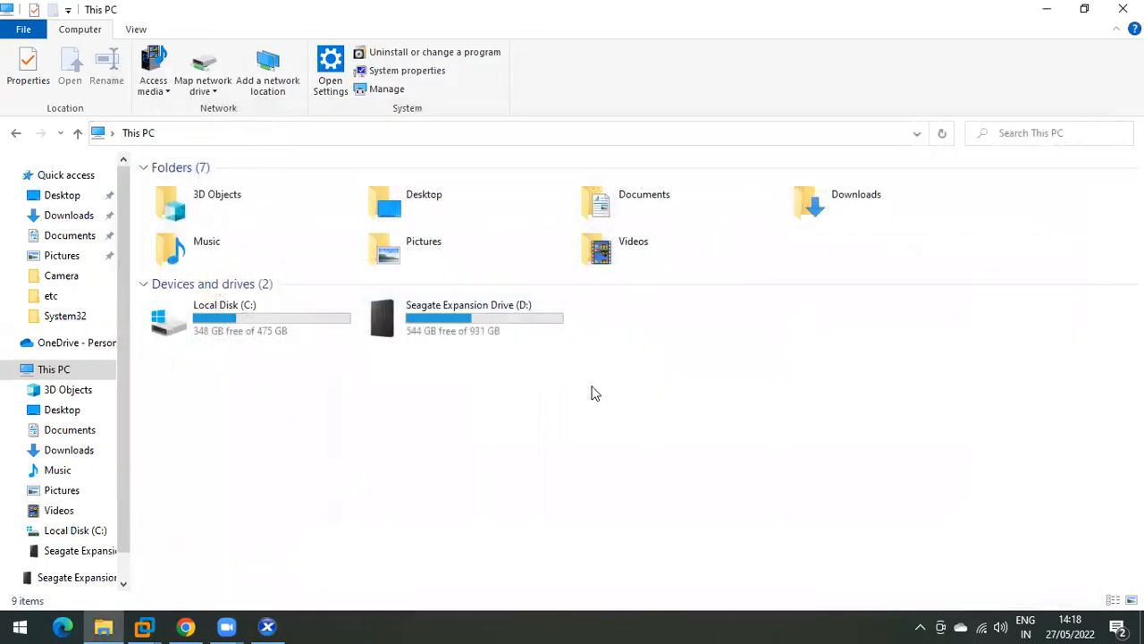
left_click(1047, 9)
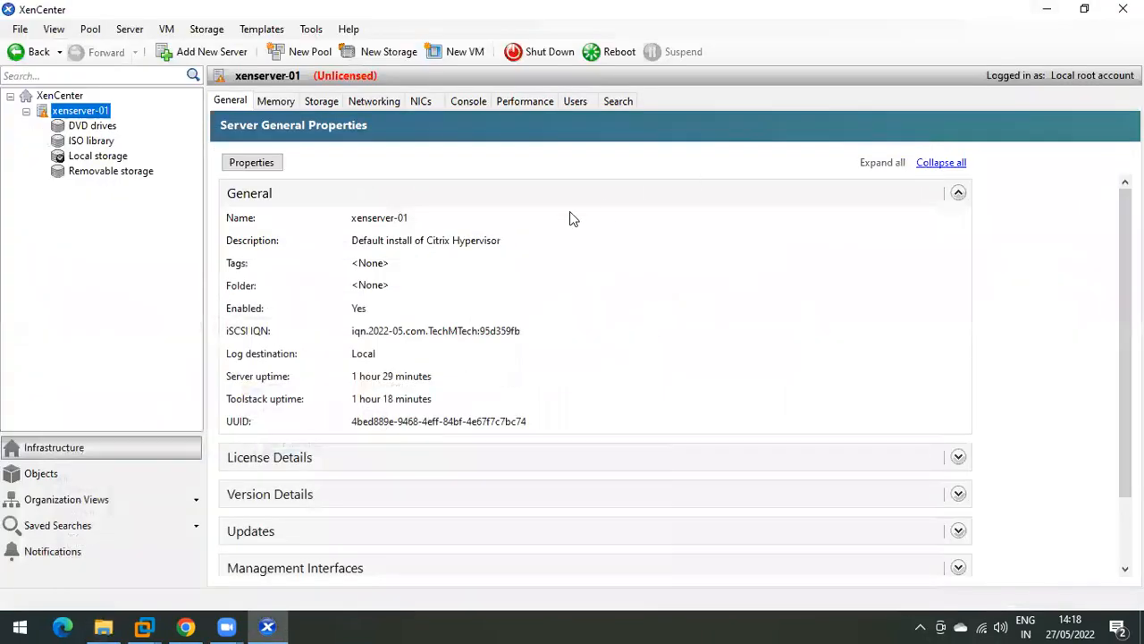
Start a new VM on xenserver-01 from the Windows Server 2019 (64-bit) template and name it Win2k19
right_click(78, 114)
left_click(96, 119)
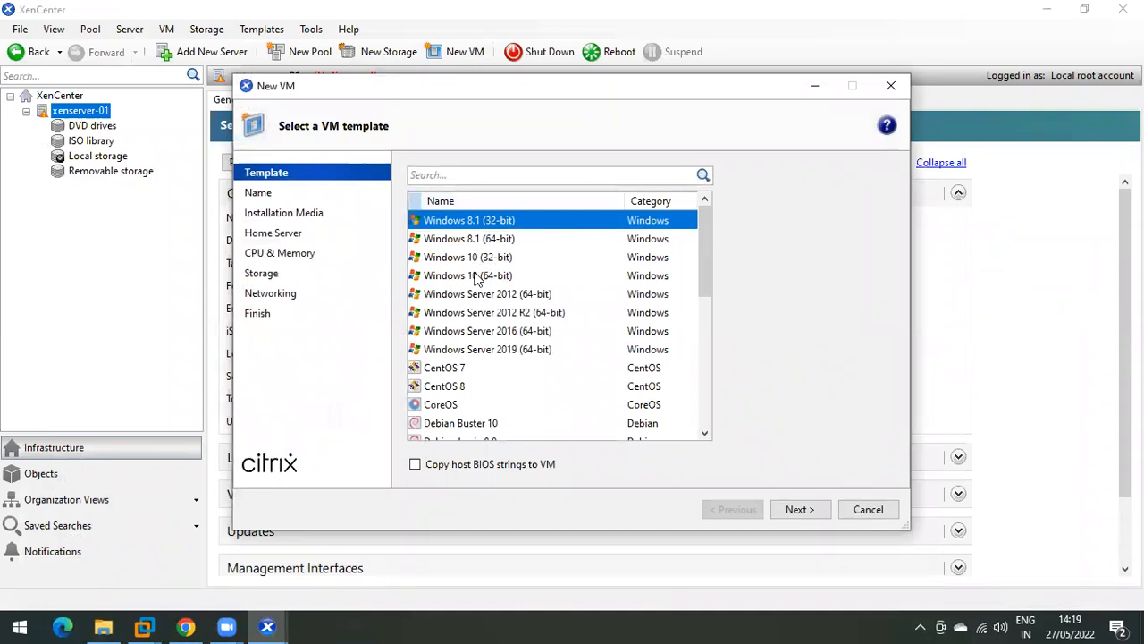
left_click(506, 349)
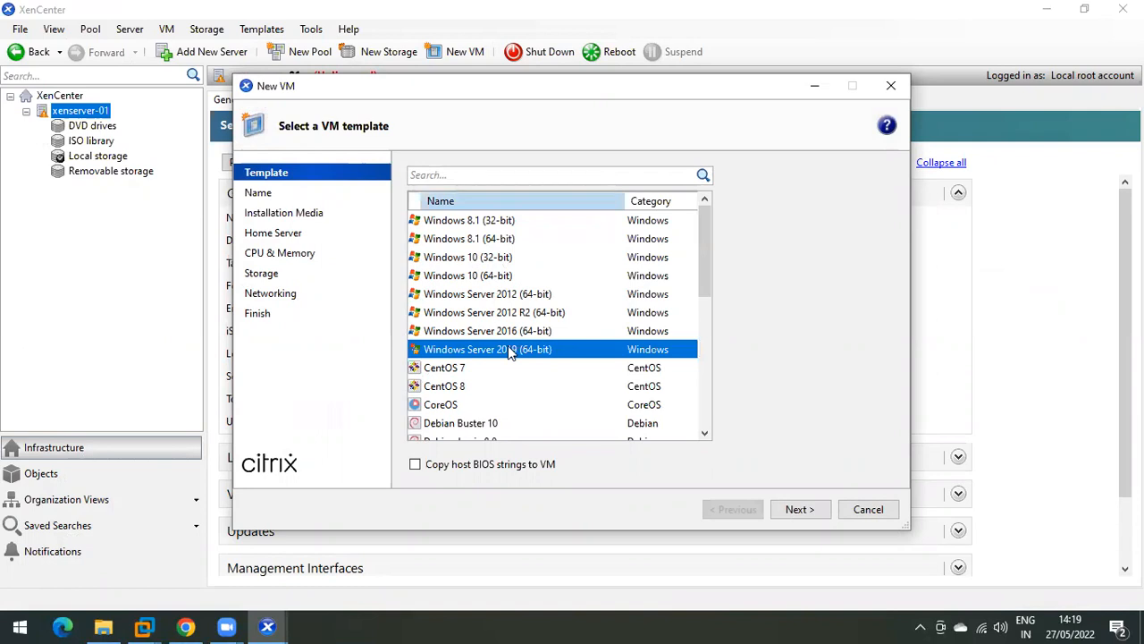
left_click(798, 506)
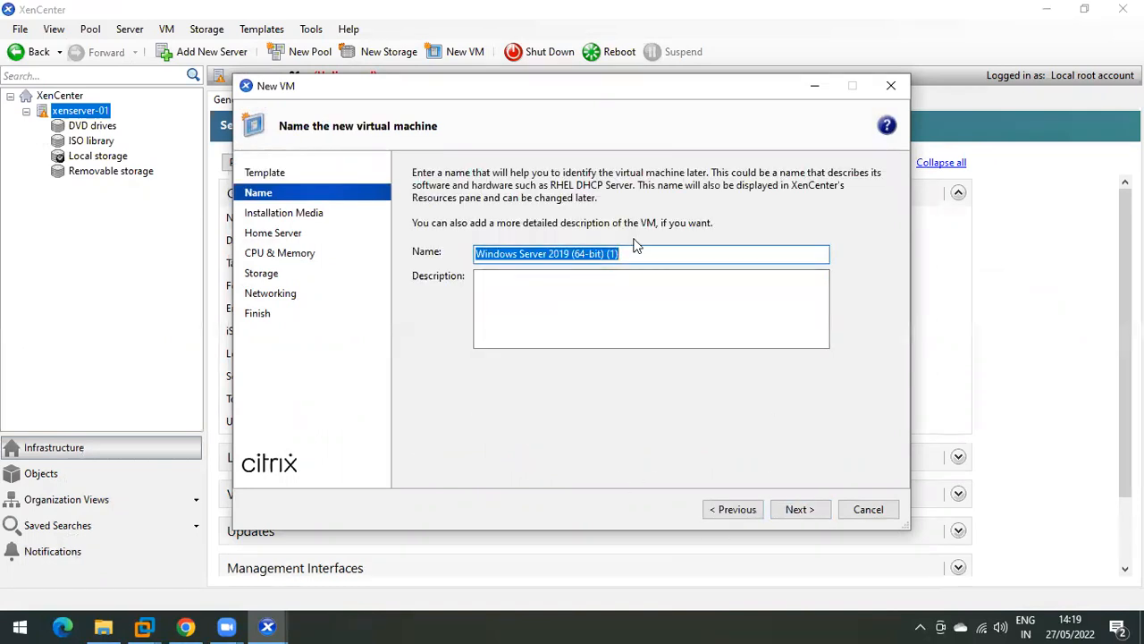
type("Win2k19")
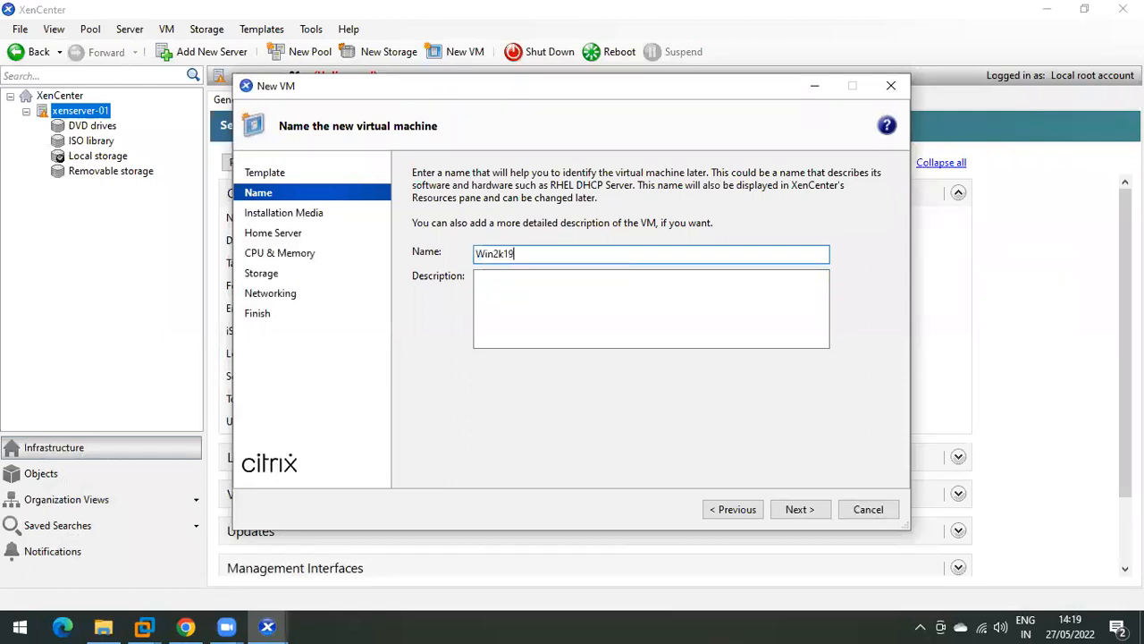
Choose Server 2019.iso from the ISO library as the installation media and keep UEFI Boot for the new VM
left_click(796, 509)
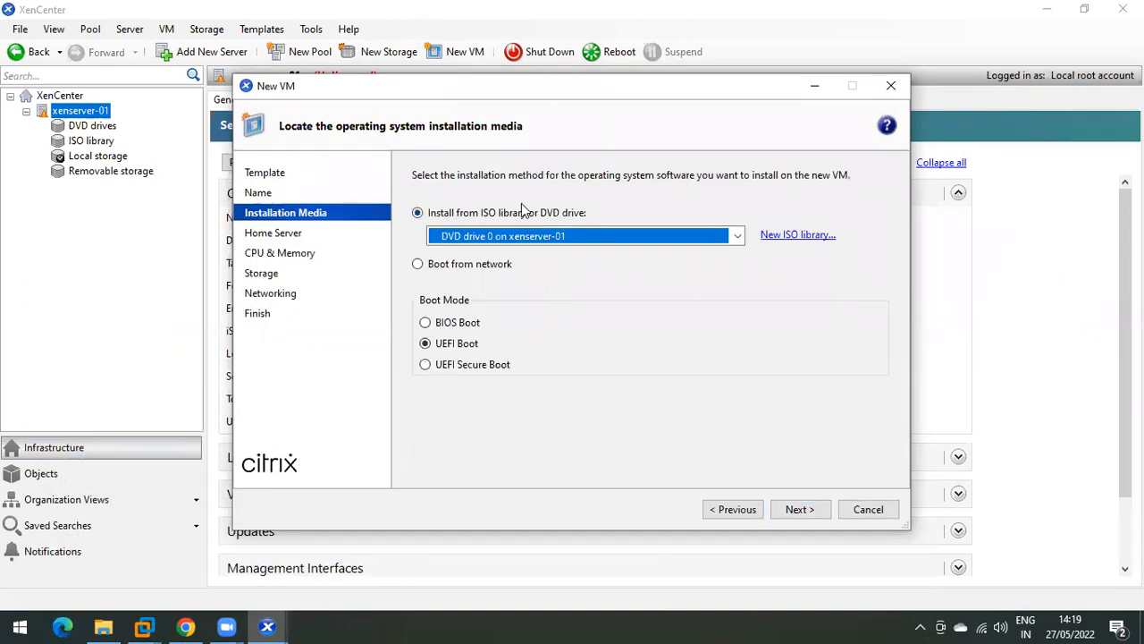
left_click(720, 236)
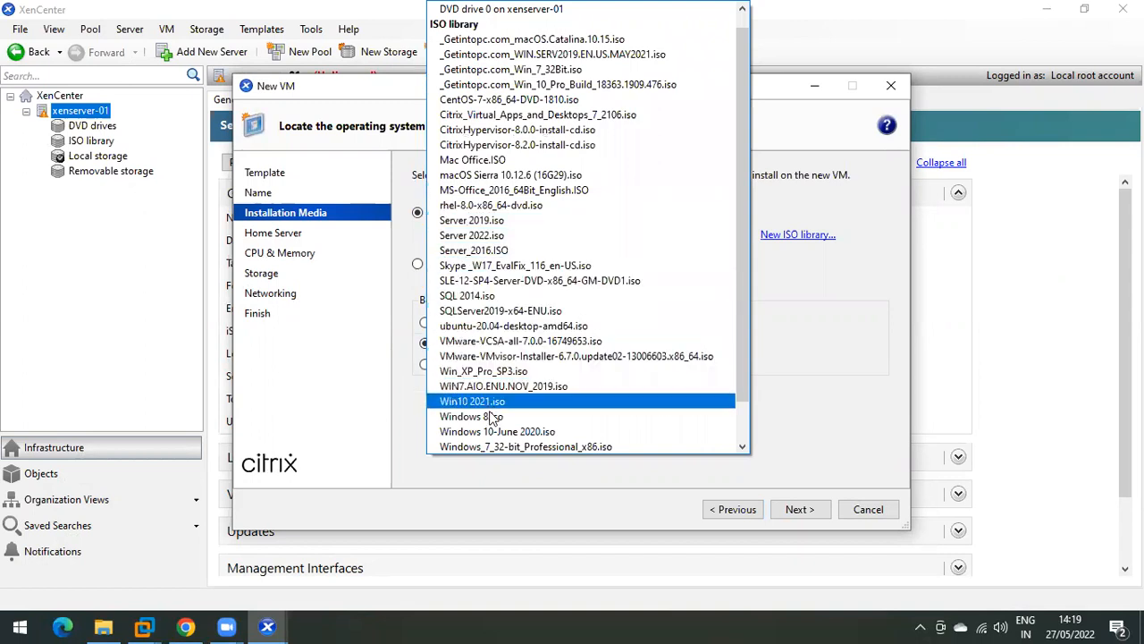
scroll(501, 295, "down", 1)
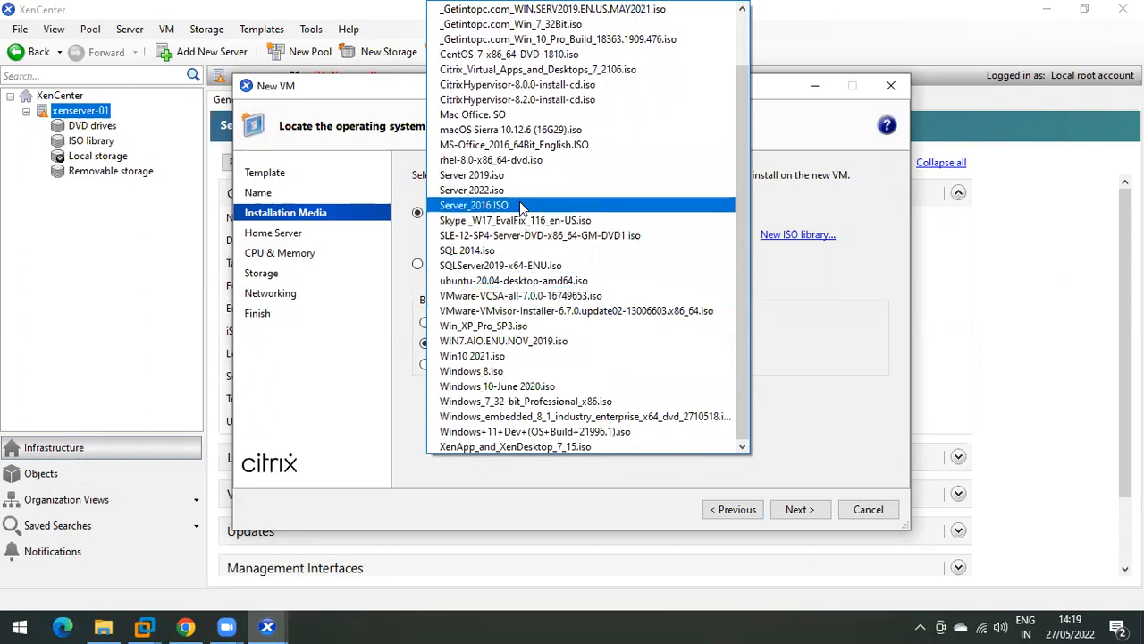
left_click(483, 177)
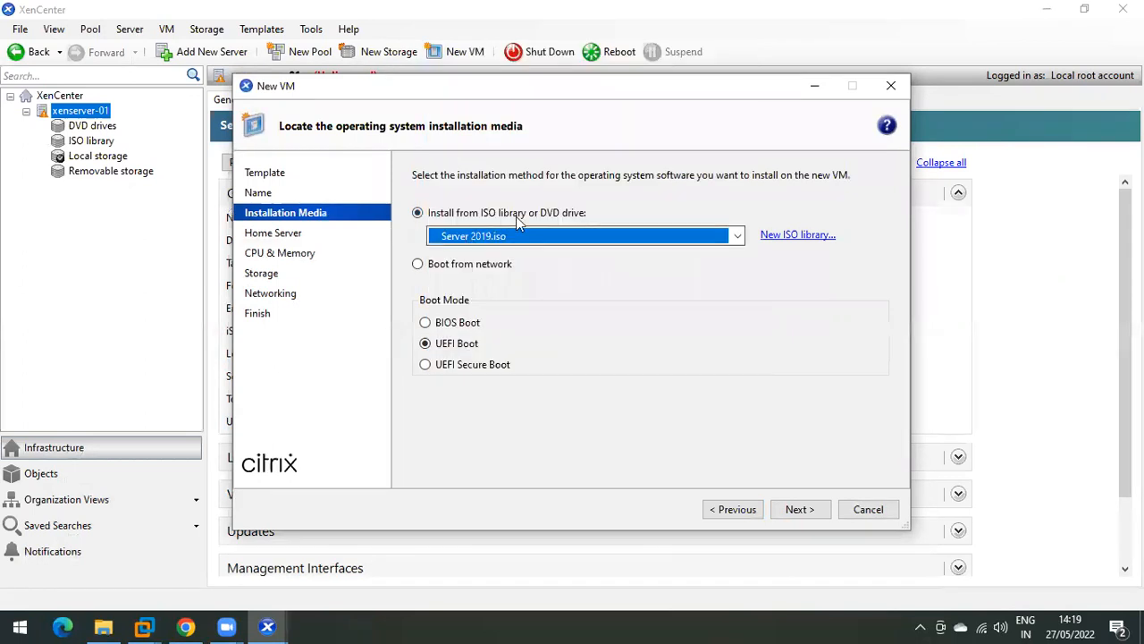
left_click(737, 236)
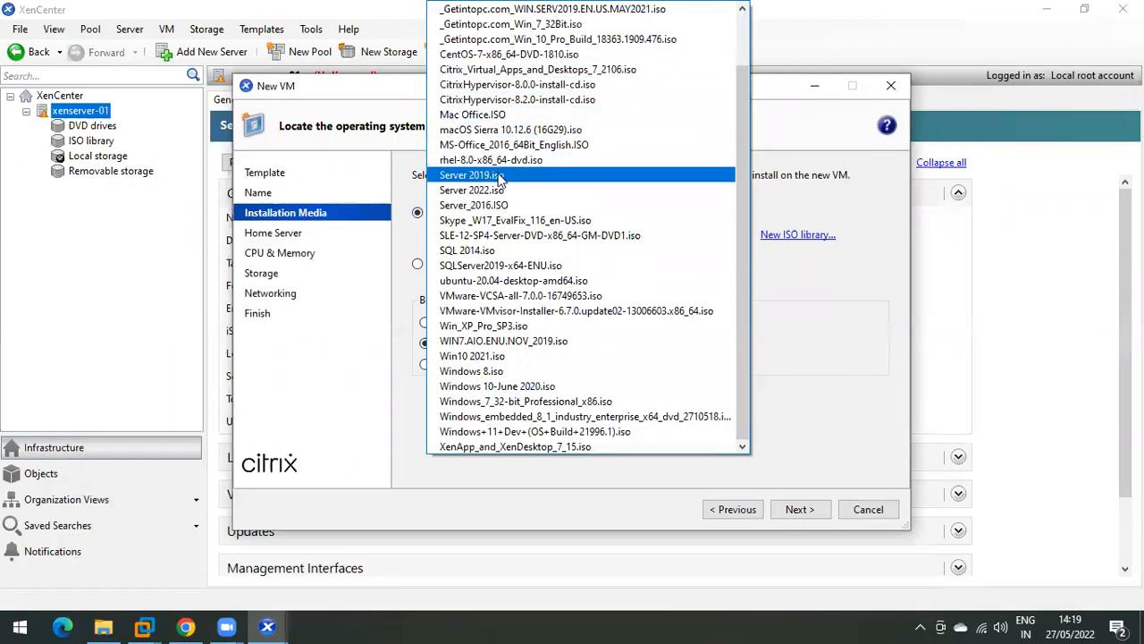
left_click(503, 176)
left_click(797, 510)
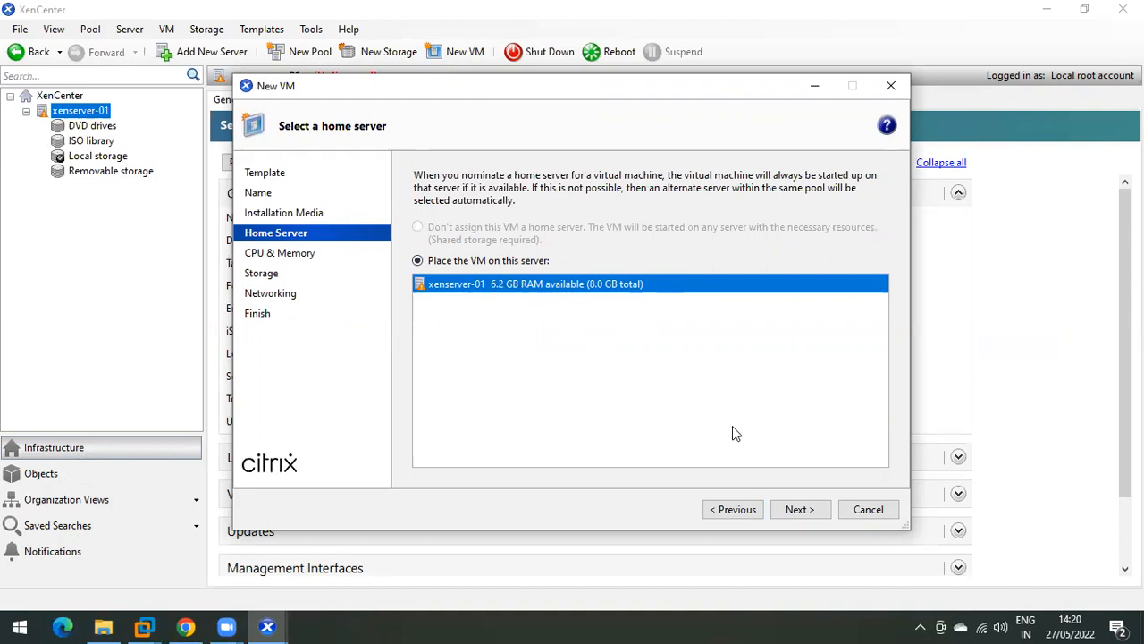
Keep xenserver-01 as home server and set the CPU topology to 2 sockets with 1 core per socket, with 2 GB memory
left_click(793, 512)
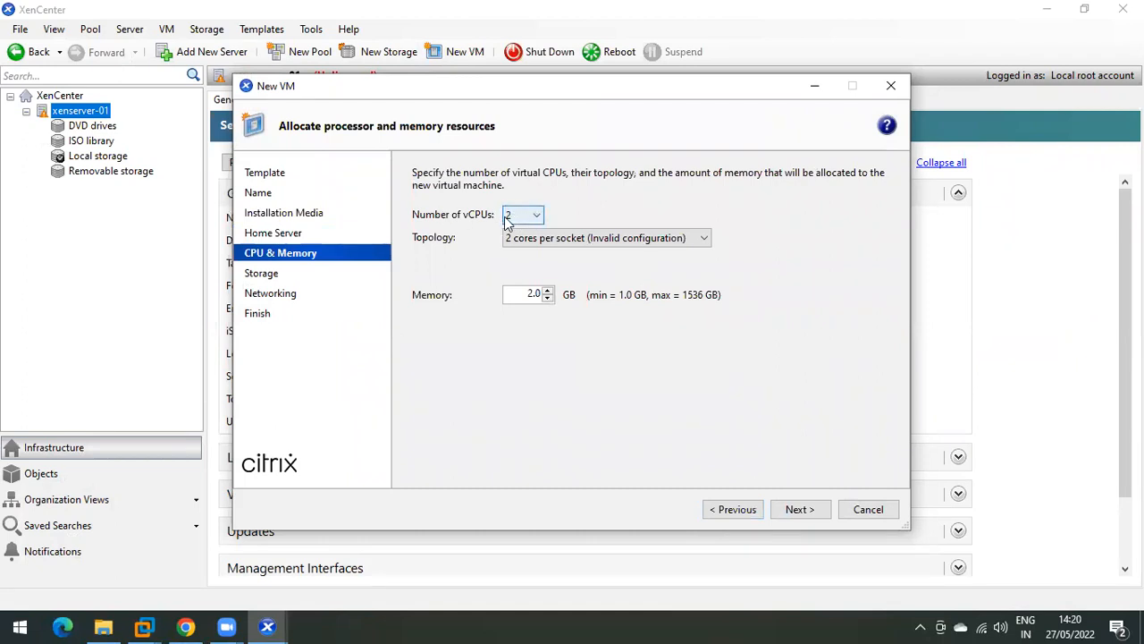
left_click(580, 237)
left_click(546, 254)
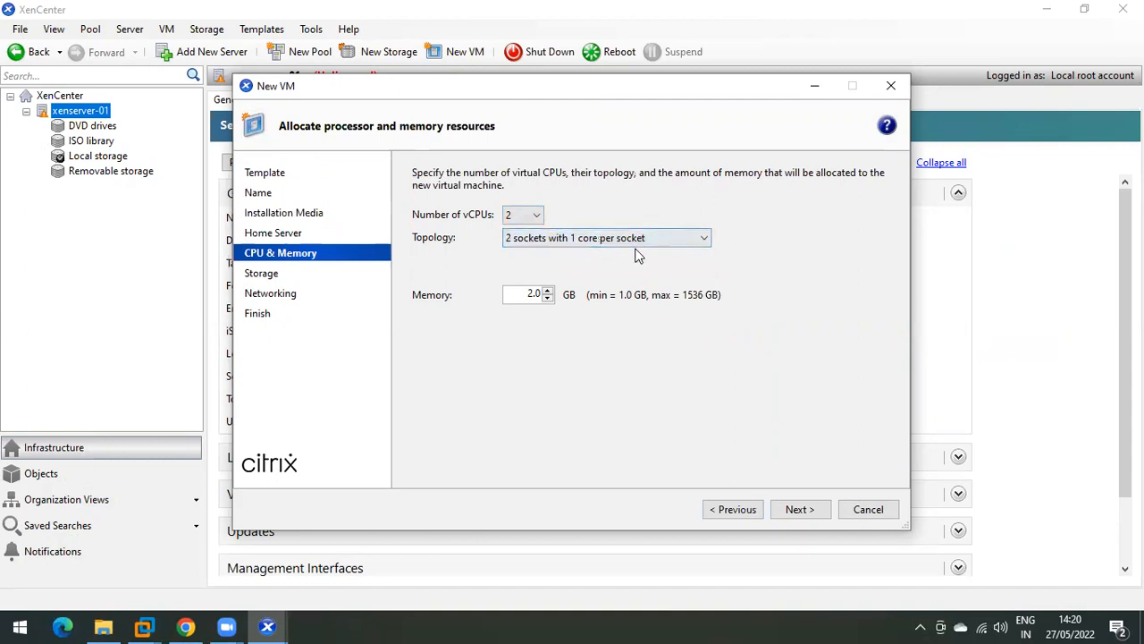
left_click_drag(526, 294, 556, 291)
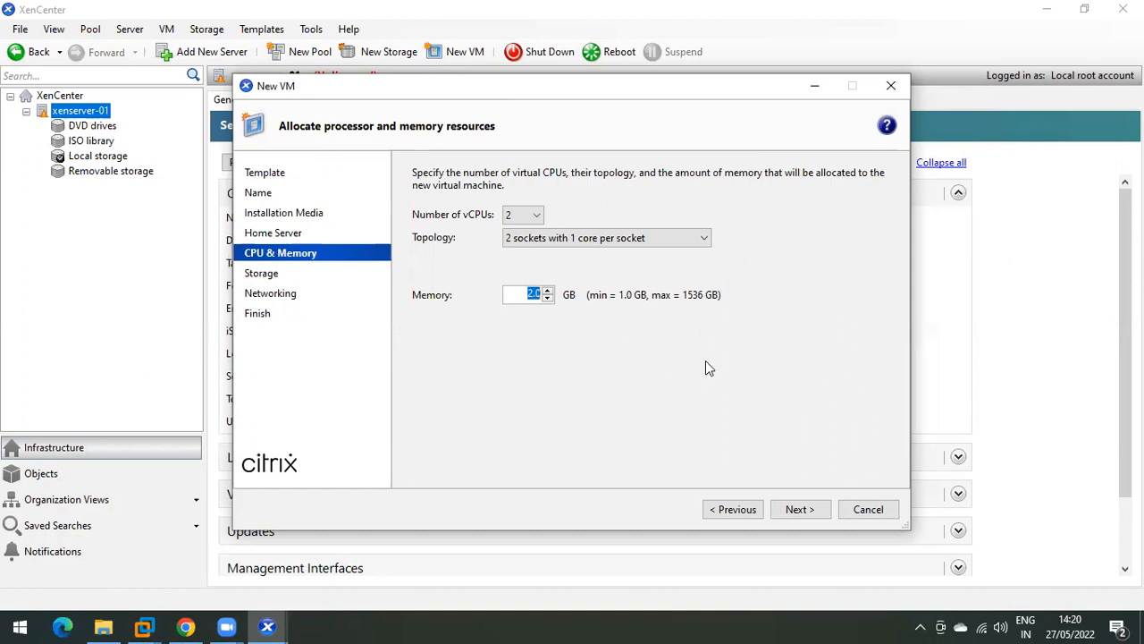
left_click(799, 510)
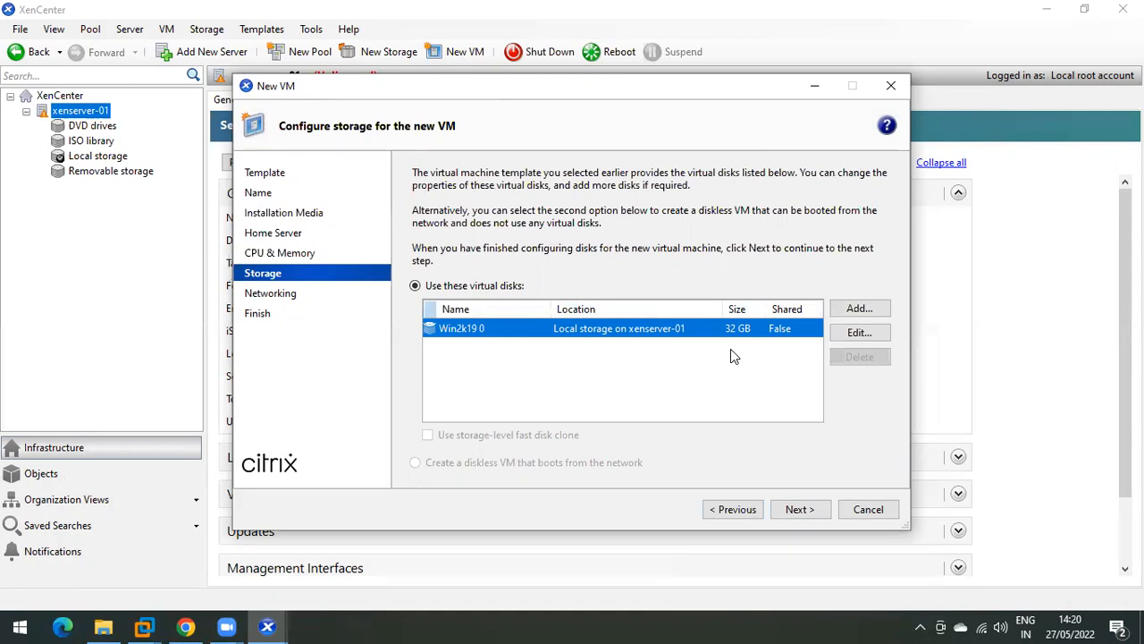
Accept the default virtual disk and Network 0, and create the Win2k19 VM with automatic start enabled
left_click(800, 509)
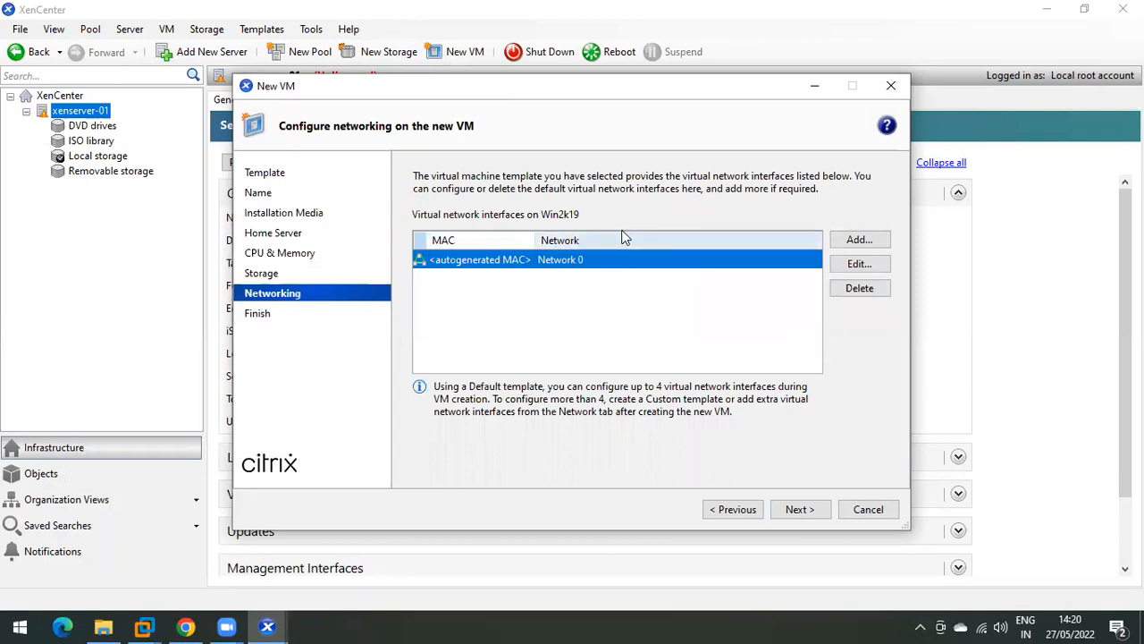
left_click(781, 509)
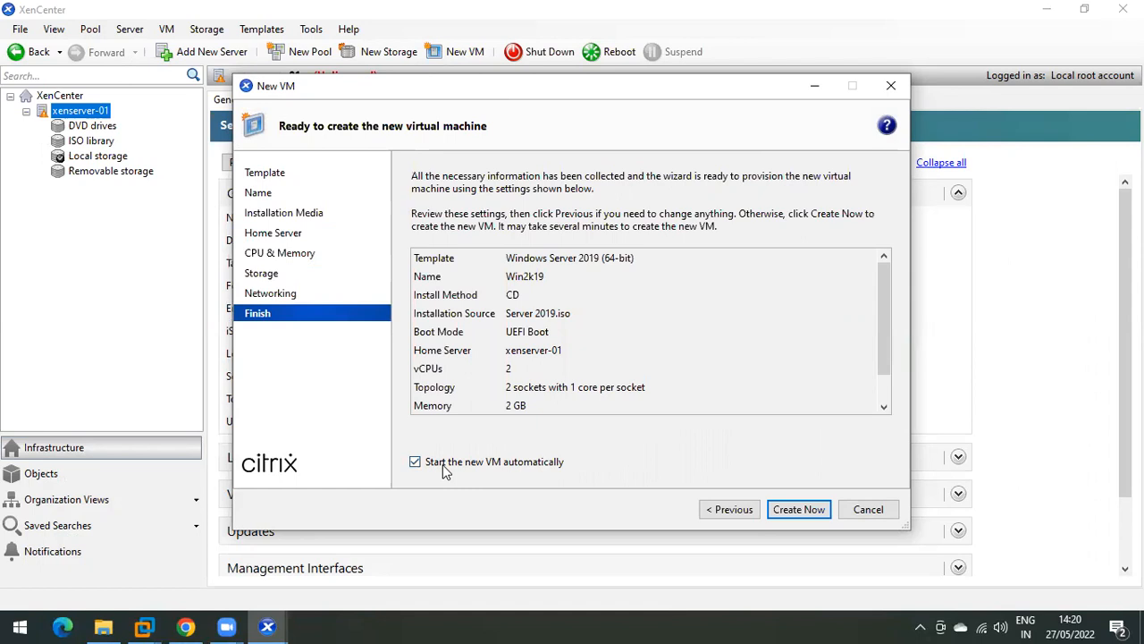
left_click(776, 506)
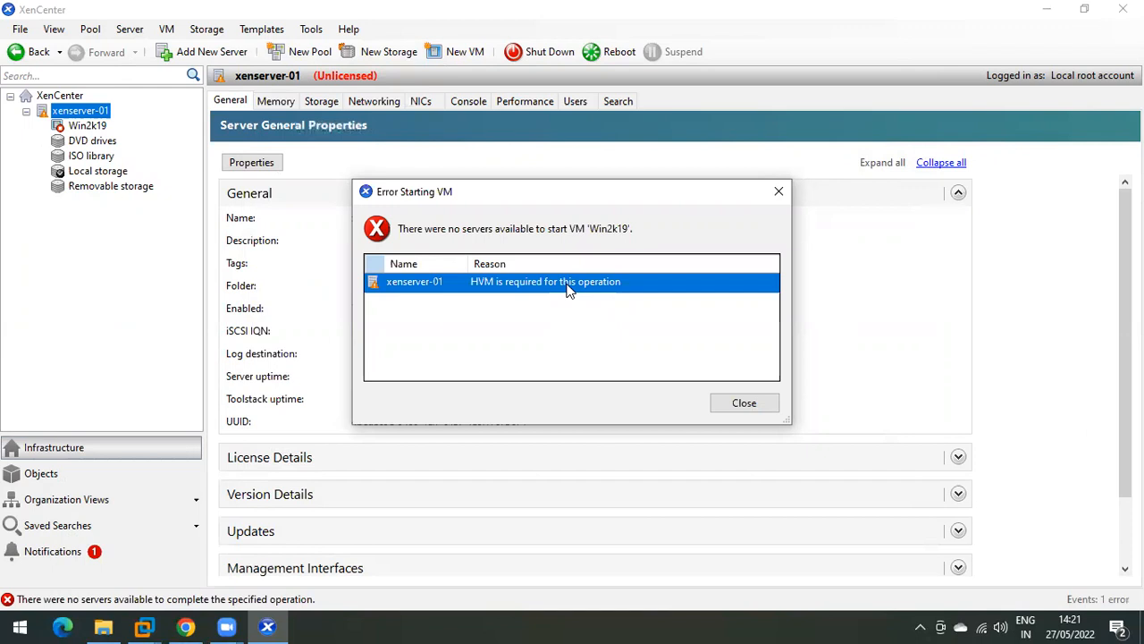
Switch to VMware Workstation and check the virtualization engine options in XenServer-01's processor settings, leaving them unchanged
left_click(143, 625)
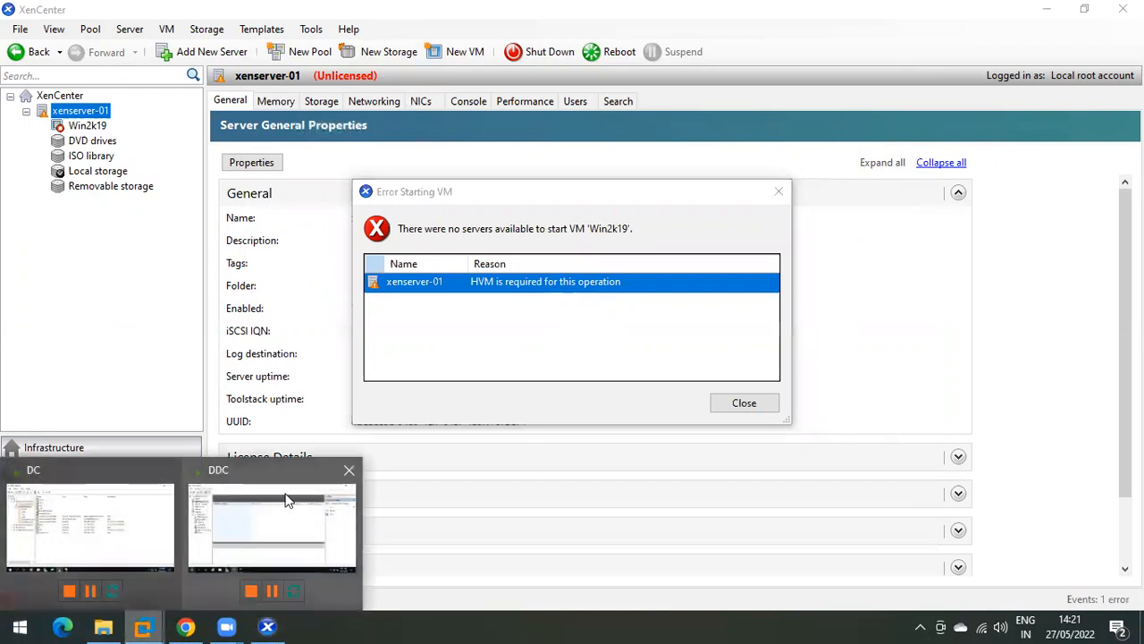
left_click(71, 496)
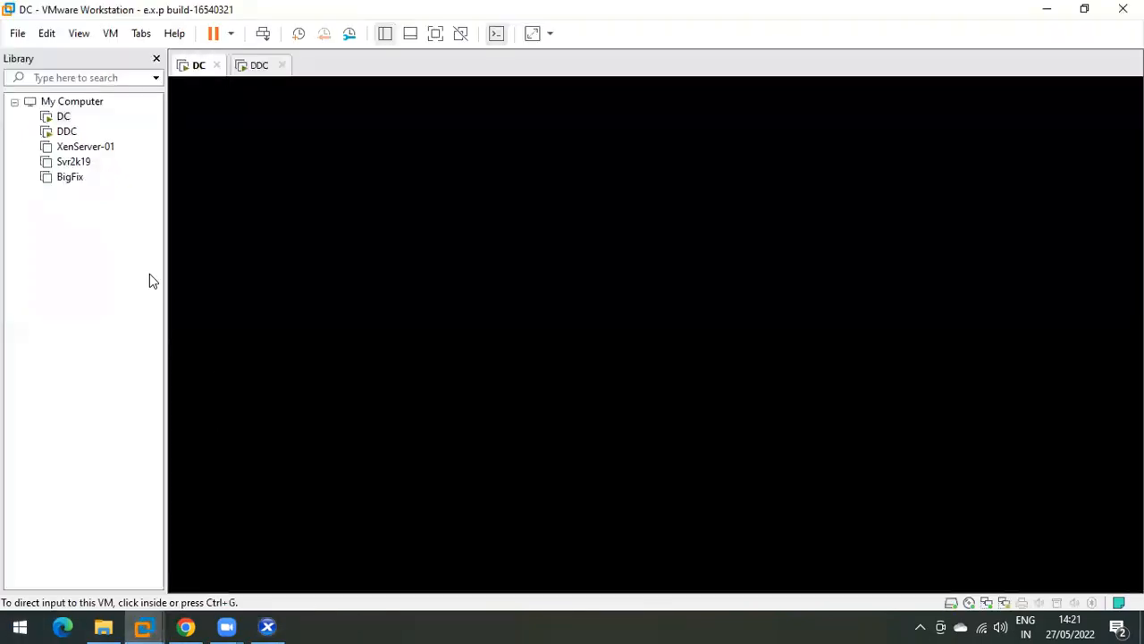
double_click(83, 146)
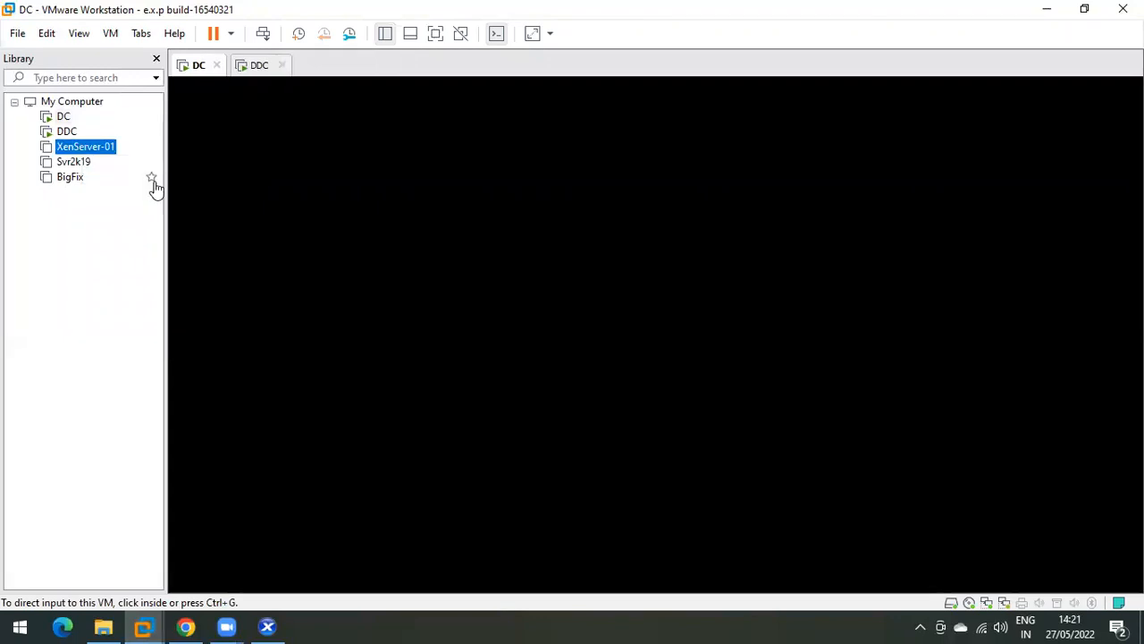
right_click(80, 146)
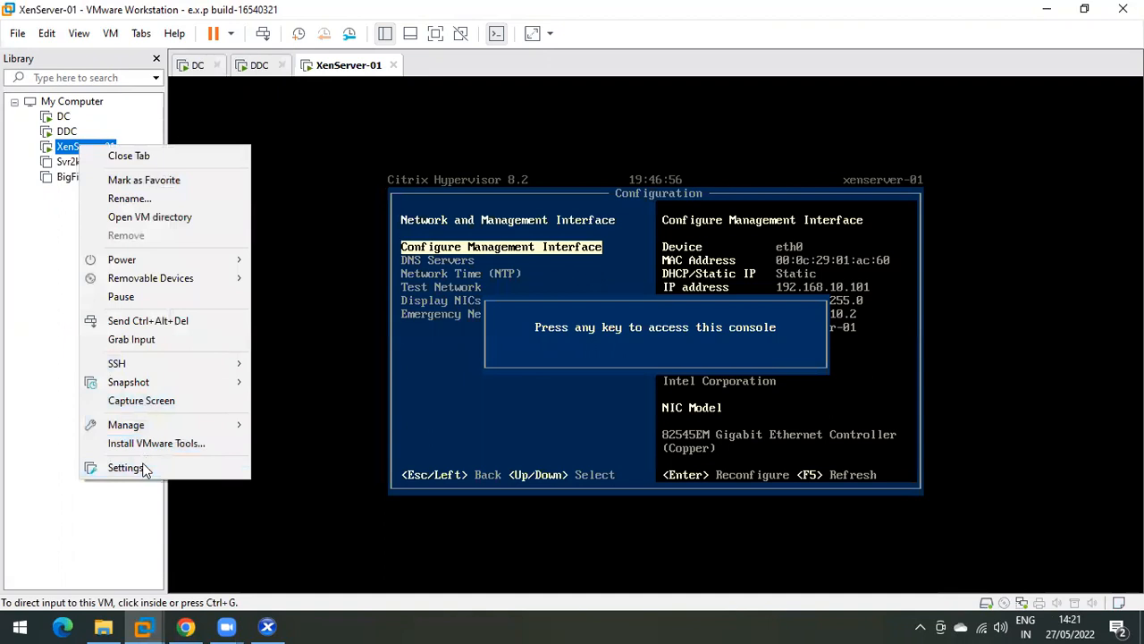
left_click(141, 467)
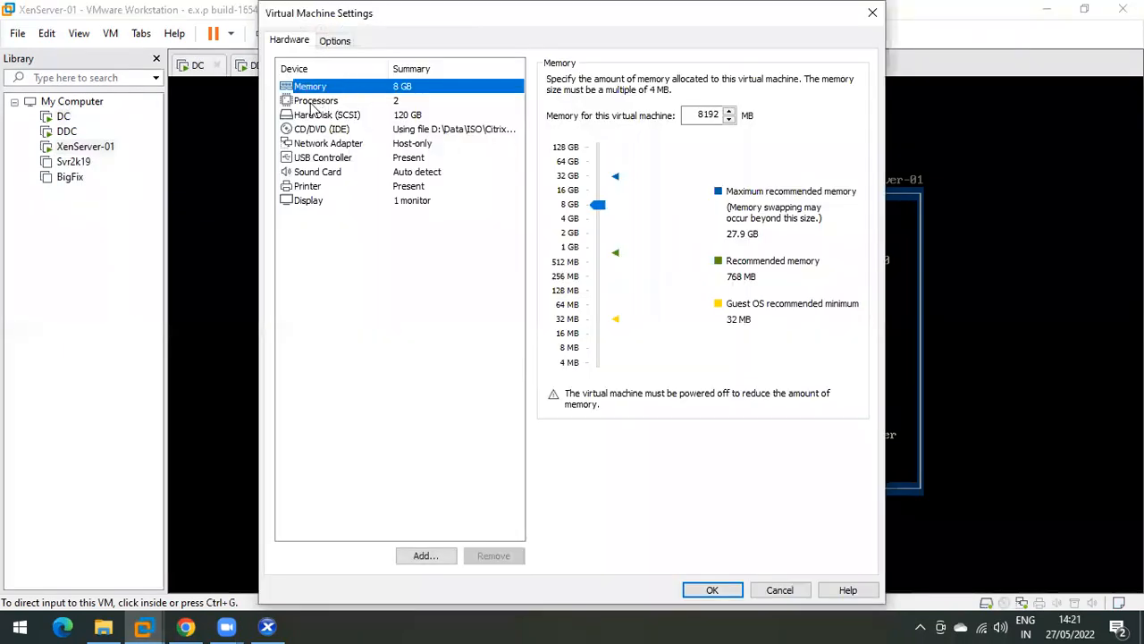
left_click(315, 103)
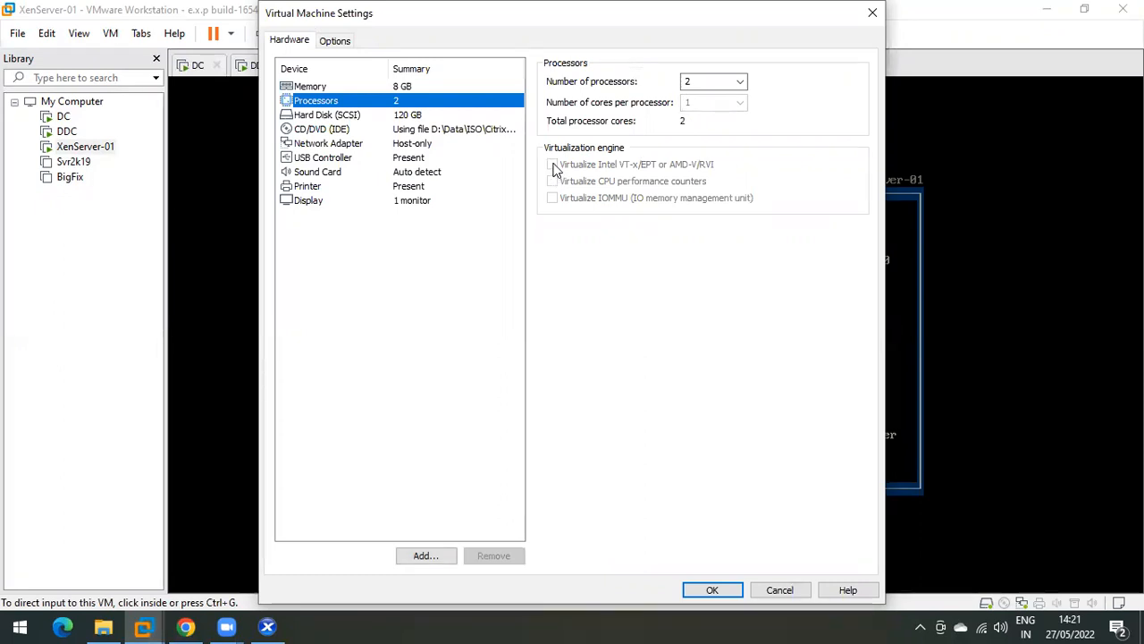
left_click(774, 590)
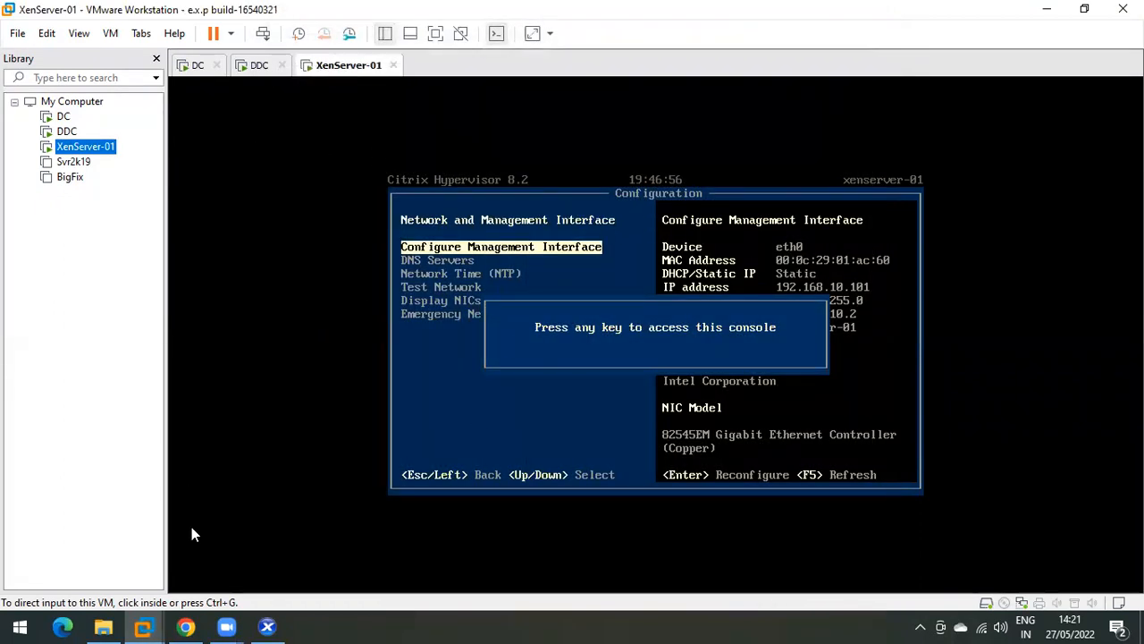
Return to XenCenter, dismiss the VM start error, and view the Win2k19 VM's general properties and console
left_click(266, 626)
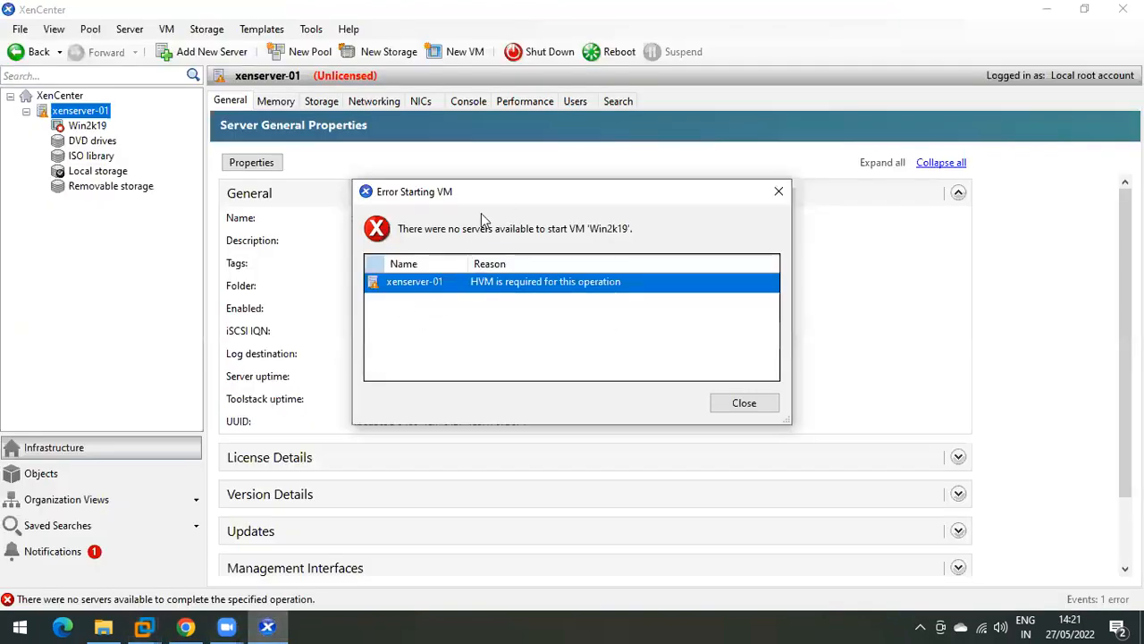
left_click(744, 403)
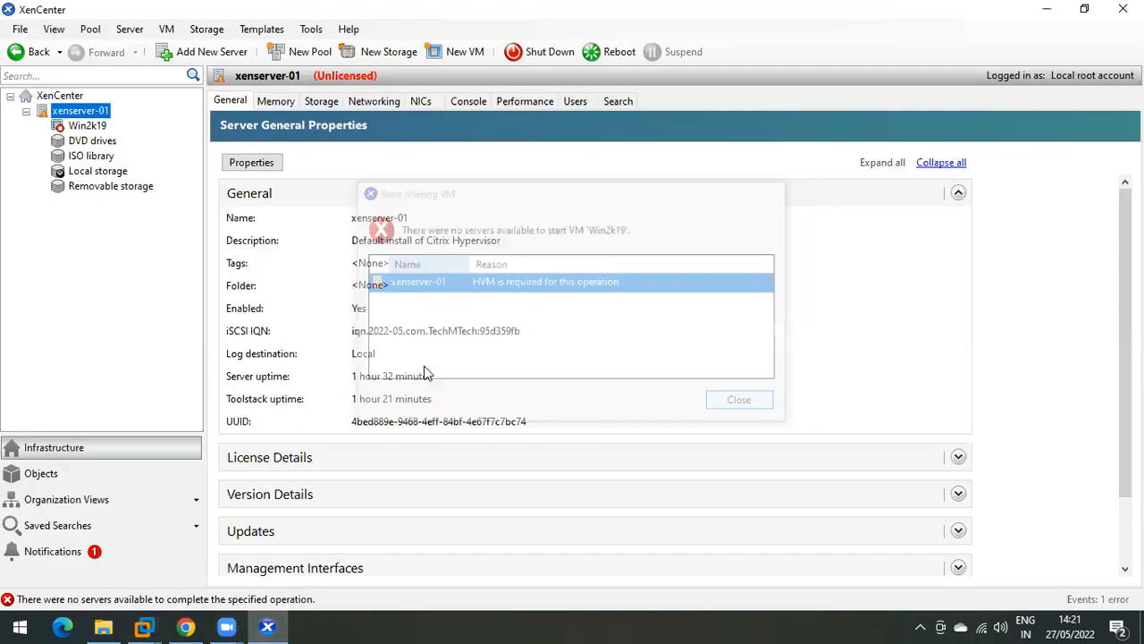
left_click(85, 127)
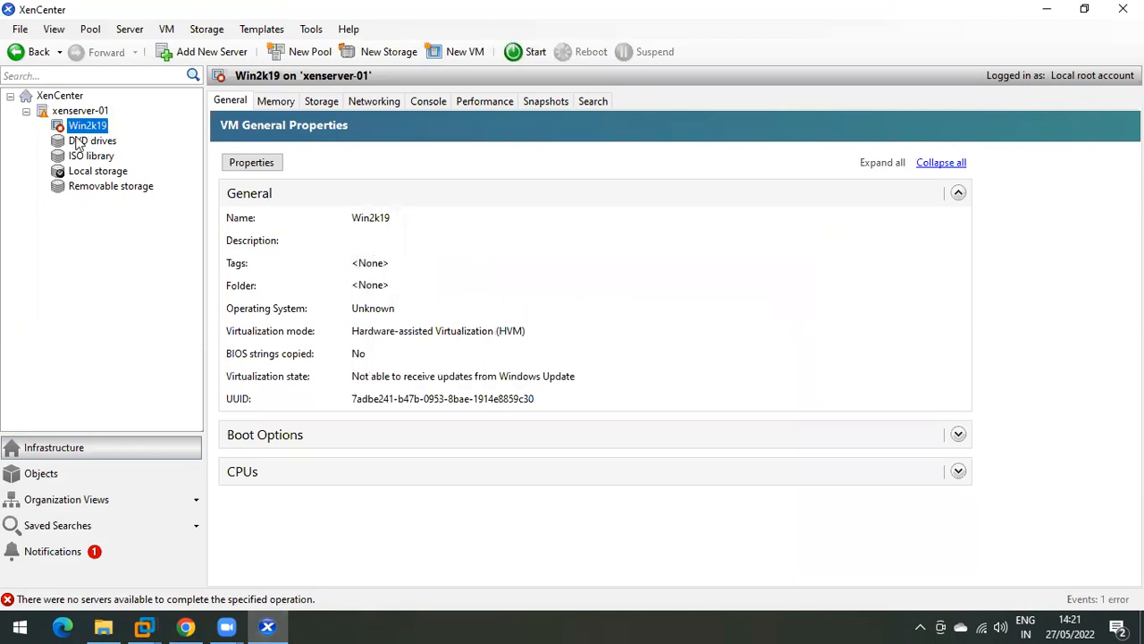
left_click(428, 102)
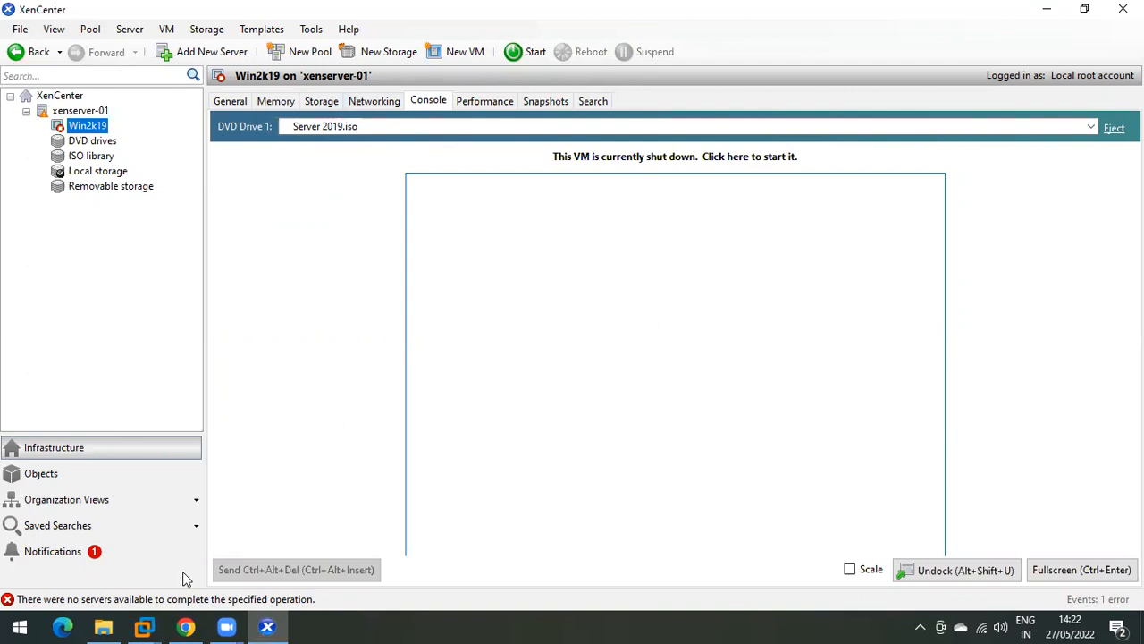
left_click(265, 626)
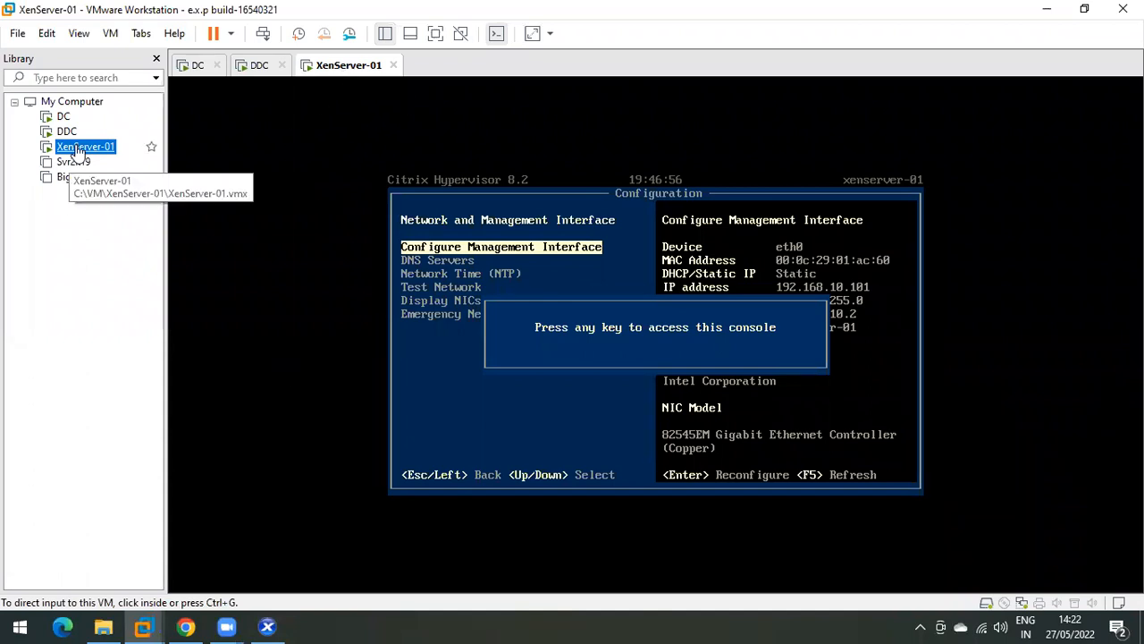
left_click(267, 626)
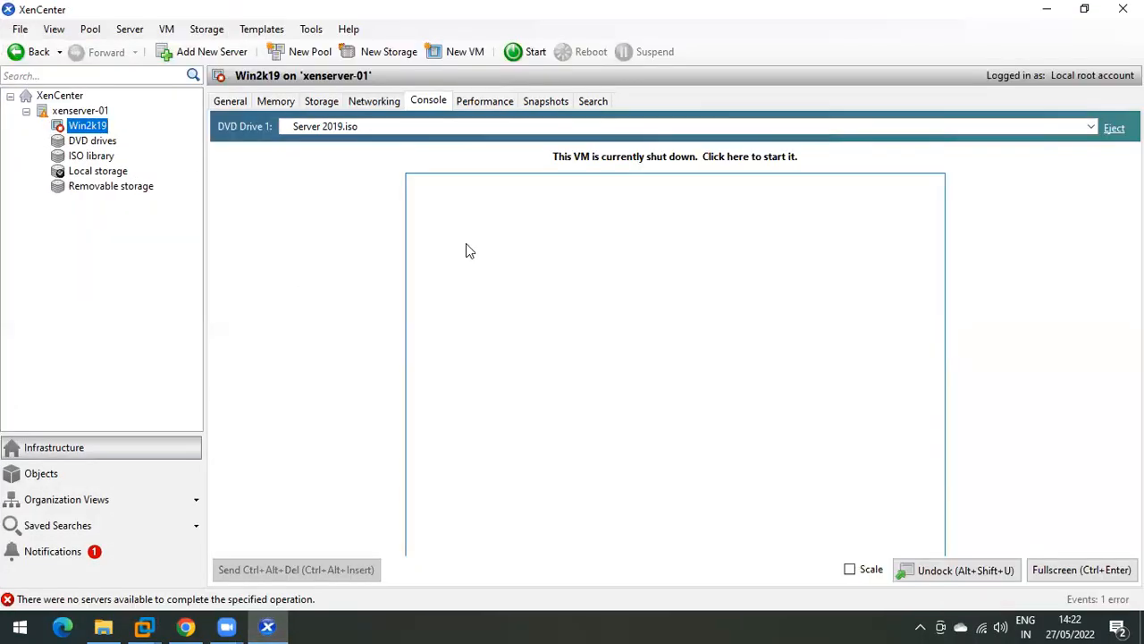
Shut down the xenserver-01 host from XenCenter and confirm the shutdown
left_click(84, 112)
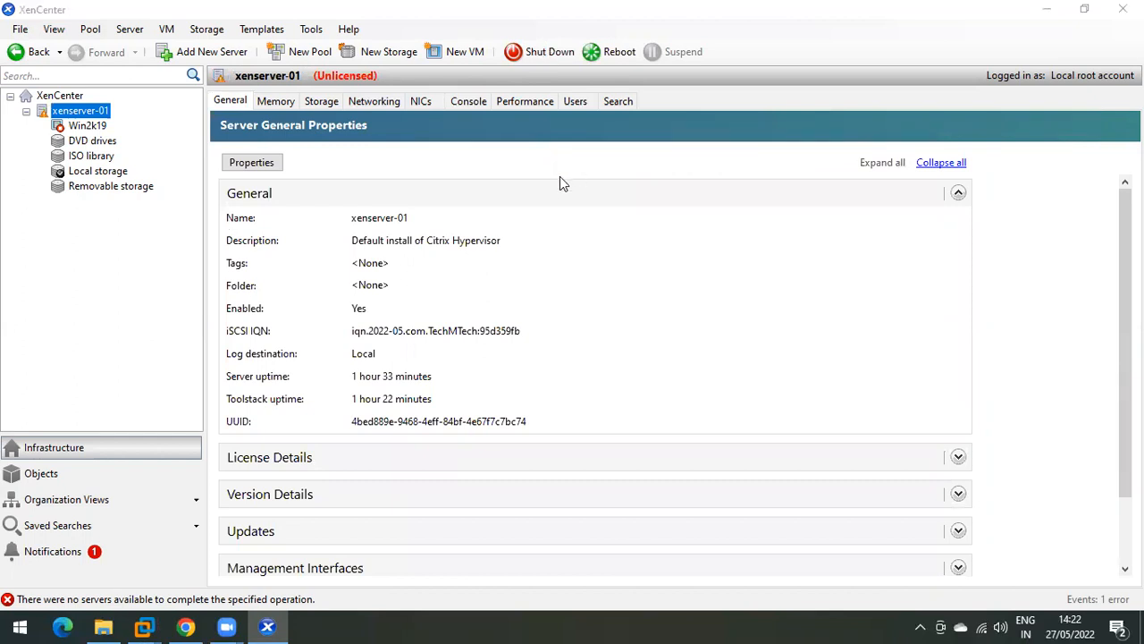
right_click(80, 112)
left_click(102, 263)
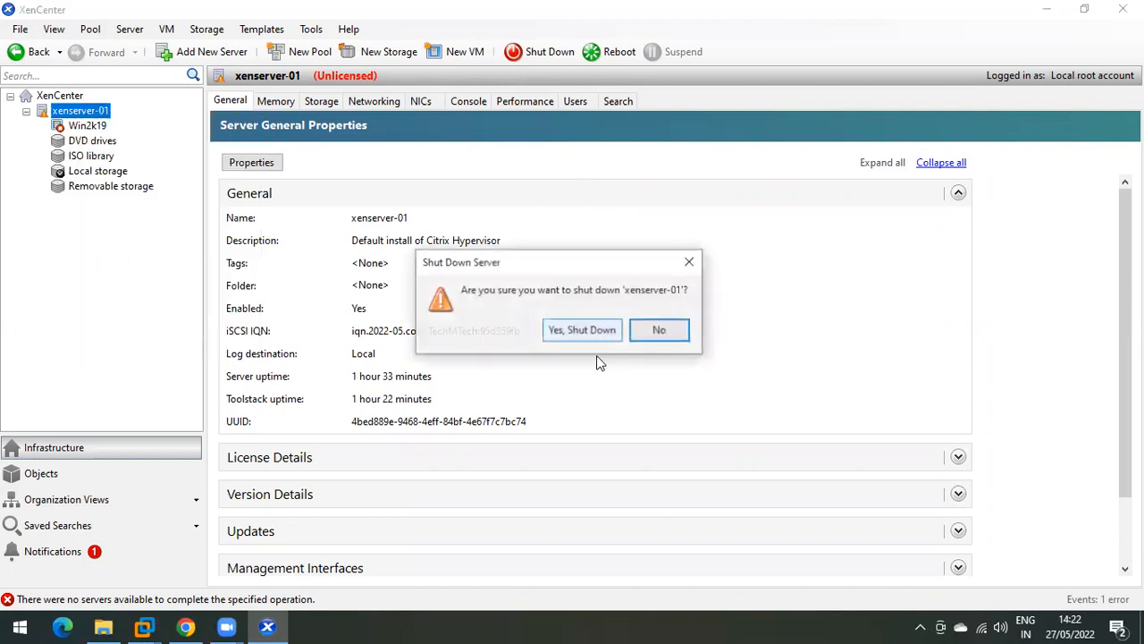
left_click(590, 330)
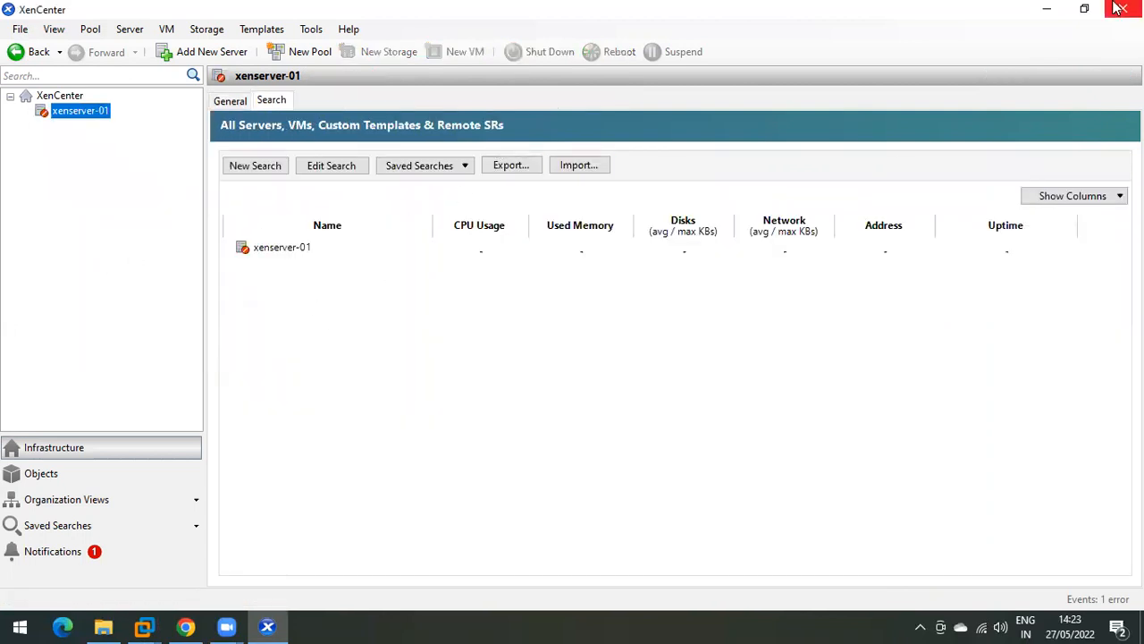
Minimize XenCenter and follow the XenServer-01 shutdown on its console in VMware Workstation until it powers off
left_click(1046, 9)
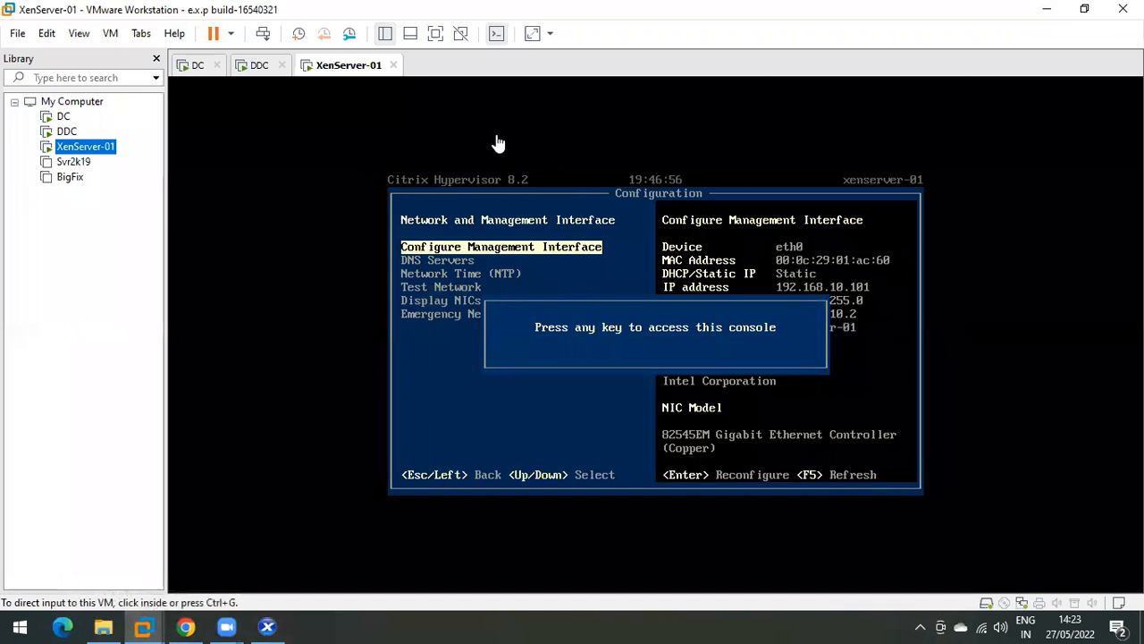
left_click(498, 143)
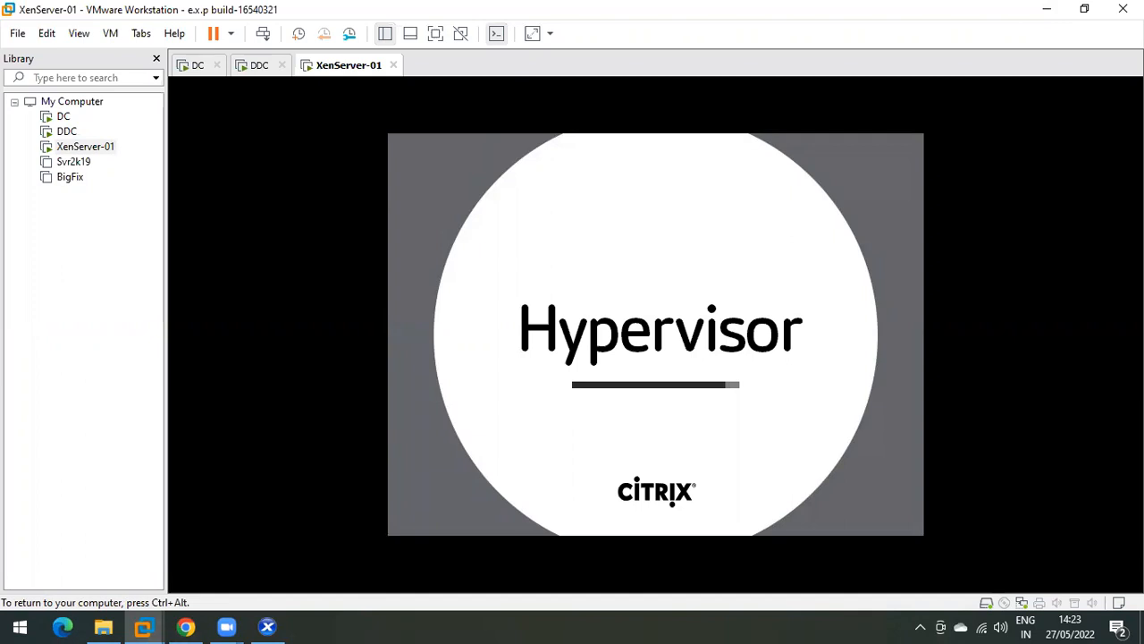
key("ctrl+alt")
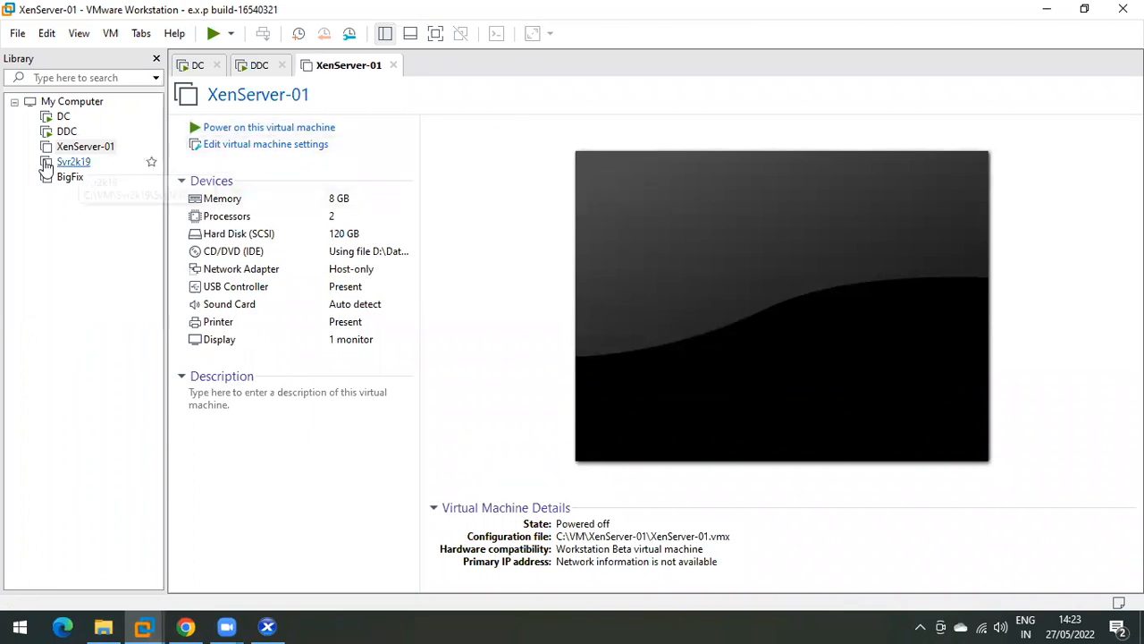
Enable Virtualize Intel VT-x/EPT or AMD-V/RVI in the XenServer-01 virtual machine's processor settings
left_click(246, 144)
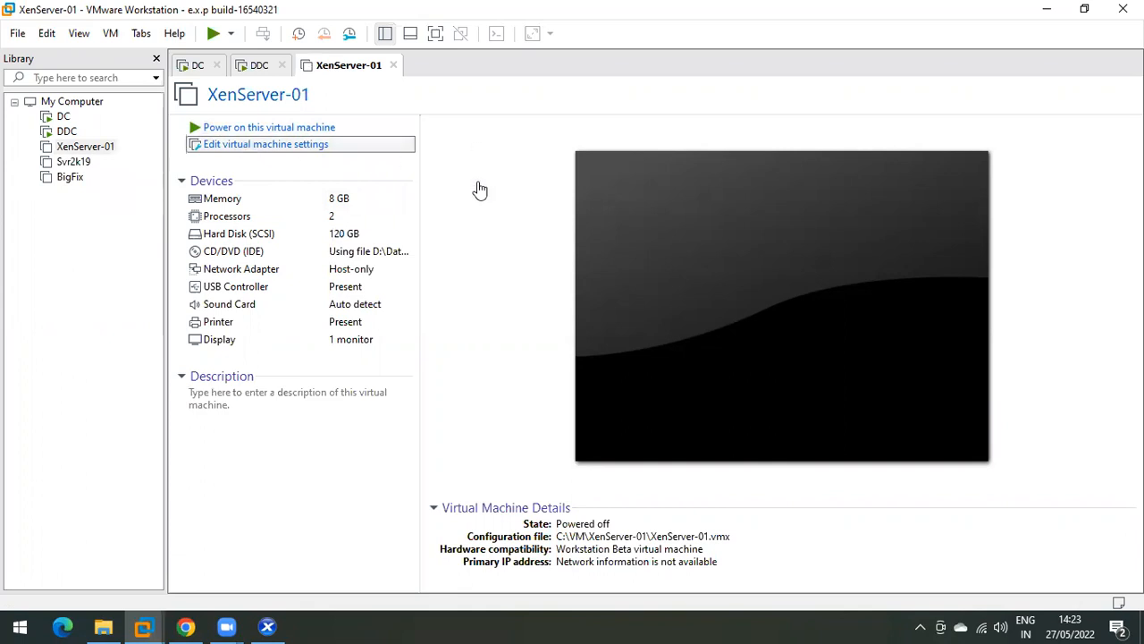
left_click(254, 147)
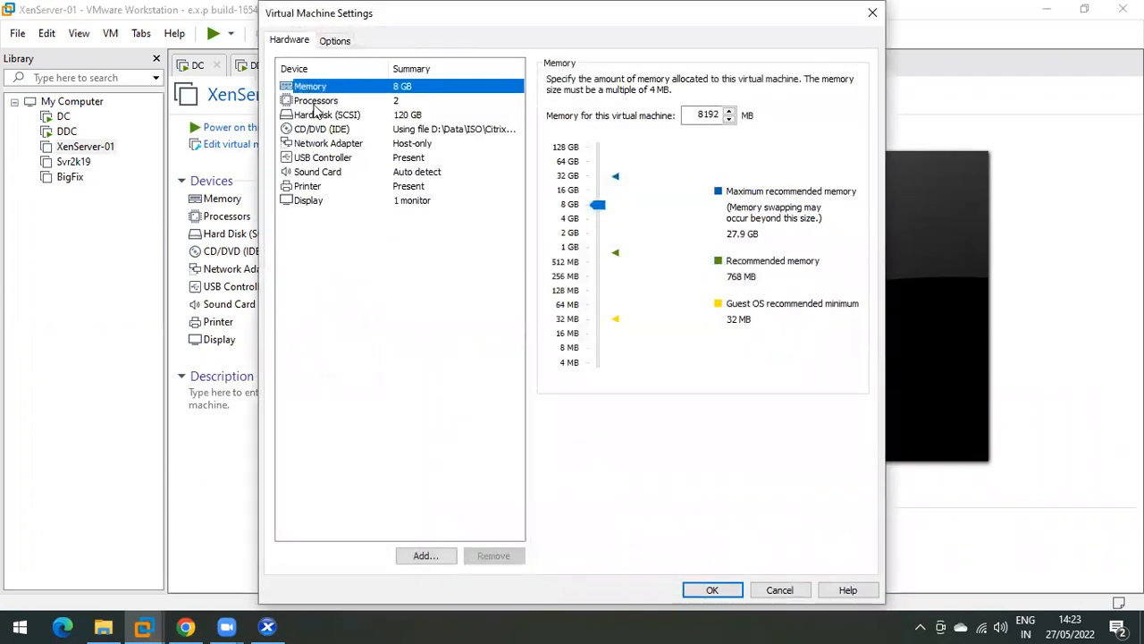
left_click(315, 101)
left_click(573, 166)
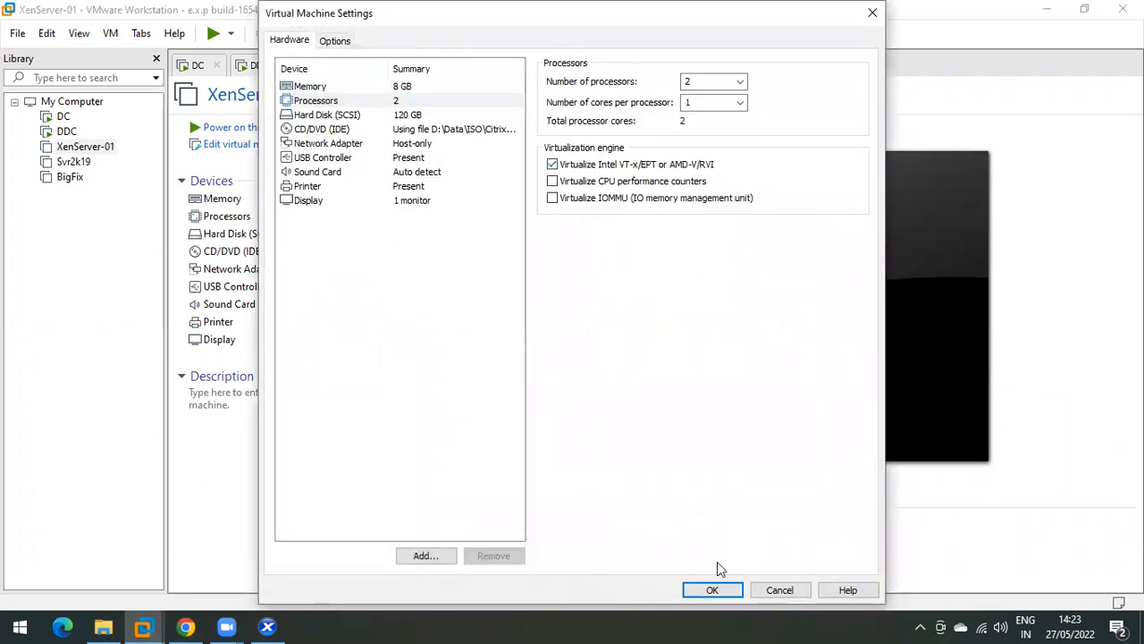
left_click(712, 589)
Power on XenServer-01, boot the default Citrix Hypervisor entry, and release input from its console
left_click(247, 127)
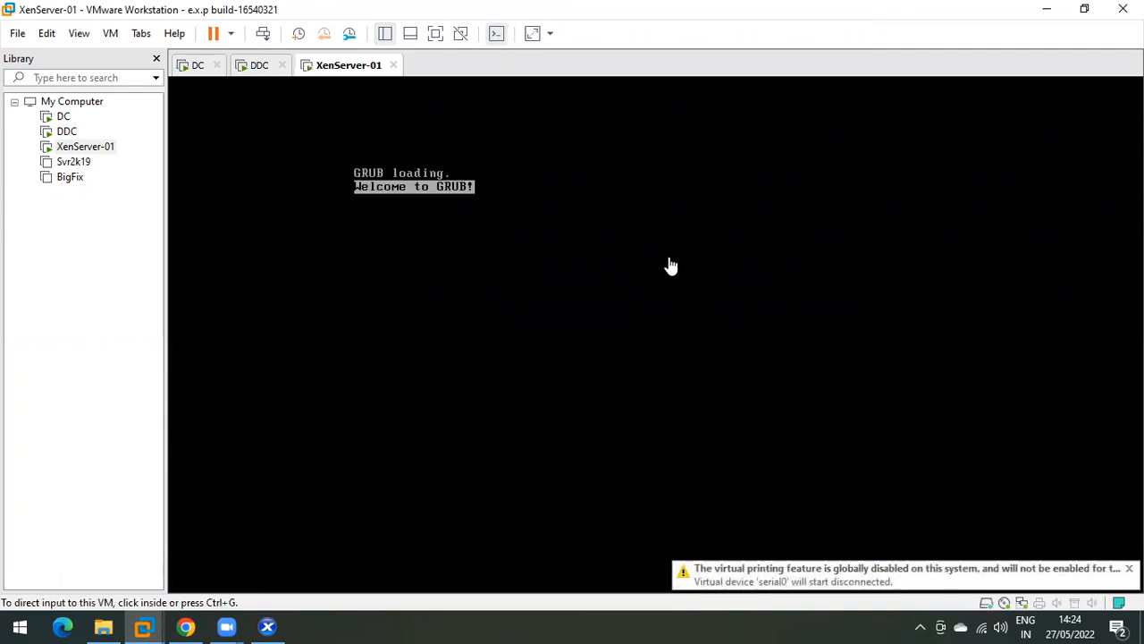
left_click(653, 268)
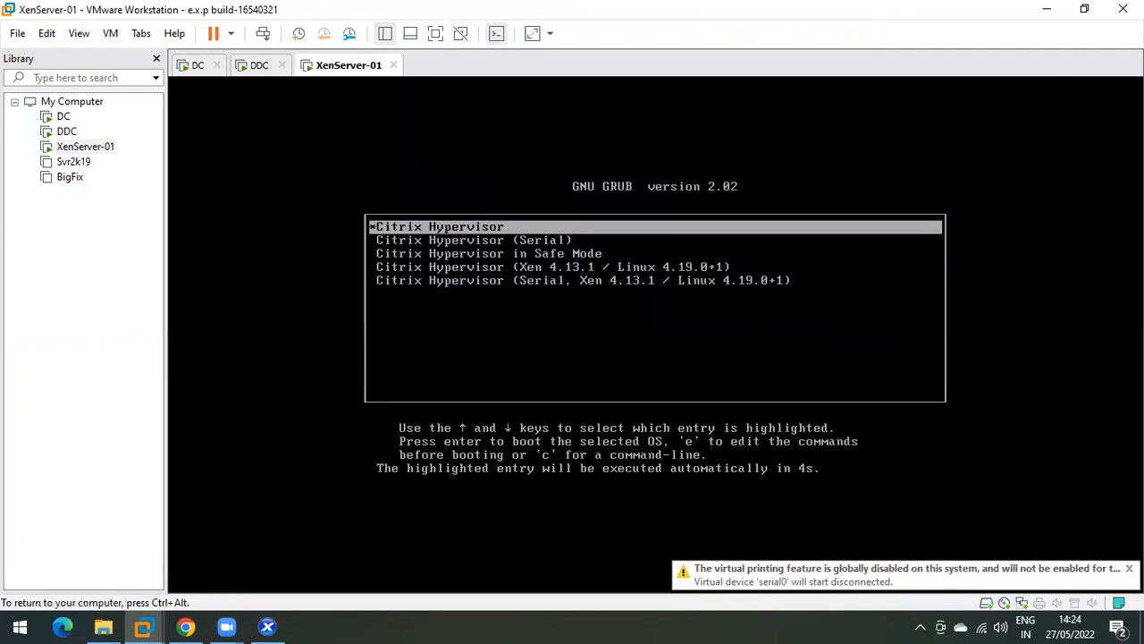
key("Return")
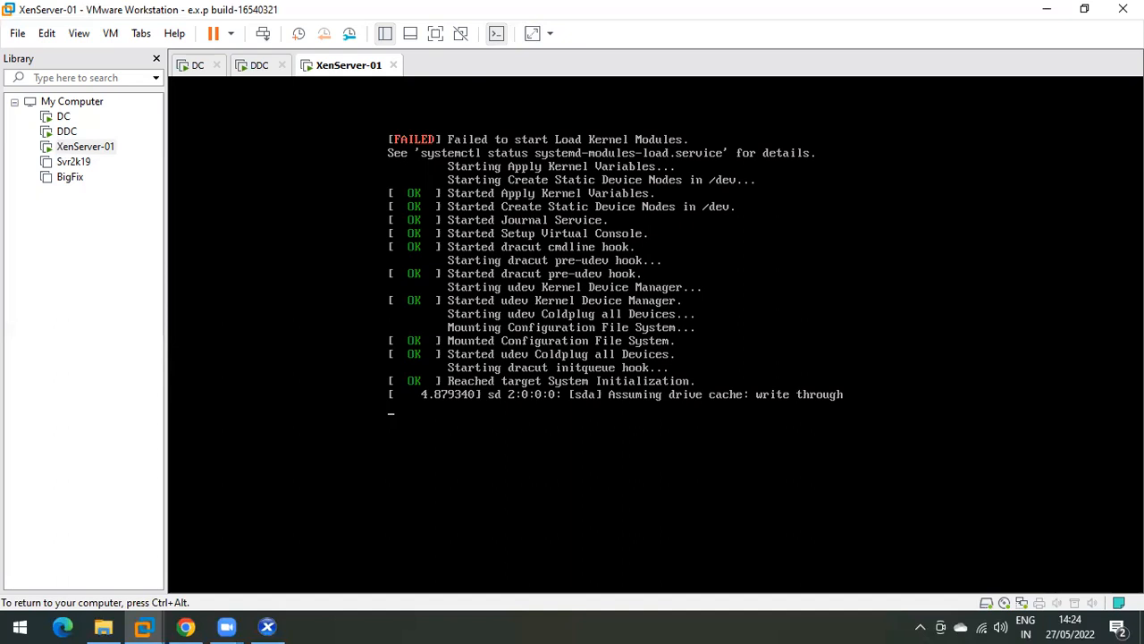
key("ctrl+alt")
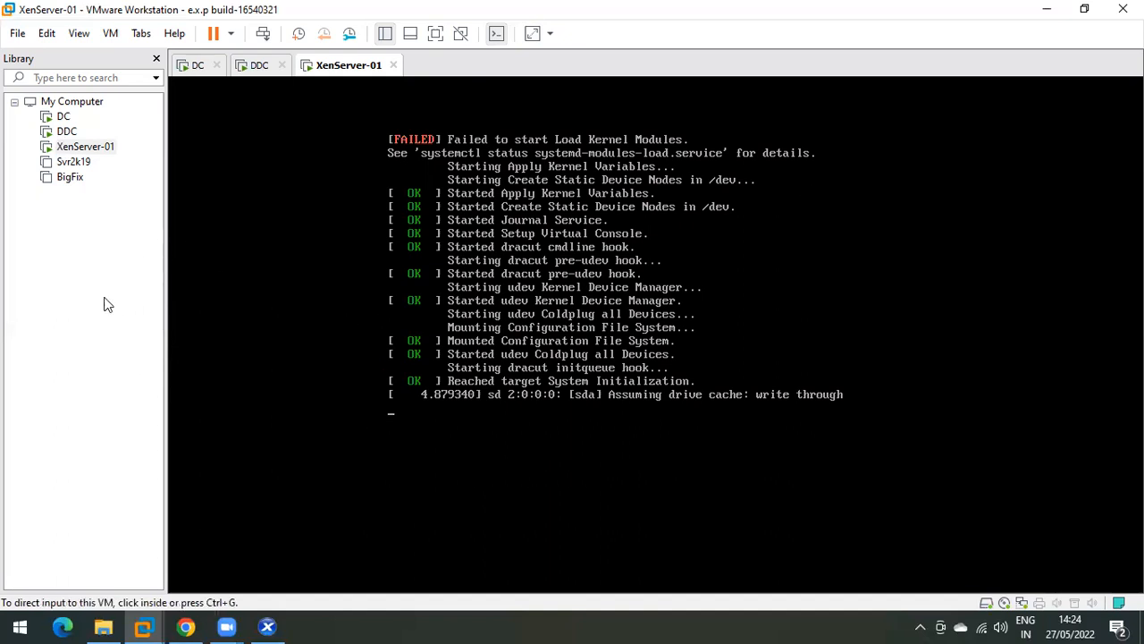